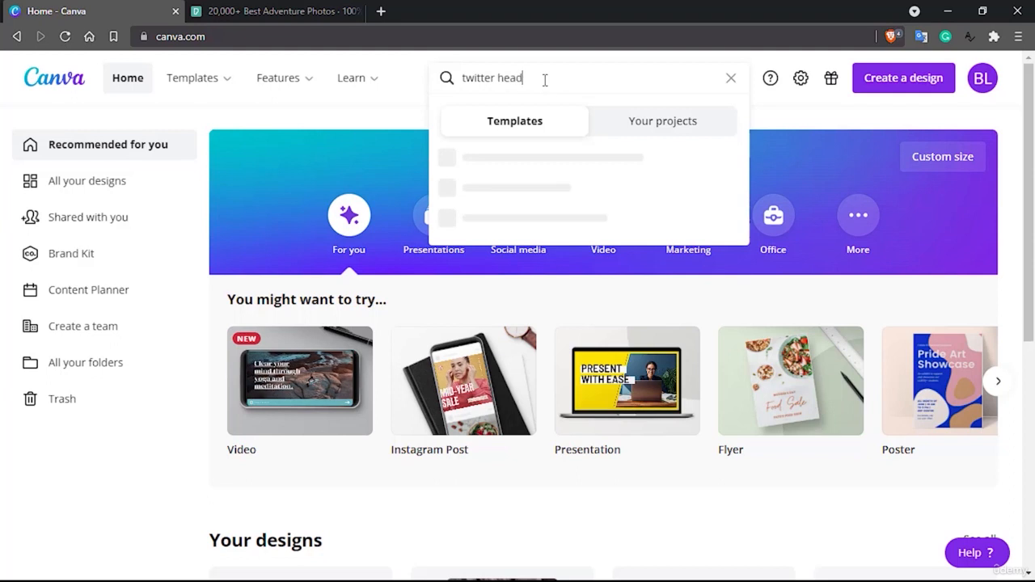
Search the templates for "twitter header" and create a blank Twitter Header design
type("er")
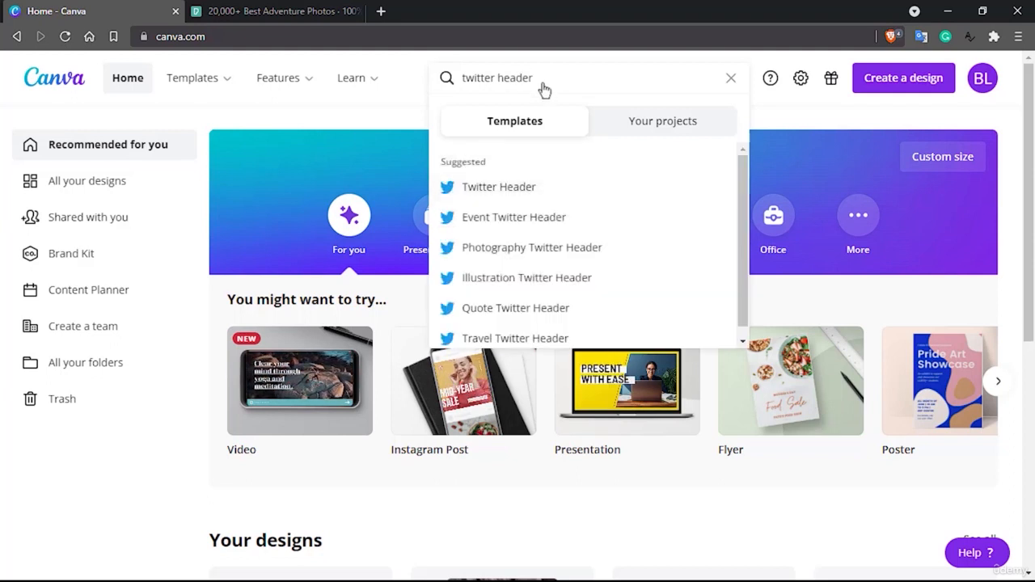
left_click(513, 186)
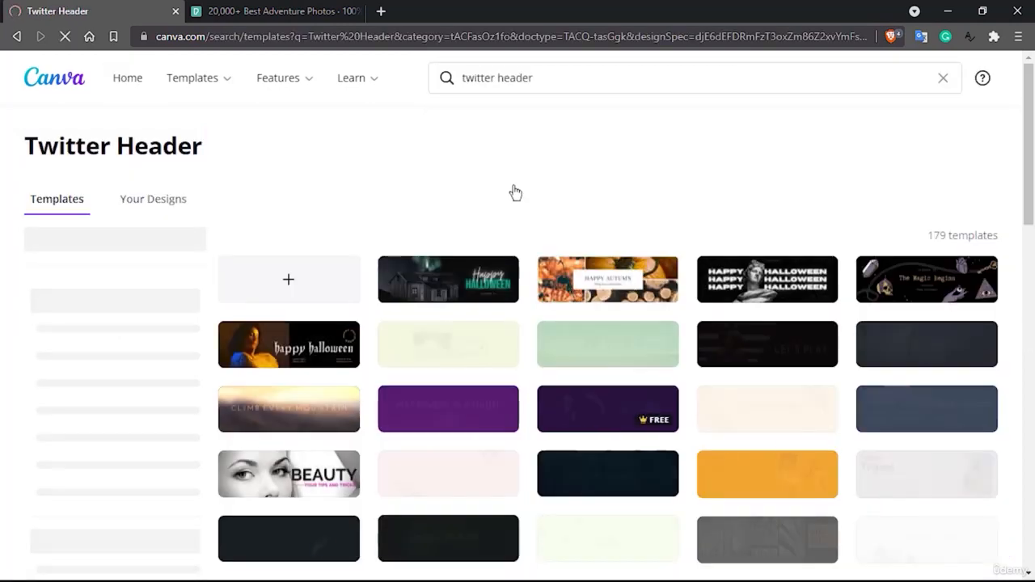
scroll(550, 426, "down", 2)
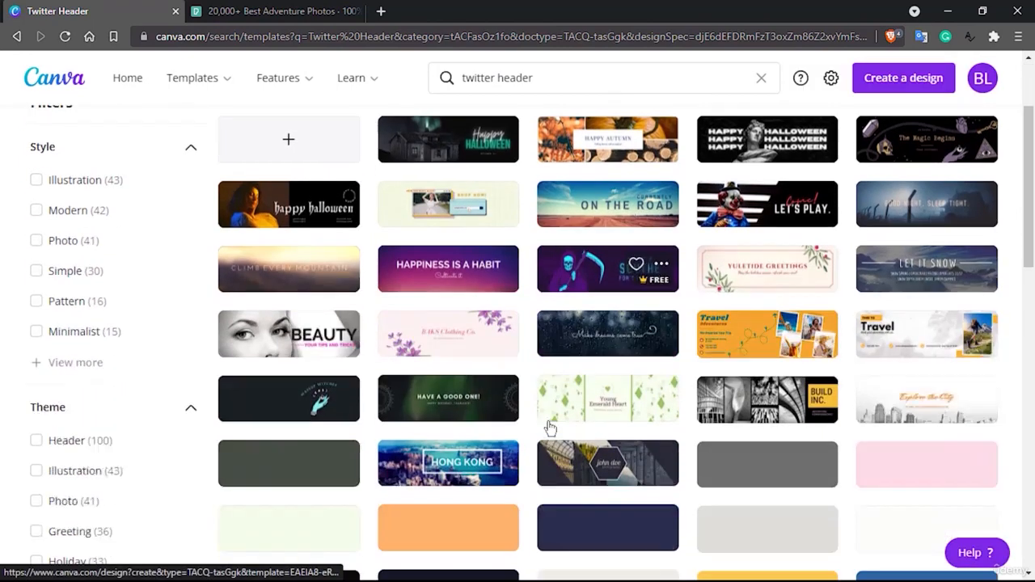
scroll(550, 426, "up", 1)
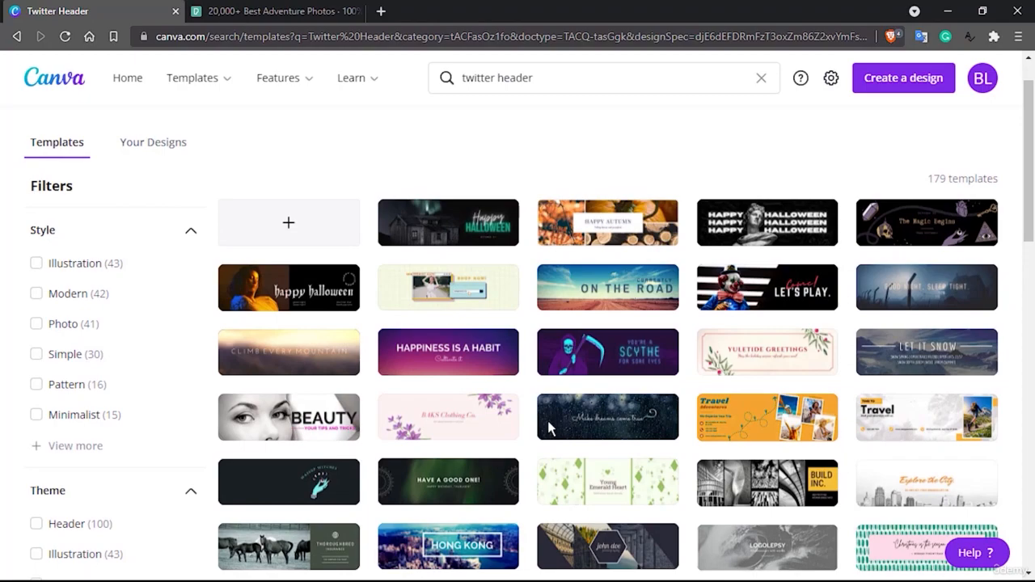
left_click(290, 225)
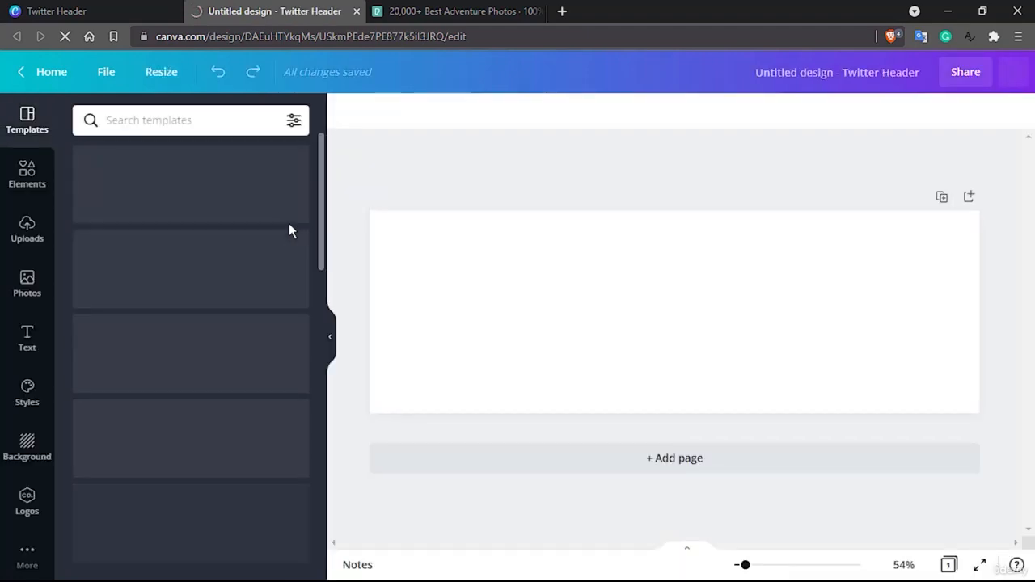
Rename the untitled design as "twitter header- tutor"
left_click(694, 76)
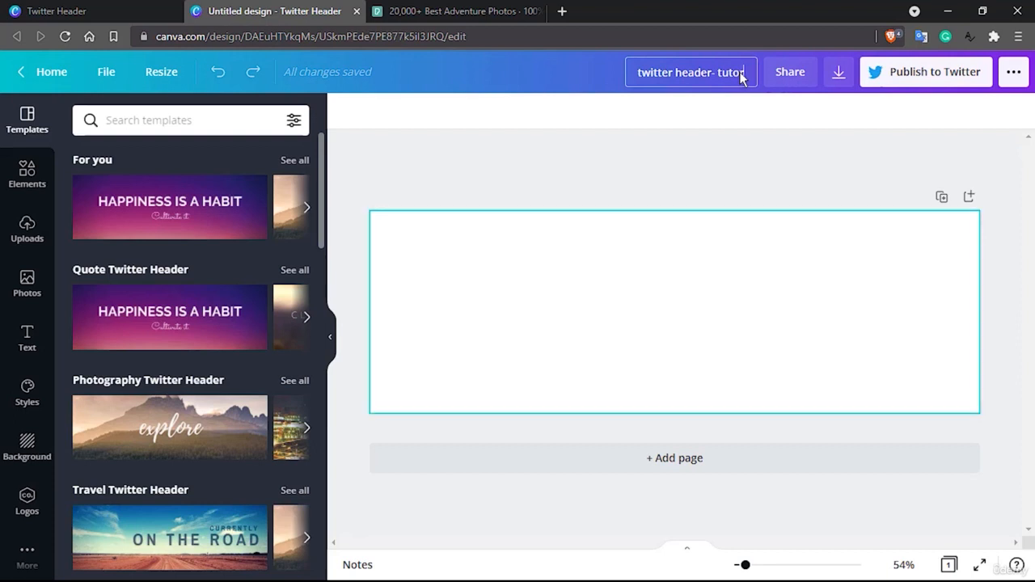
left_click(441, 220)
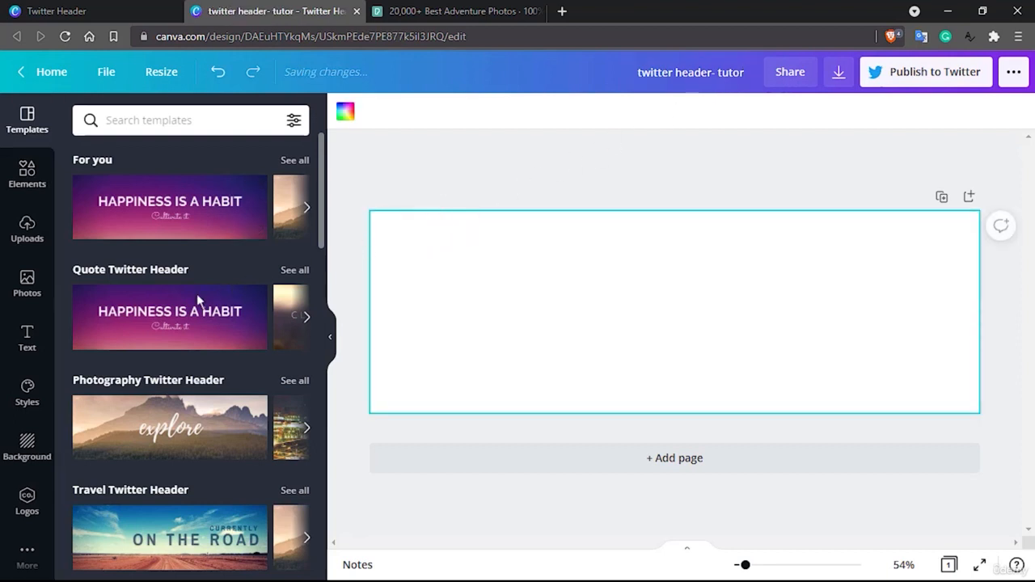
scroll(159, 314, "down", 1)
scroll(154, 308, "up", 1)
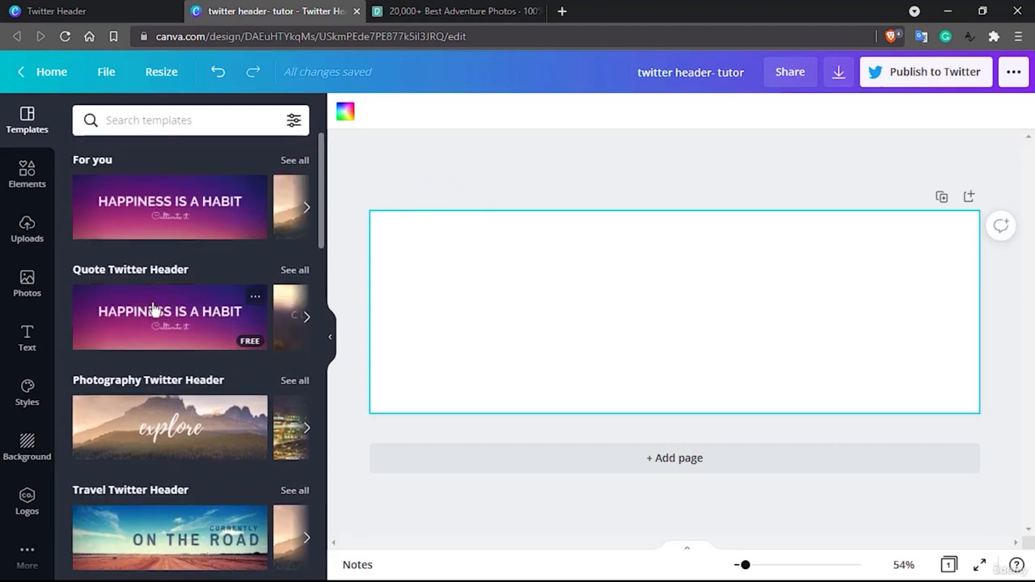
Search the design elements for "adventure"
left_click(28, 174)
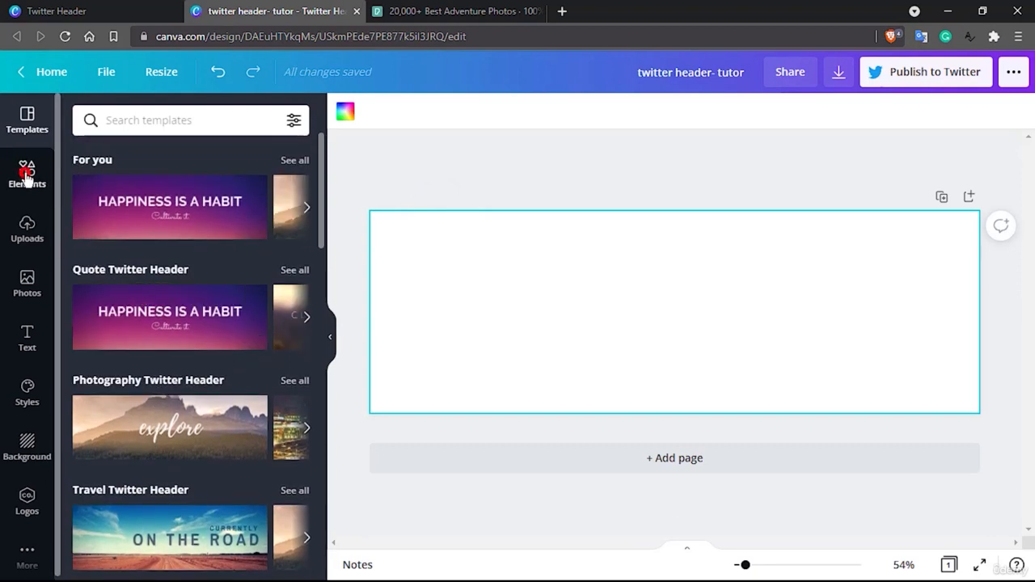
left_click(134, 120)
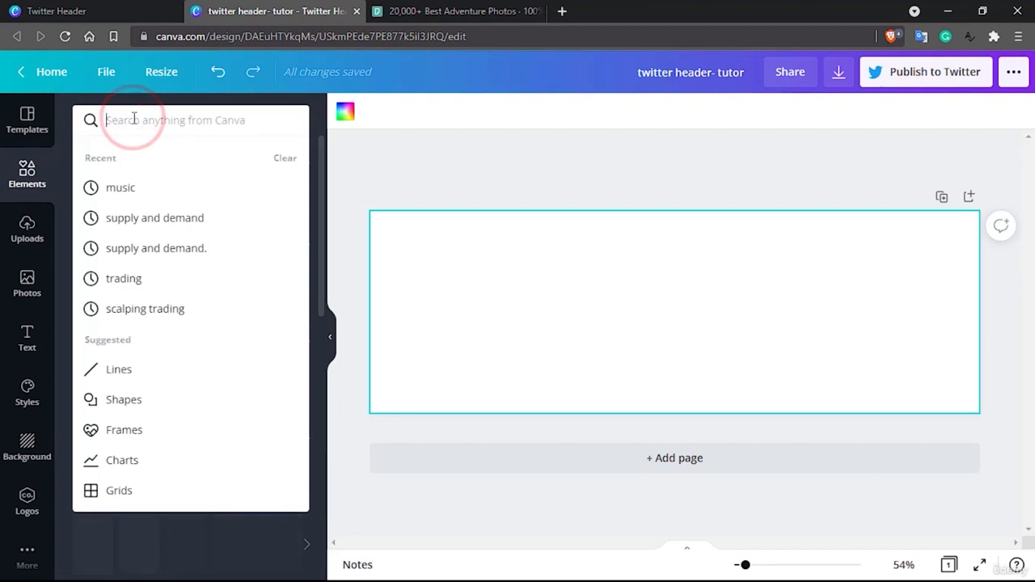
type("adventure")
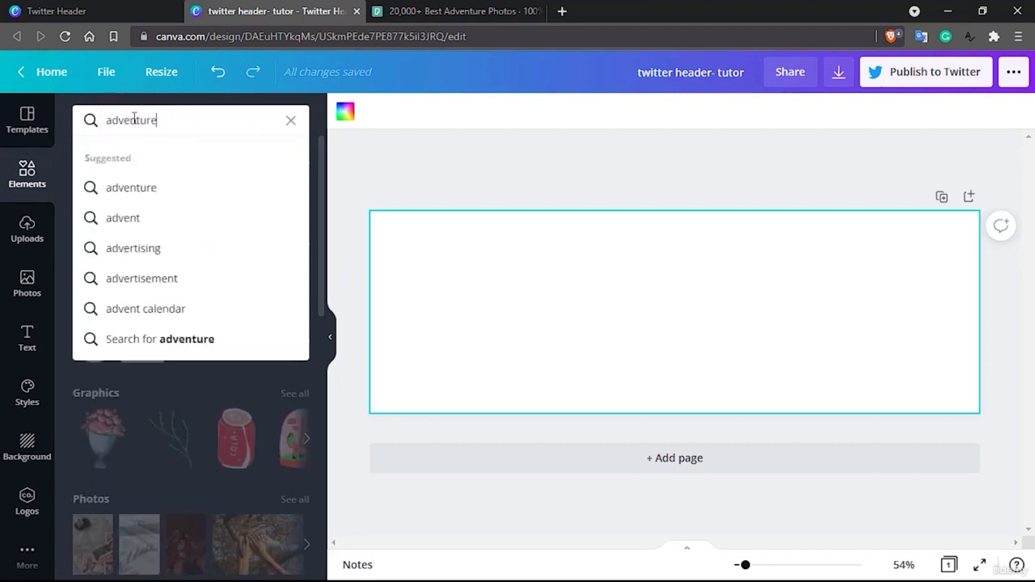
key("Return")
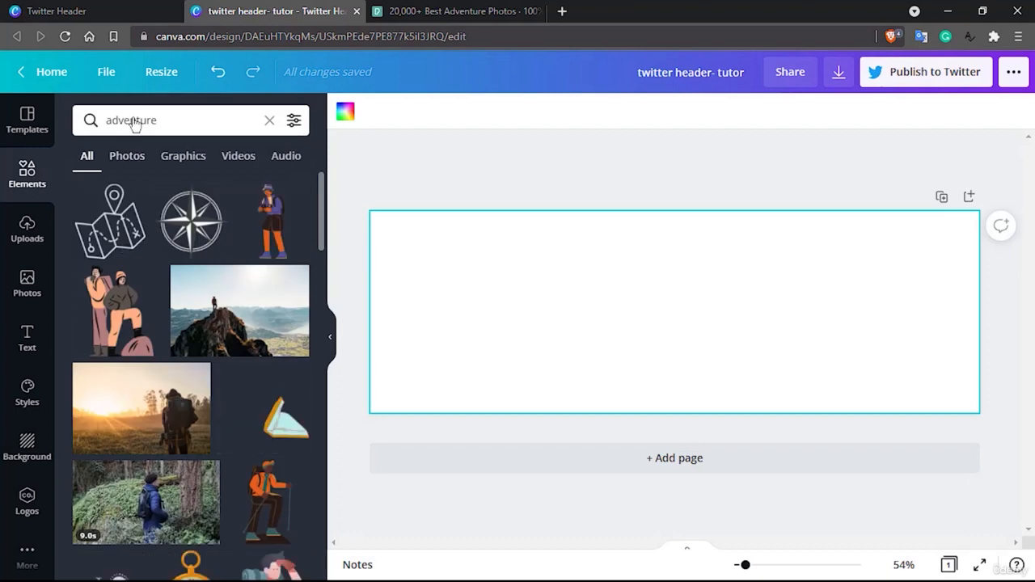
Narrow the adventure results to photos and look through them for a suitable header background
scroll(172, 340, "down", 2)
scroll(173, 340, "down", 1)
scroll(172, 340, "up", 3)
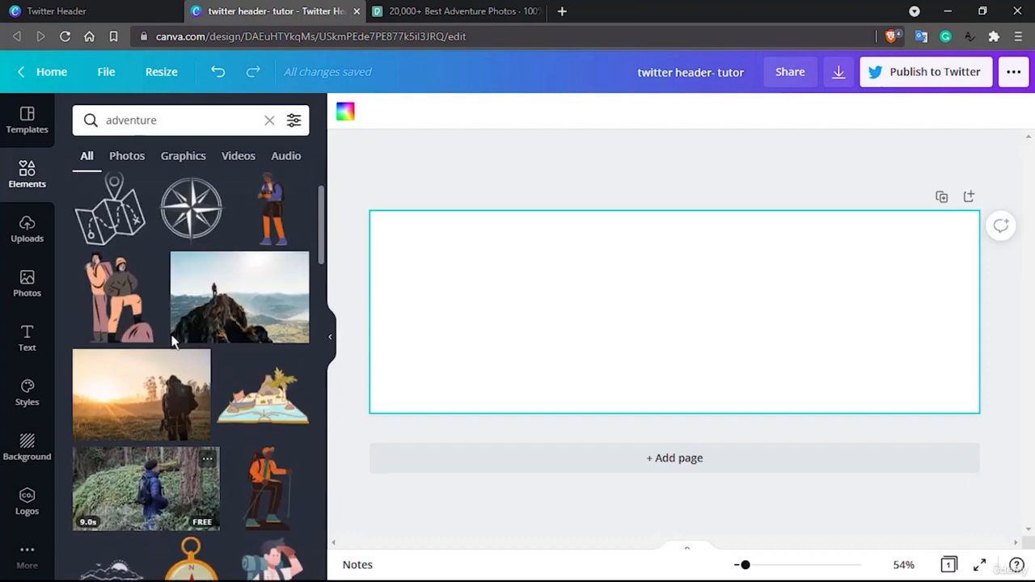
left_click(127, 155)
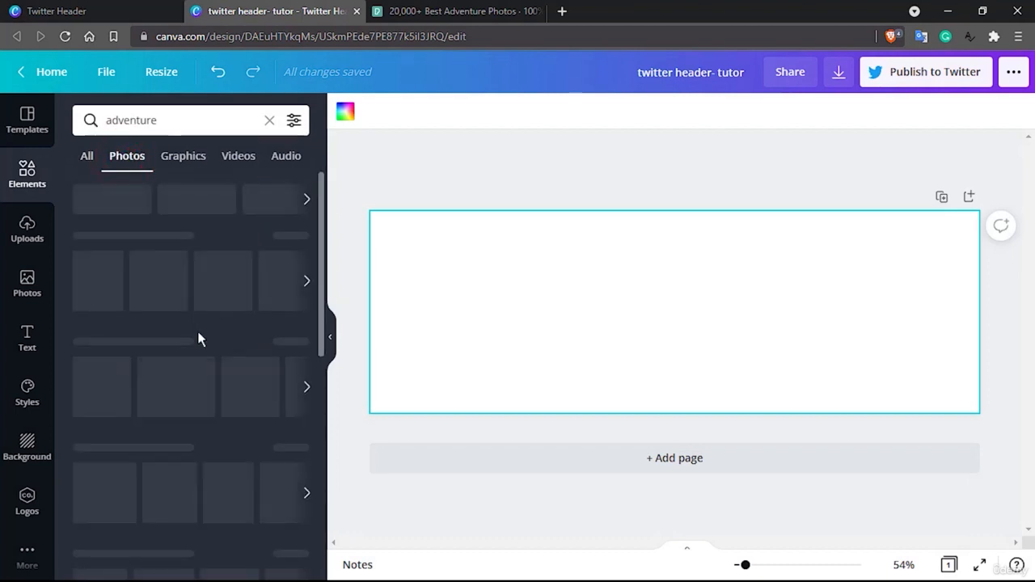
scroll(200, 338, "down", 4)
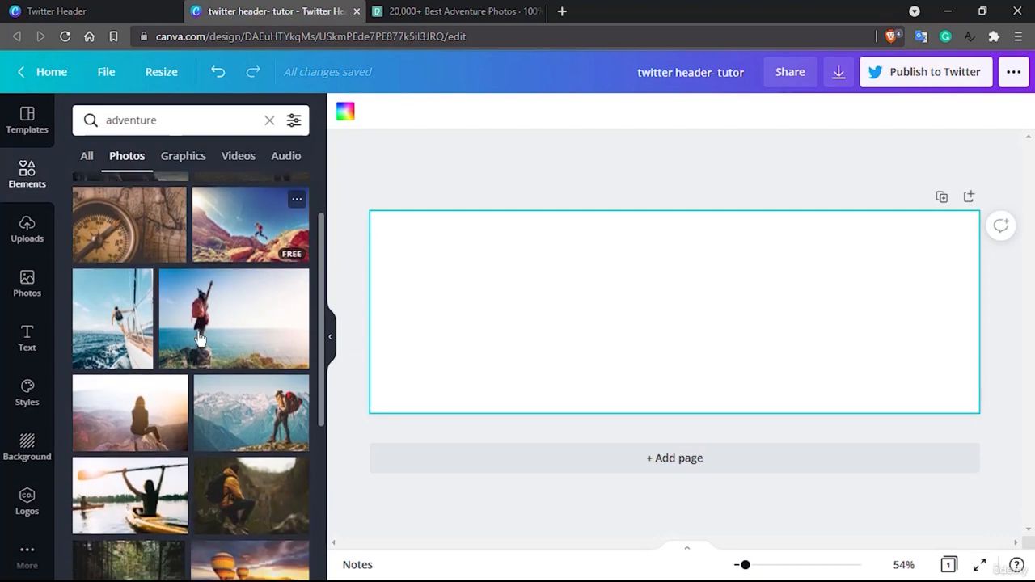
scroll(199, 338, "down", 4)
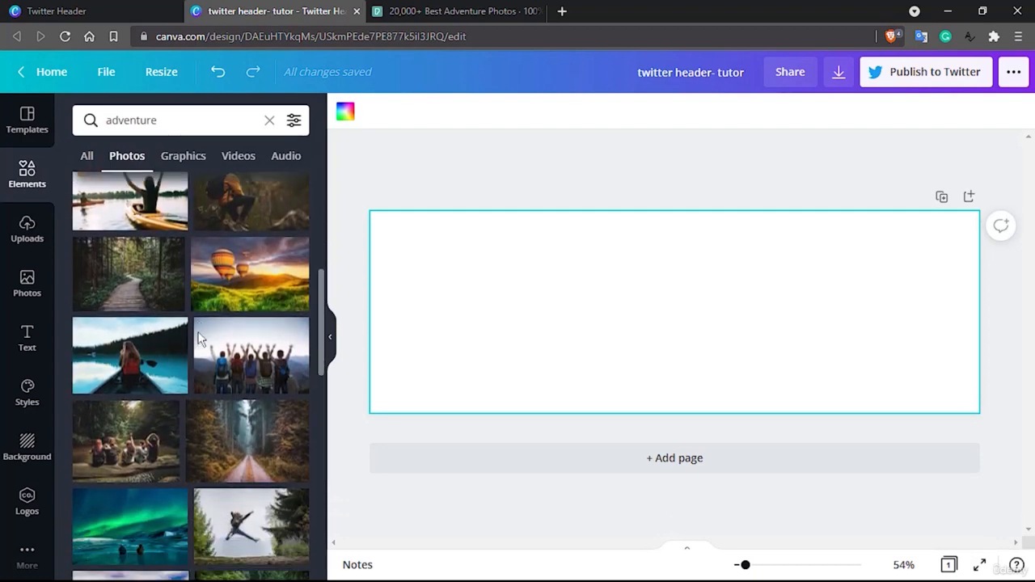
scroll(198, 338, "down", 6)
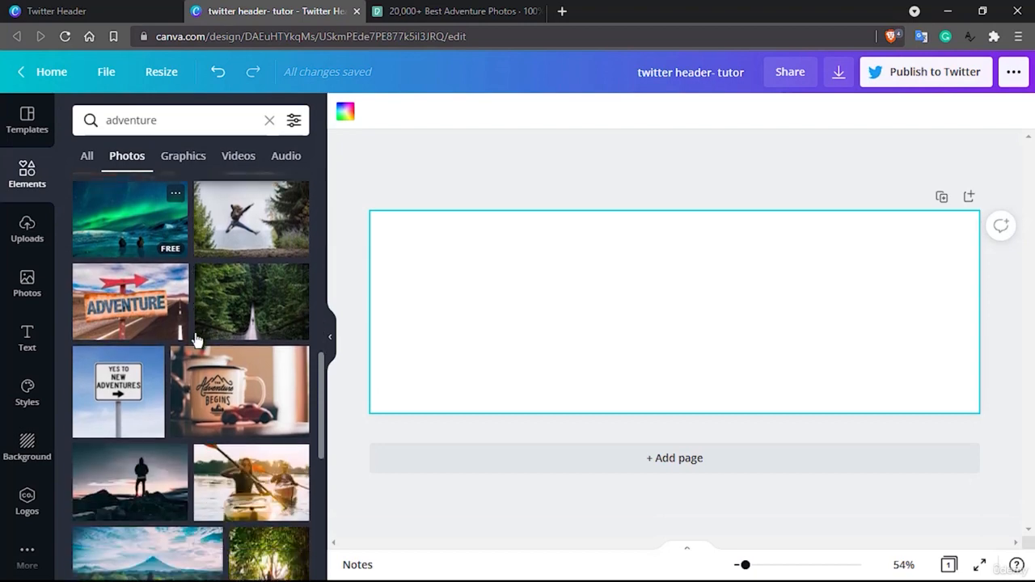
scroll(213, 351, "down", 3)
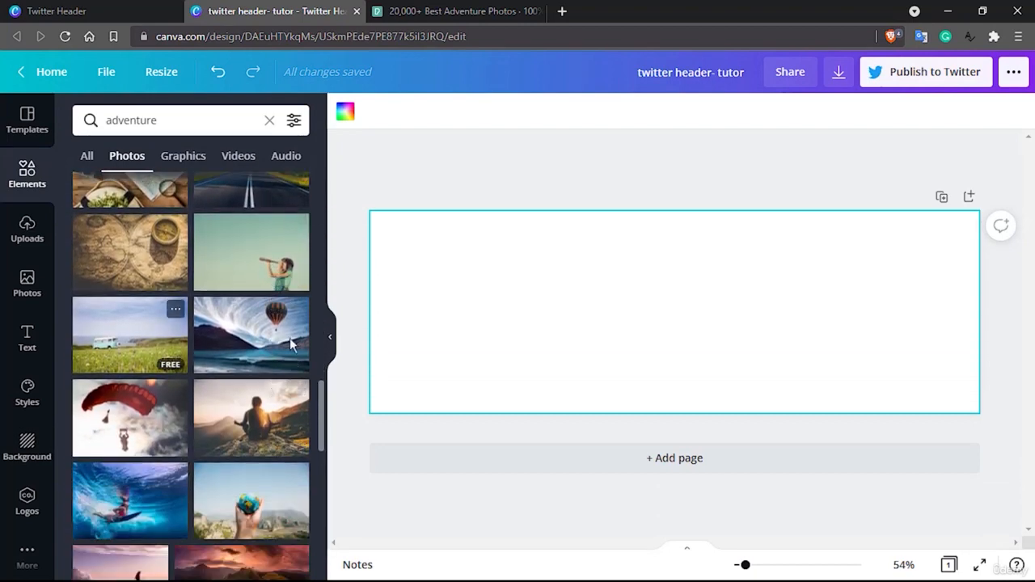
Switch to Pexels and look through its adventure photos for a header background image
left_click(441, 10)
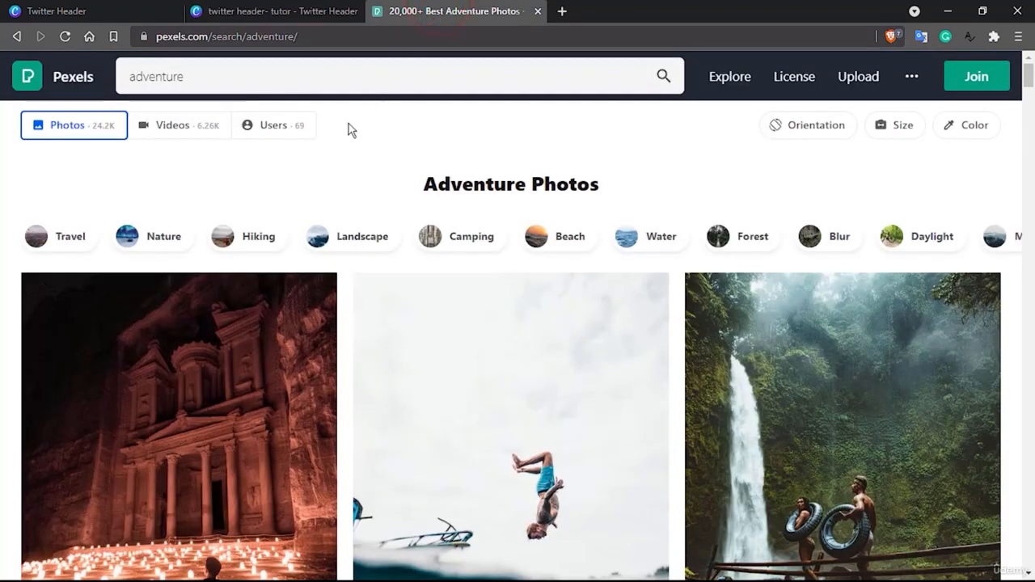
scroll(229, 289, "down", 9)
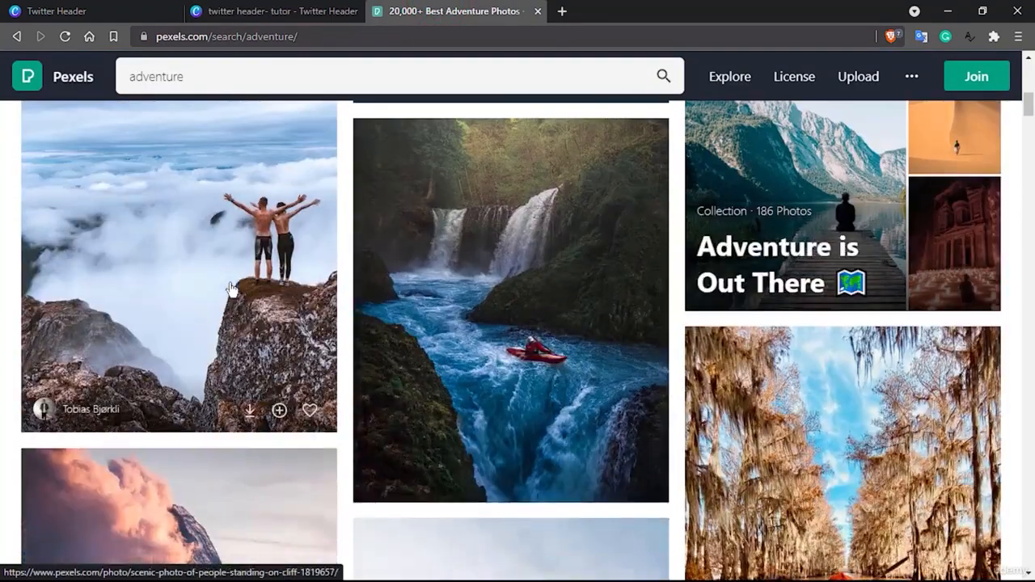
scroll(231, 289, "up", 1)
scroll(464, 322, "down", 5)
scroll(465, 322, "down", 2)
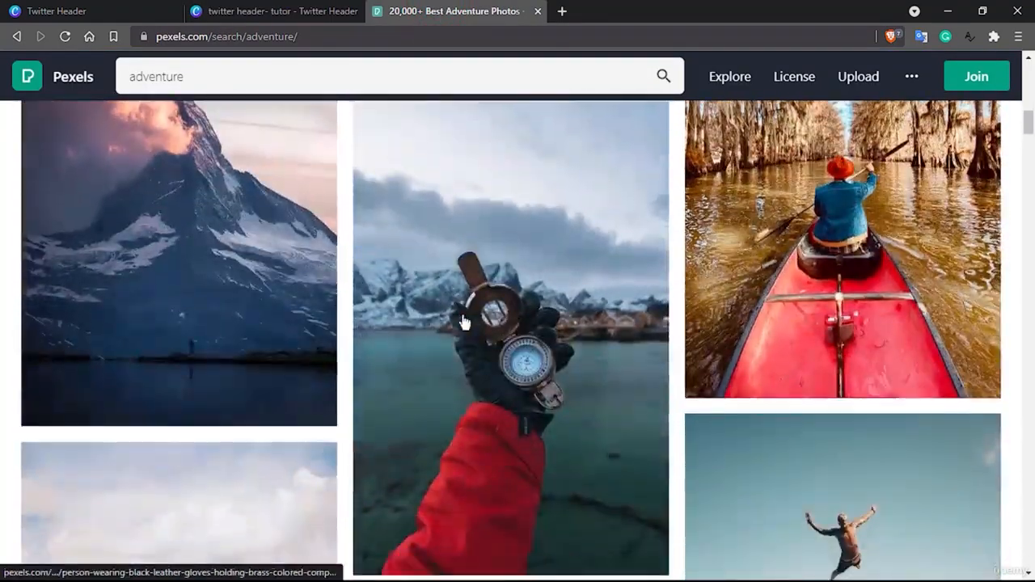
scroll(464, 322, "down", 3)
scroll(465, 322, "down", 2)
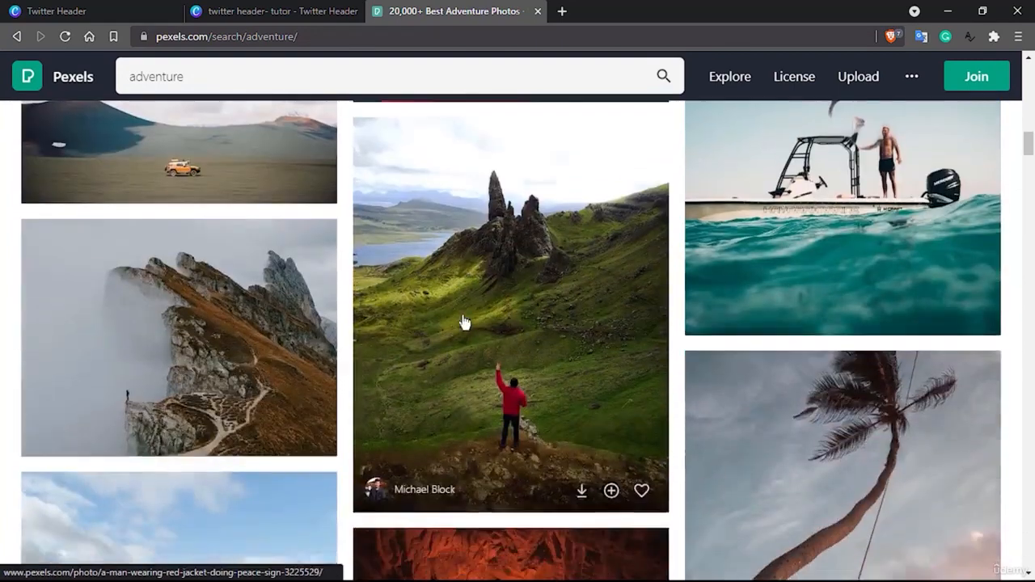
scroll(465, 322, "down", 5)
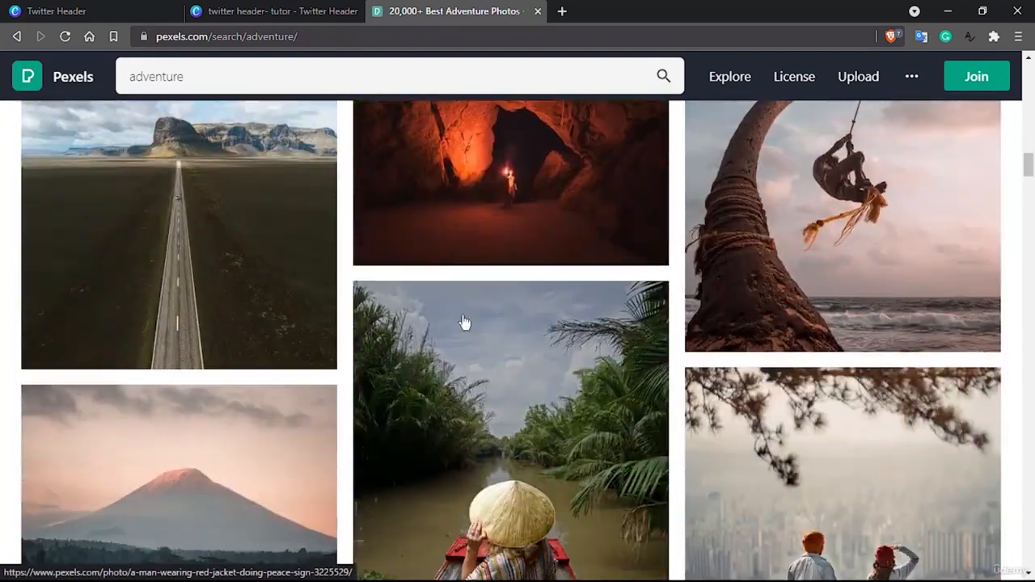
scroll(465, 321, "up", 3)
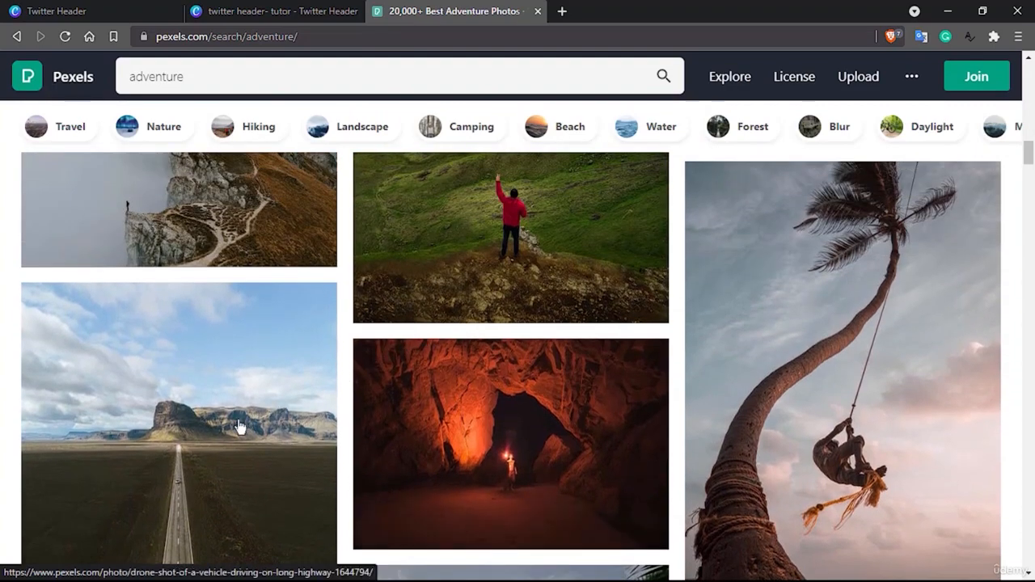
Open the drone photo of the long straight highway and download it as a JPG into the Downloads folder
left_click(219, 434)
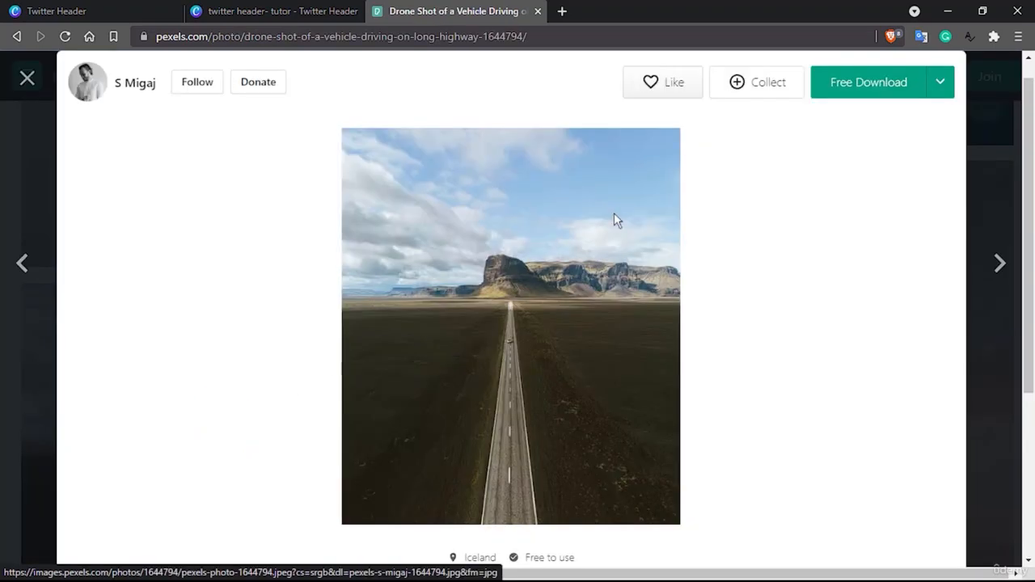
left_click(851, 83)
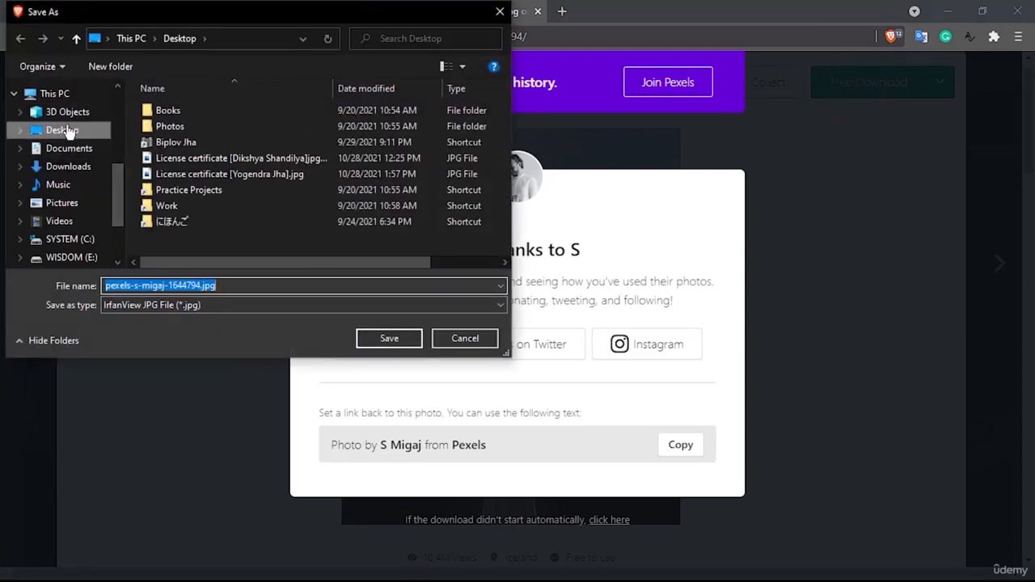
left_click(73, 166)
left_click(407, 339)
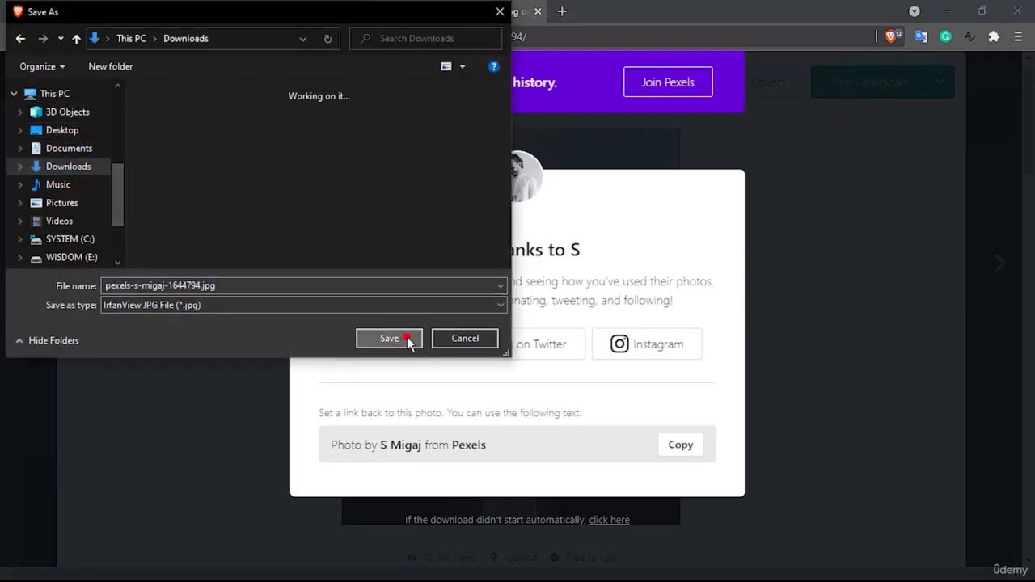
Switch back to the Canva design, upload the downloaded highway photo and place it as the header's full background
left_click(259, 10)
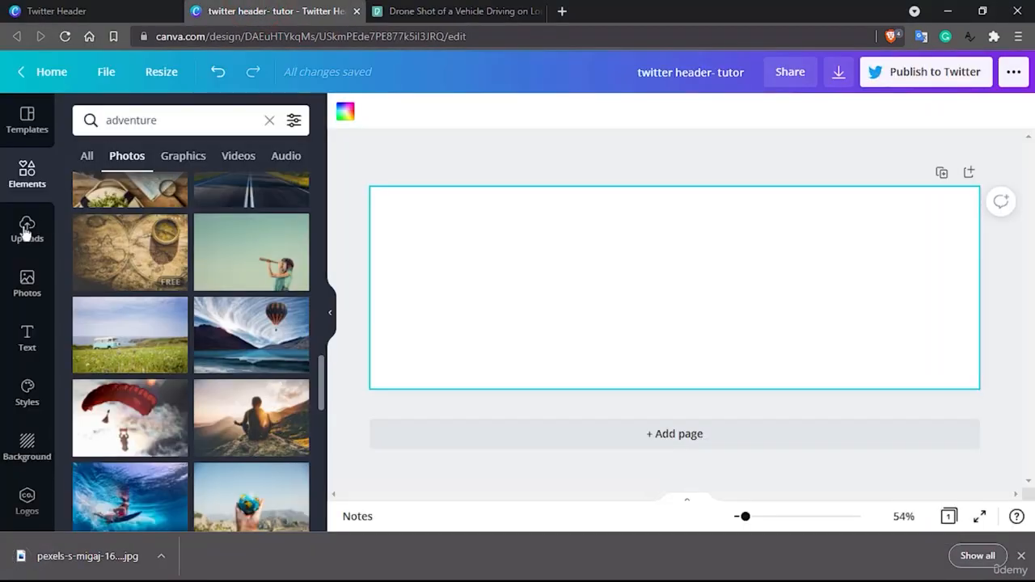
left_click(24, 233)
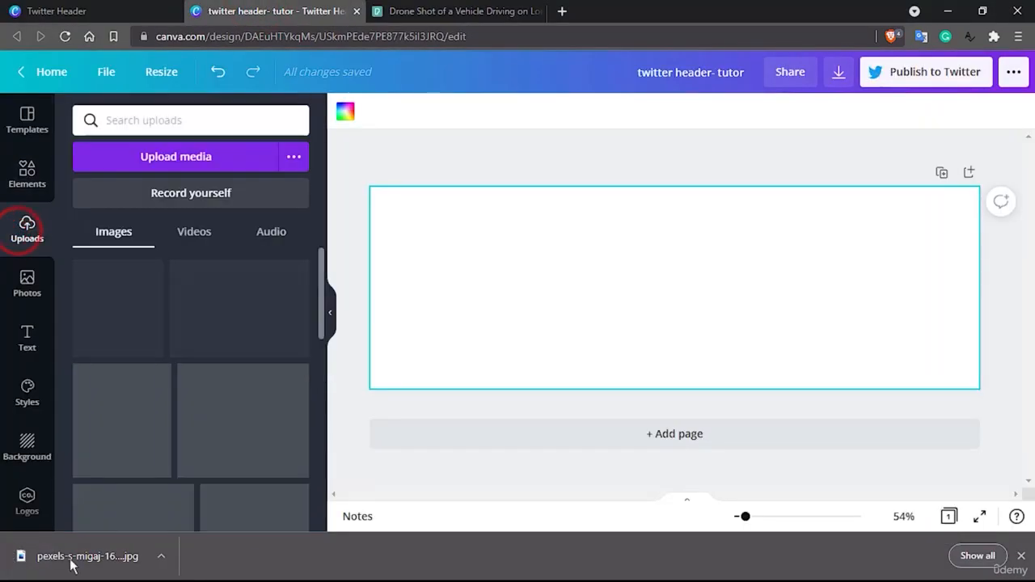
left_click_drag(70, 563, 176, 245)
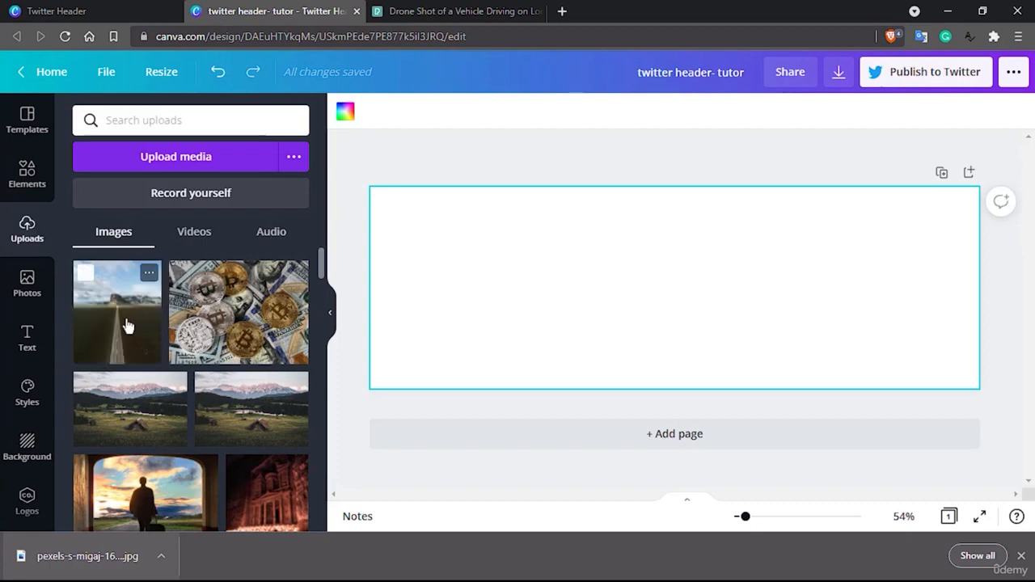
left_click_drag(127, 325, 382, 224)
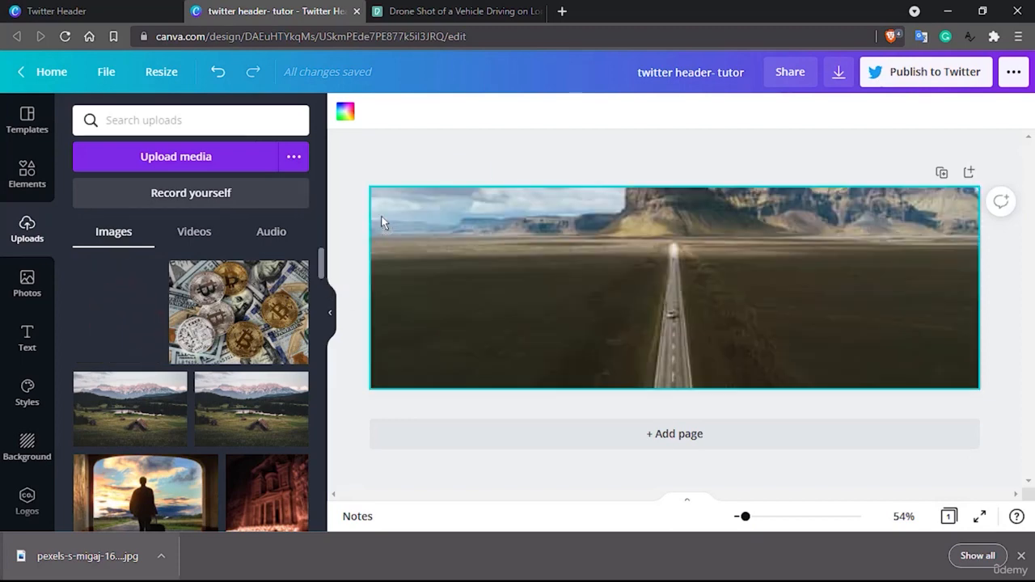
Reposition the background photo's crop downward so the cloudy sky, the rocky mountains and the road's far end fill the header
left_click(782, 272)
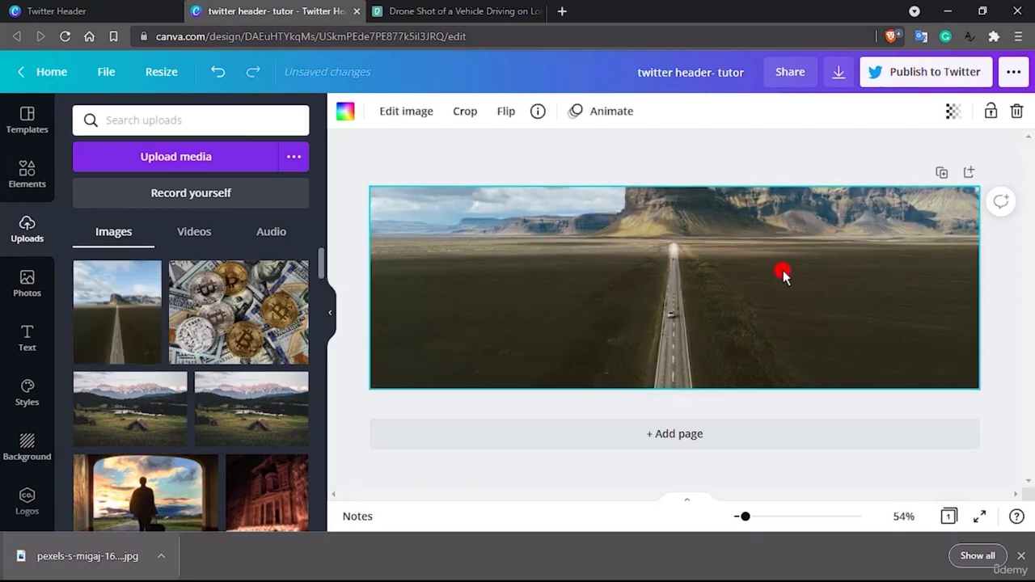
double_click(783, 272)
left_click_drag(783, 272, 792, 363)
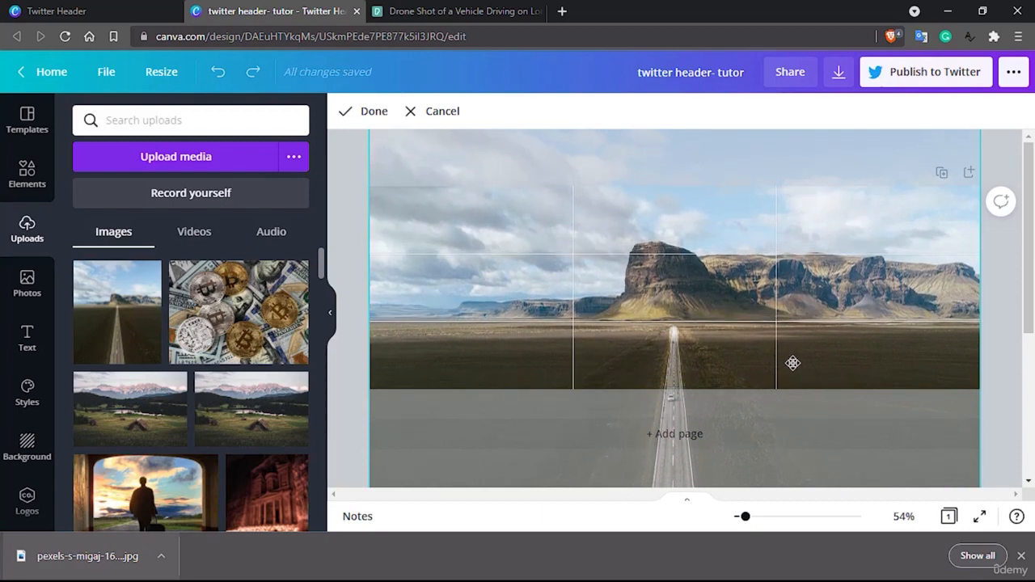
left_click(371, 111)
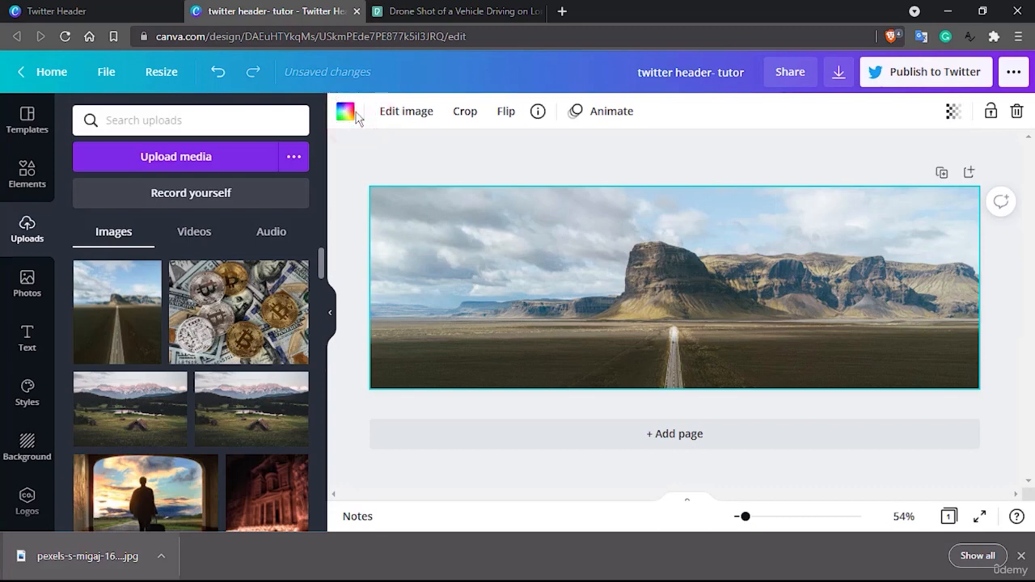
Open the background photo's full image adjustments and set its Blur to 8
left_click(398, 115)
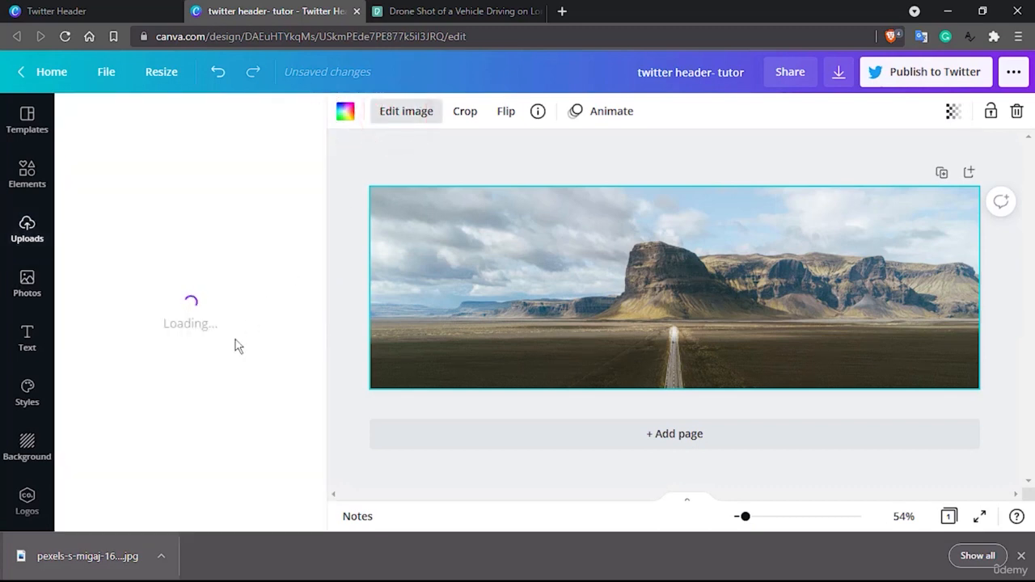
scroll(184, 356, "down", 3)
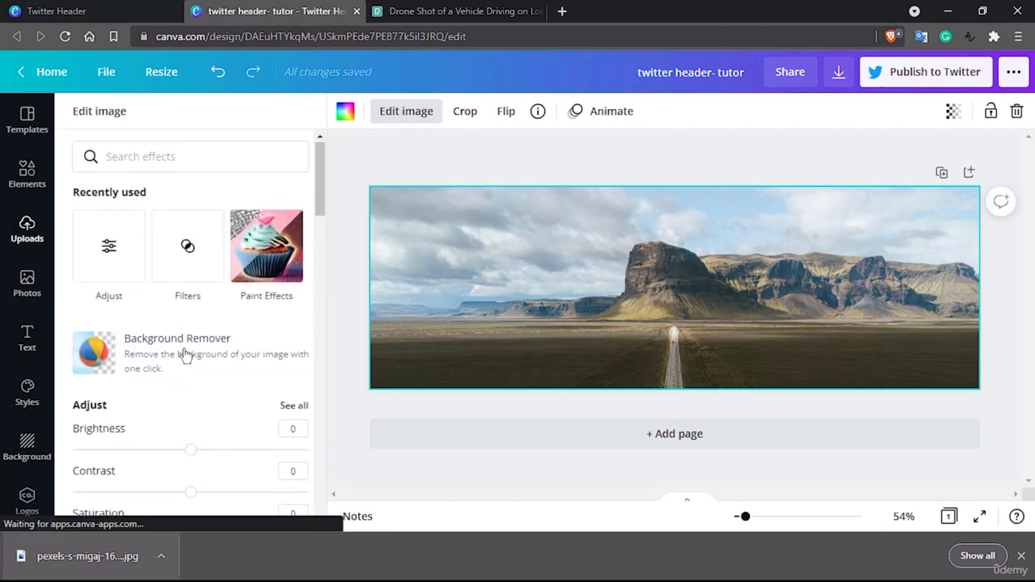
left_click(287, 257)
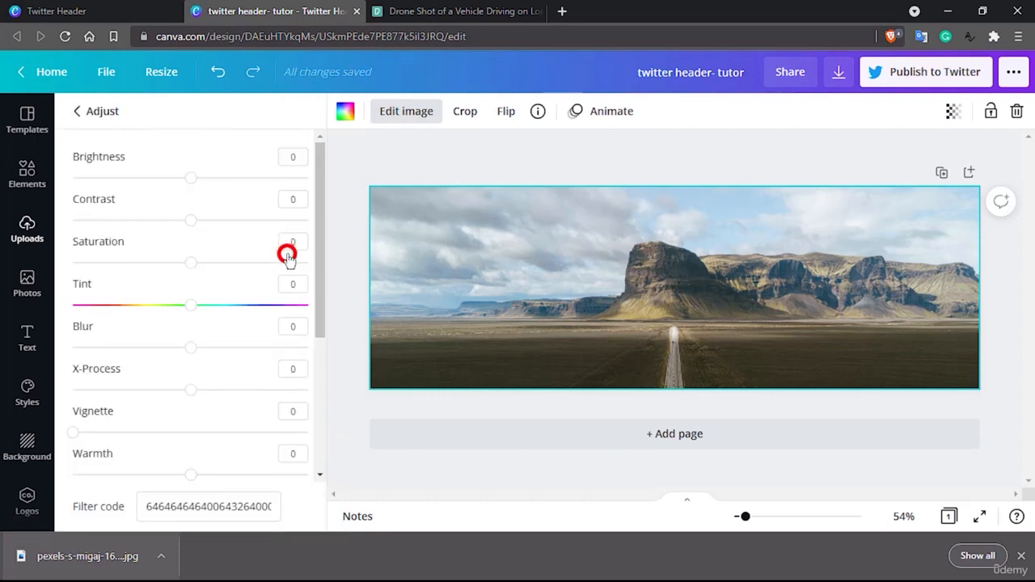
scroll(218, 311, "down", 1)
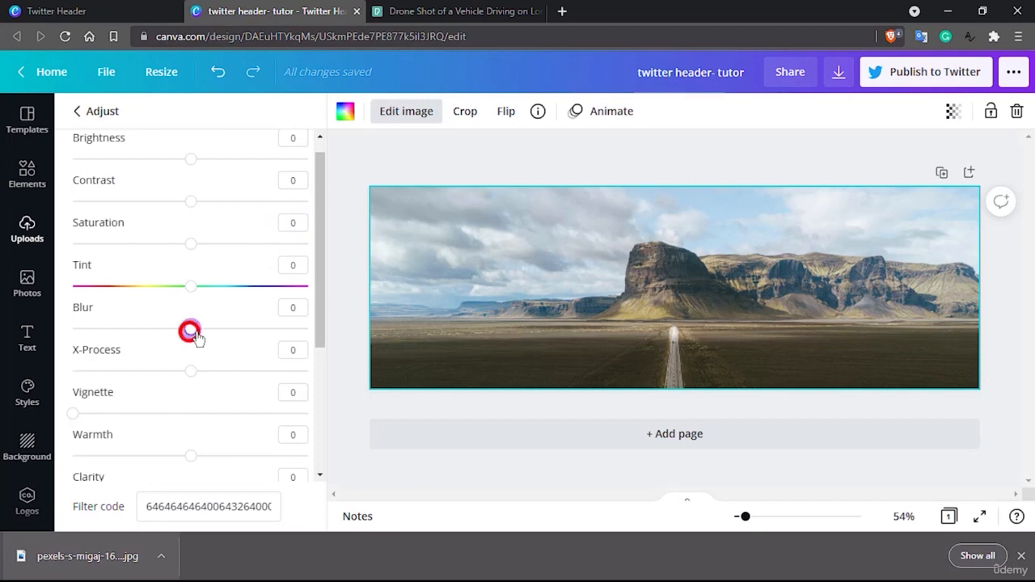
left_click_drag(192, 332, 205, 337)
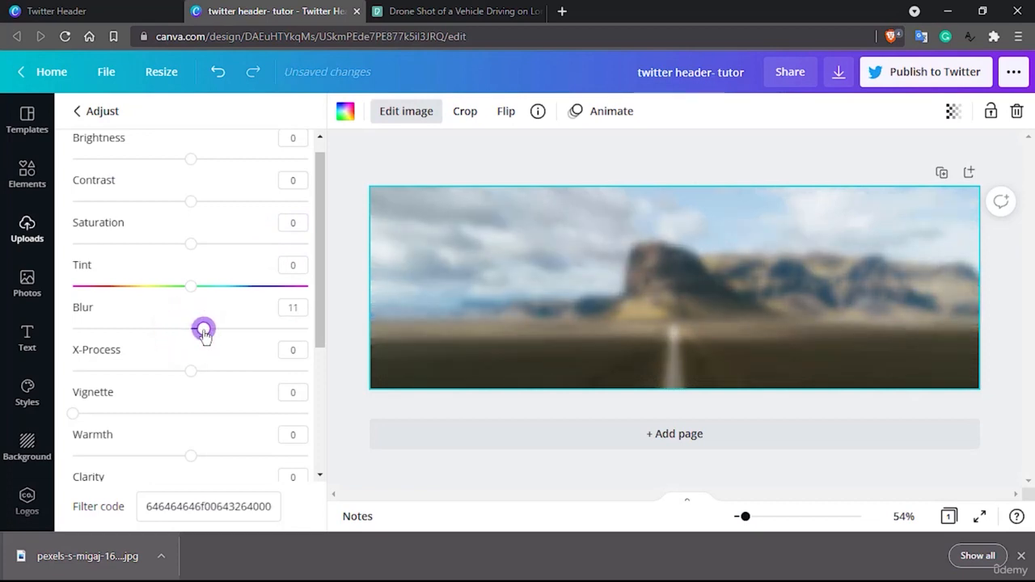
left_click(292, 310)
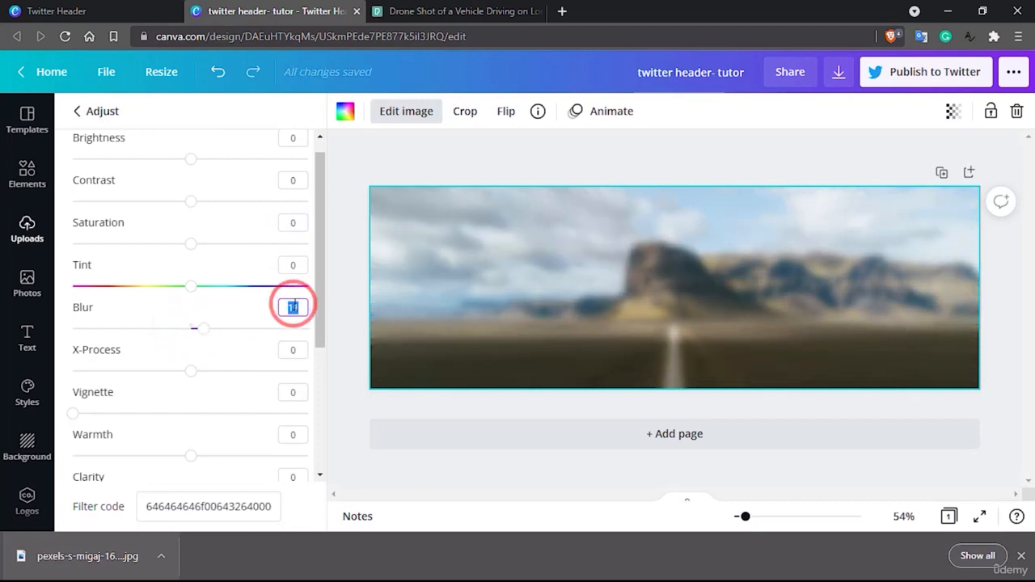
key("Return")
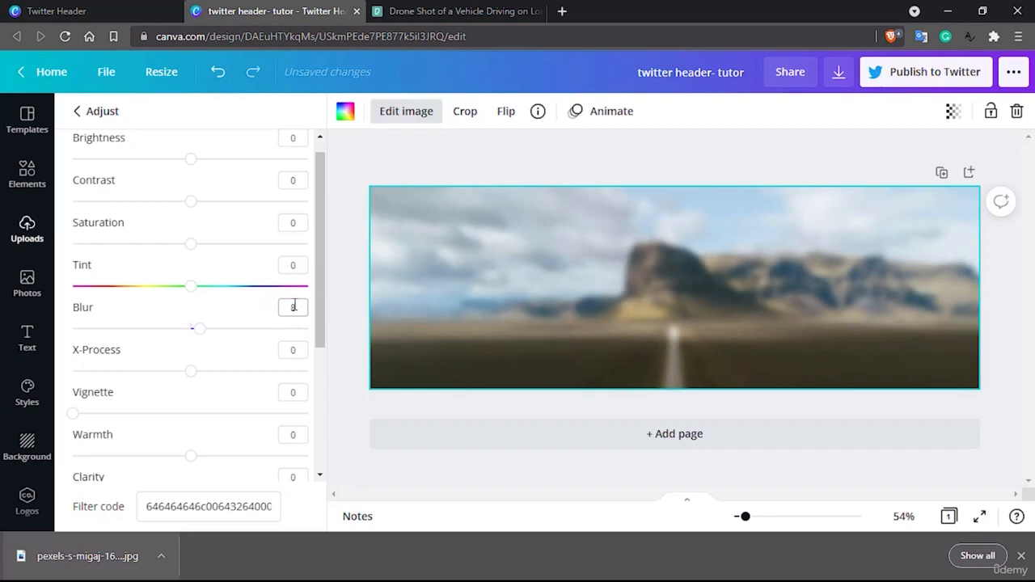
Try the Vibrance, Shadows, X-Process, Tint and Contrast adjustments on the background photo, returning each to 0
scroll(296, 309, "up", 1)
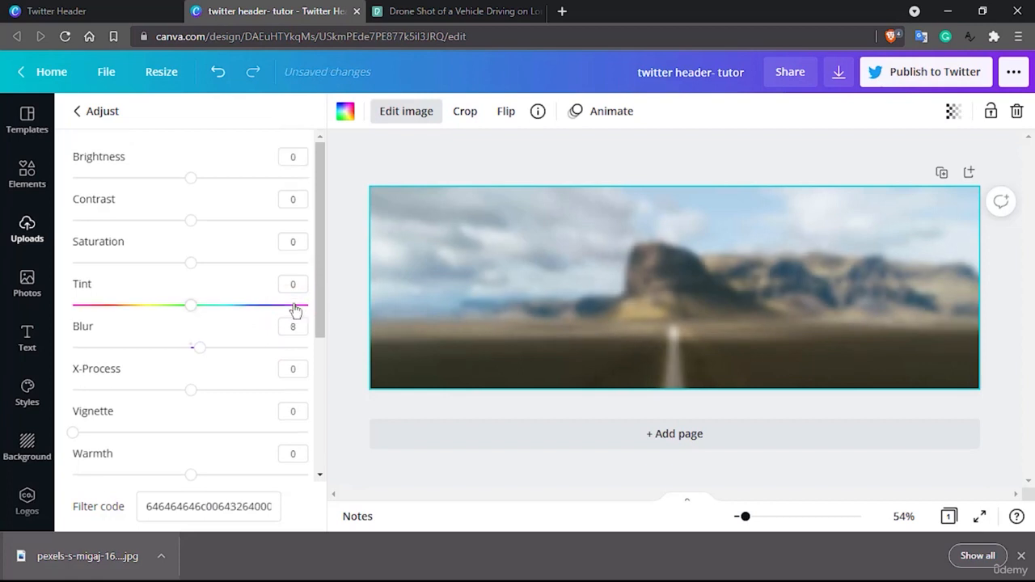
scroll(295, 310, "down", 2)
scroll(295, 310, "up", 2)
scroll(294, 311, "down", 3)
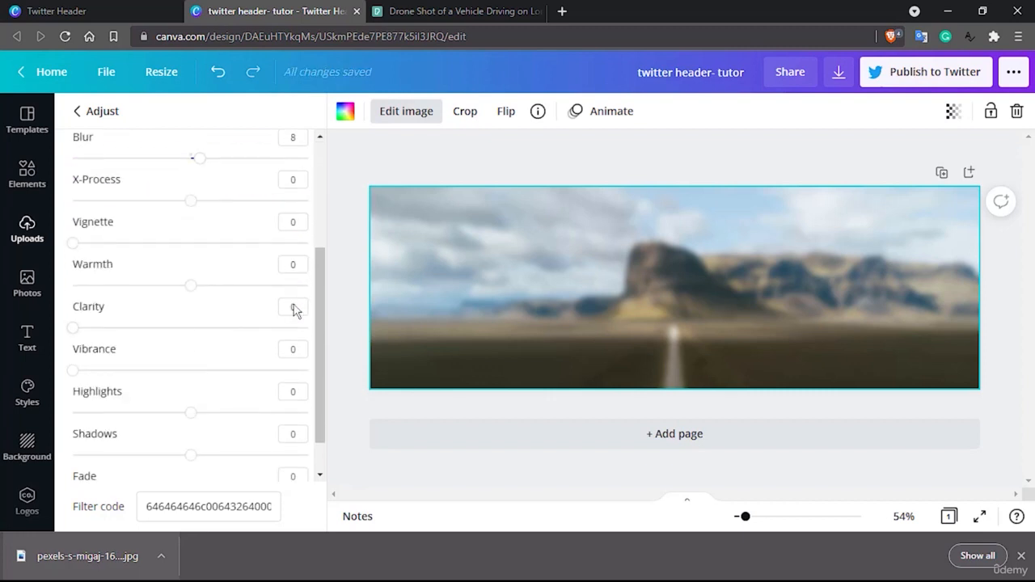
scroll(294, 311, "down", 1)
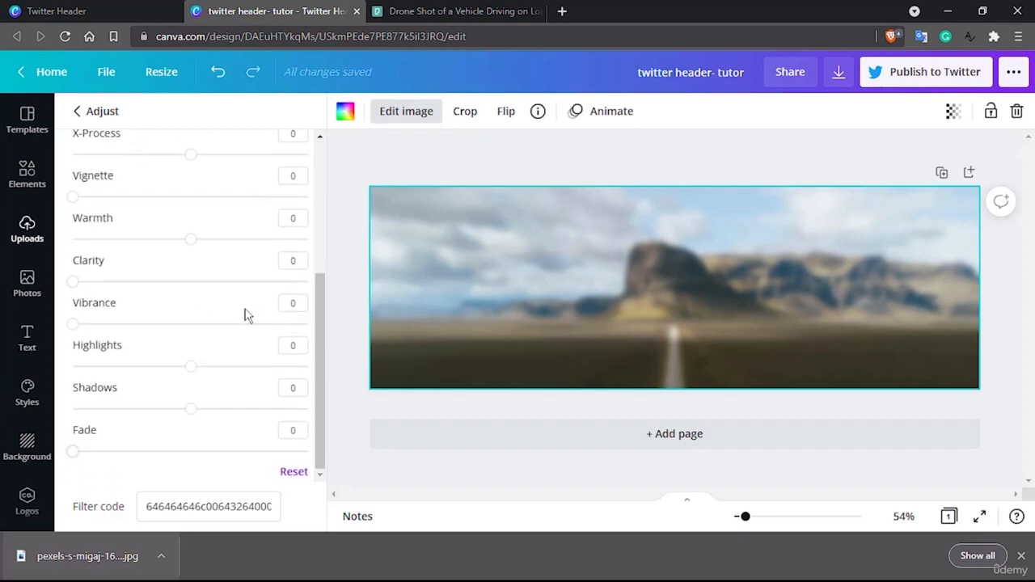
left_click_drag(79, 325, 14, 328)
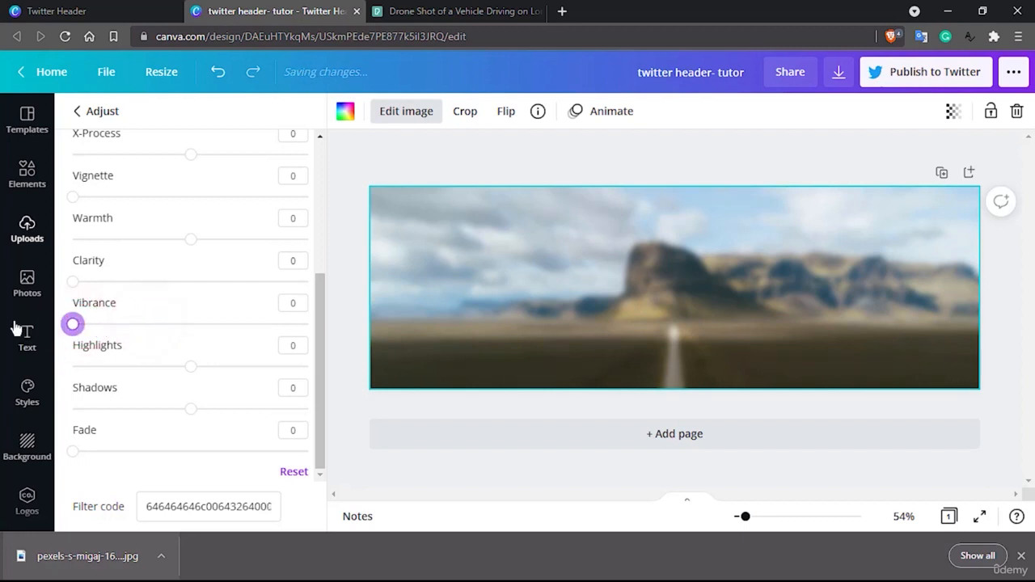
mouse_move(192, 415)
left_mouse_down()
mouse_move(183, 411)
mouse_move(205, 409)
mouse_move(191, 410)
left_mouse_up()
scroll(152, 373, "up", 3)
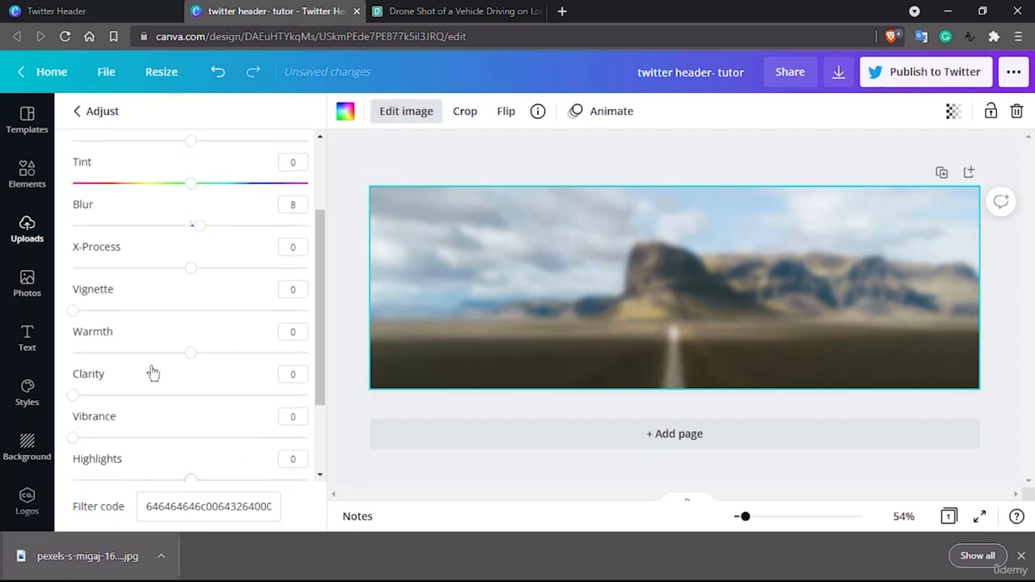
left_click_drag(191, 268, 234, 268)
left_click(192, 268)
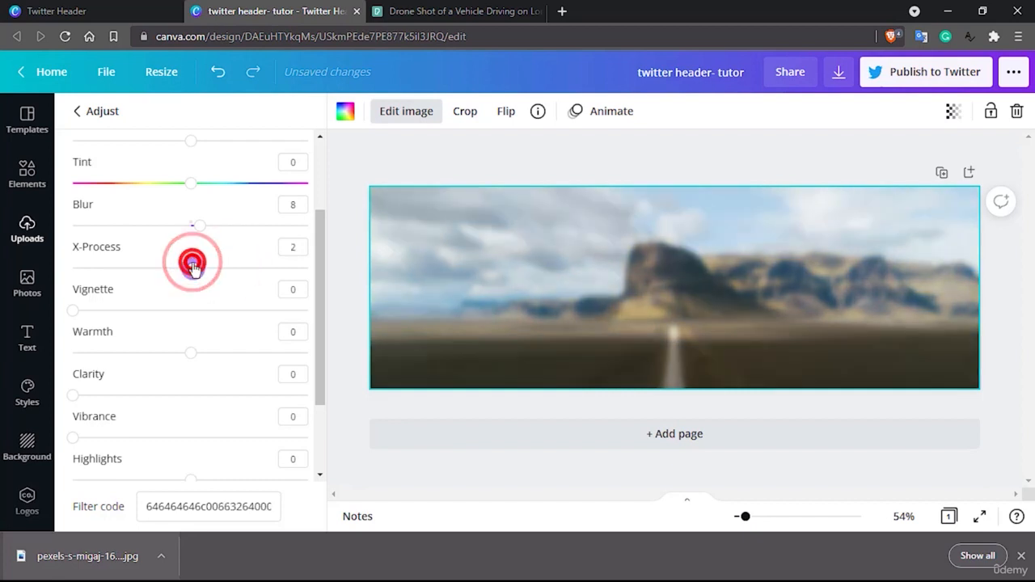
left_click(189, 270)
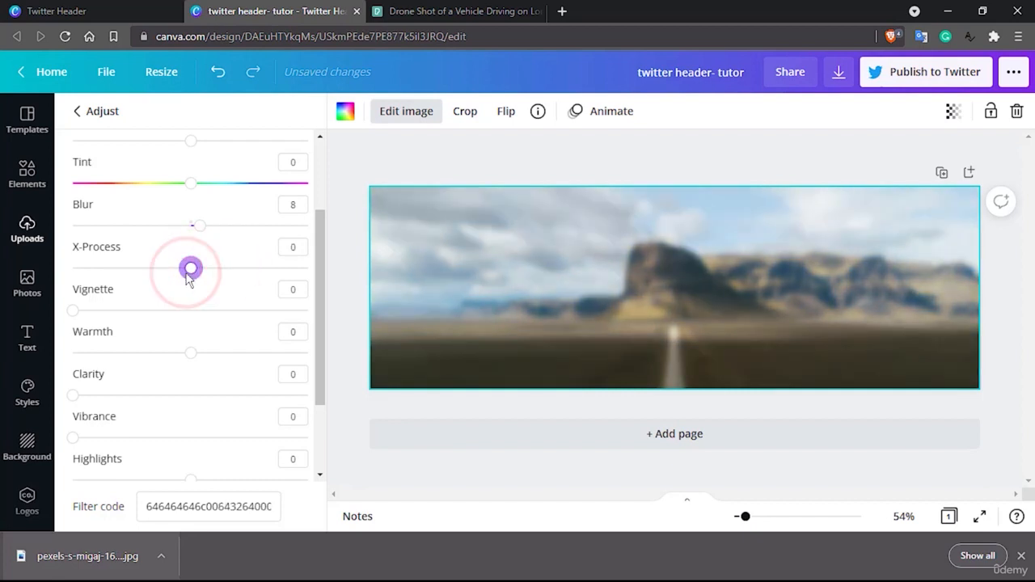
scroll(190, 275, "up", 1)
mouse_move(194, 264)
left_mouse_down()
mouse_move(283, 261)
mouse_move(191, 268)
left_mouse_up()
scroll(191, 270, "up", 1)
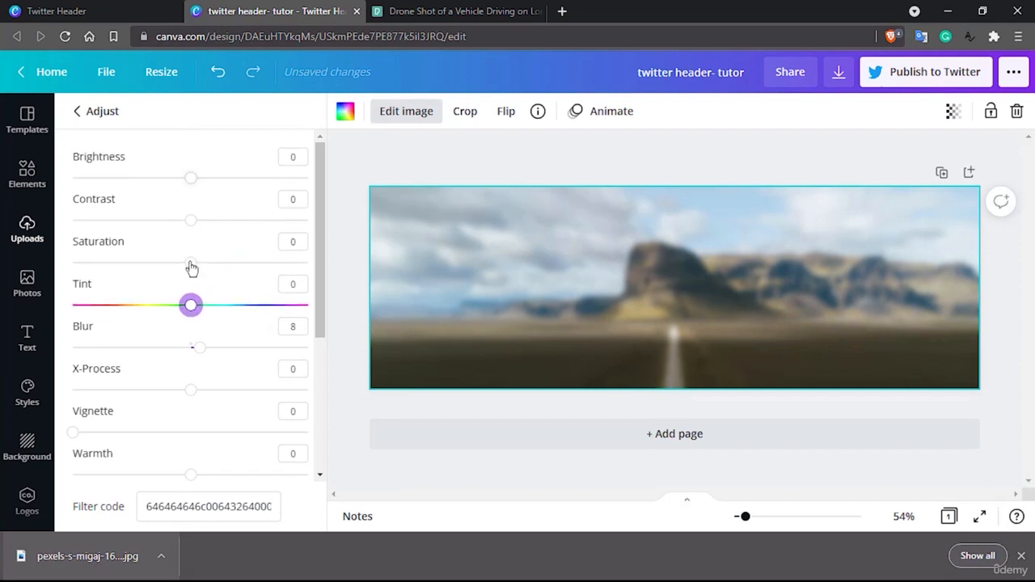
mouse_move(193, 224)
left_mouse_down()
mouse_move(213, 222)
mouse_move(166, 222)
mouse_move(192, 231)
left_mouse_up()
Try the Epic, Festive and Summer filters on the background photo, and remove the filter again
left_click(101, 117)
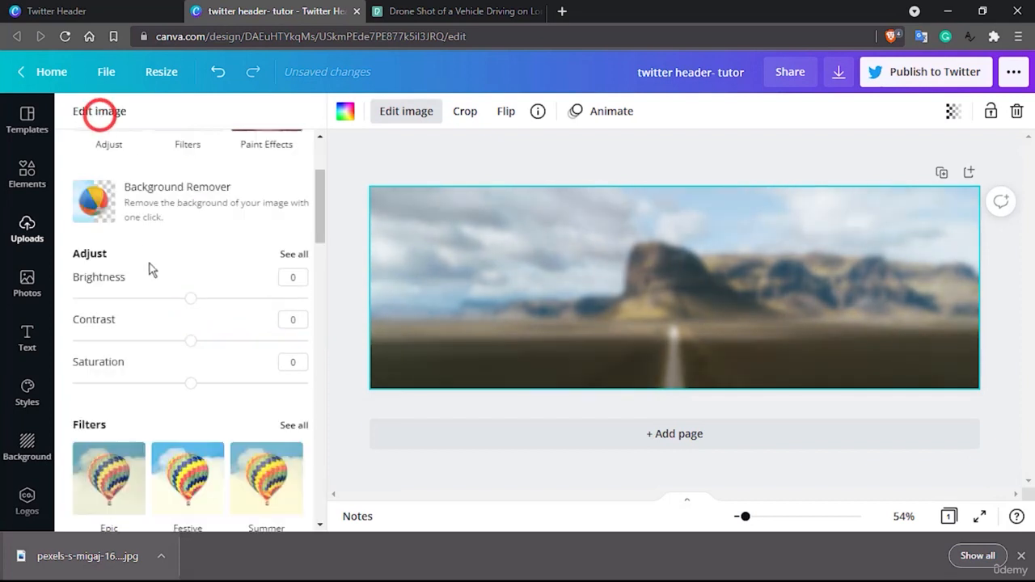
scroll(164, 309, "down", 2)
scroll(162, 309, "down", 4)
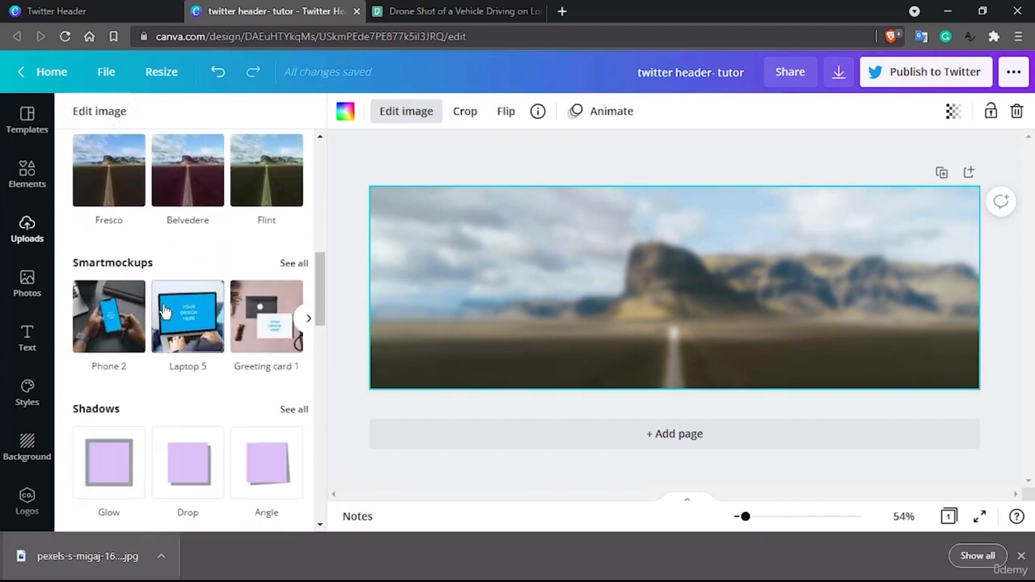
scroll(164, 309, "up", 5)
scroll(165, 309, "up", 2)
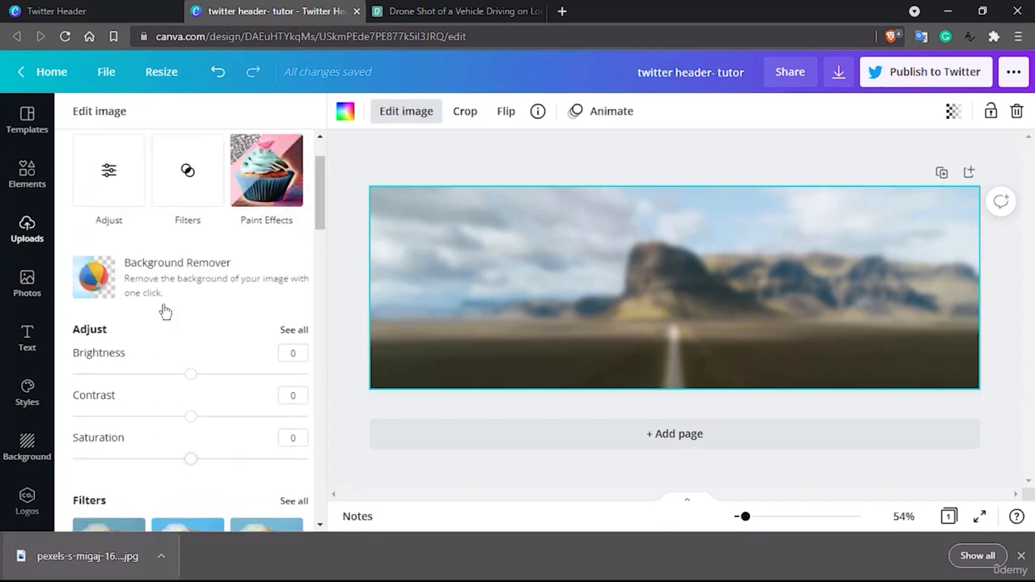
scroll(164, 309, "down", 3)
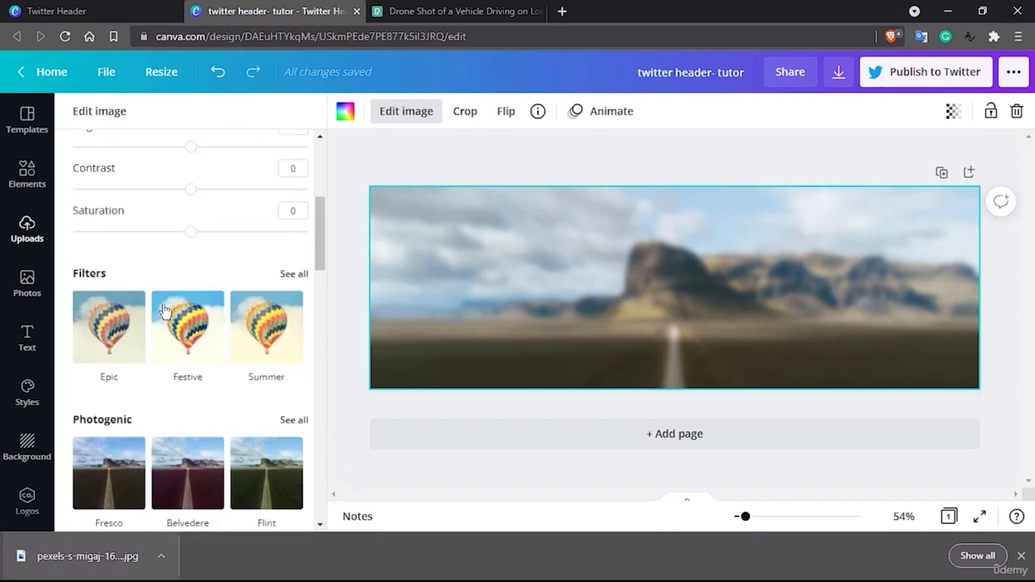
left_click(113, 331)
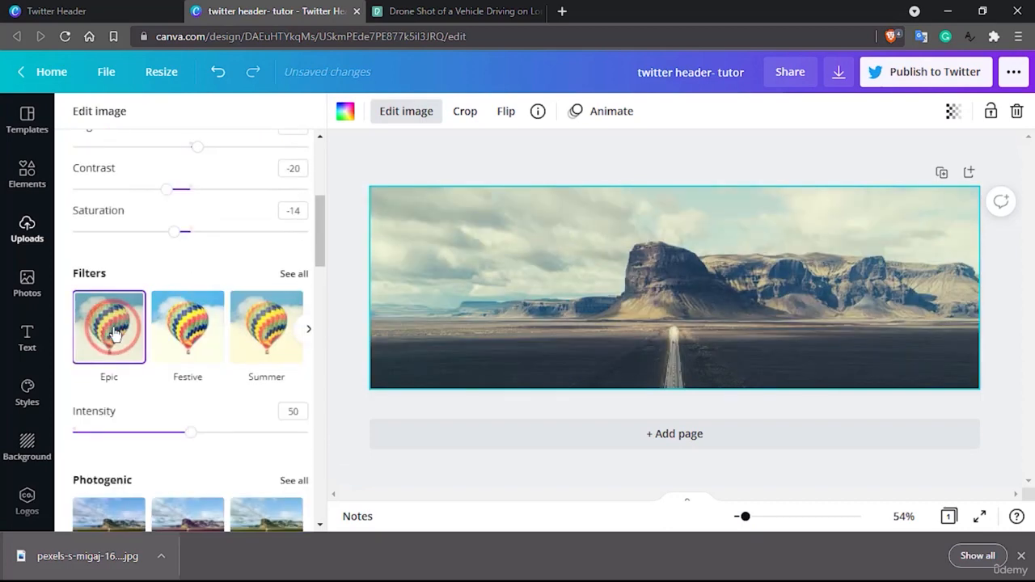
left_click(157, 318)
left_click(267, 330)
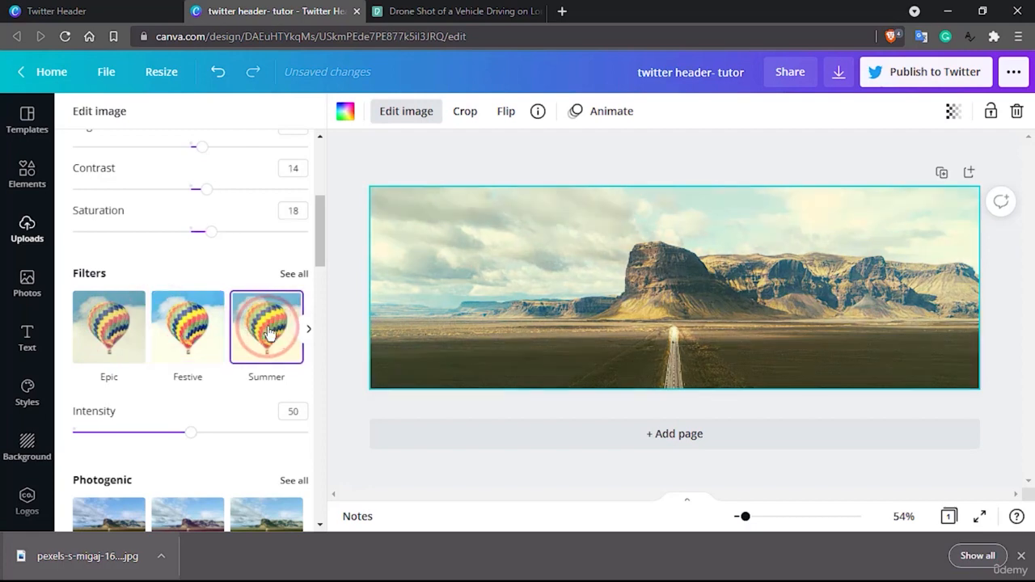
left_click(269, 333)
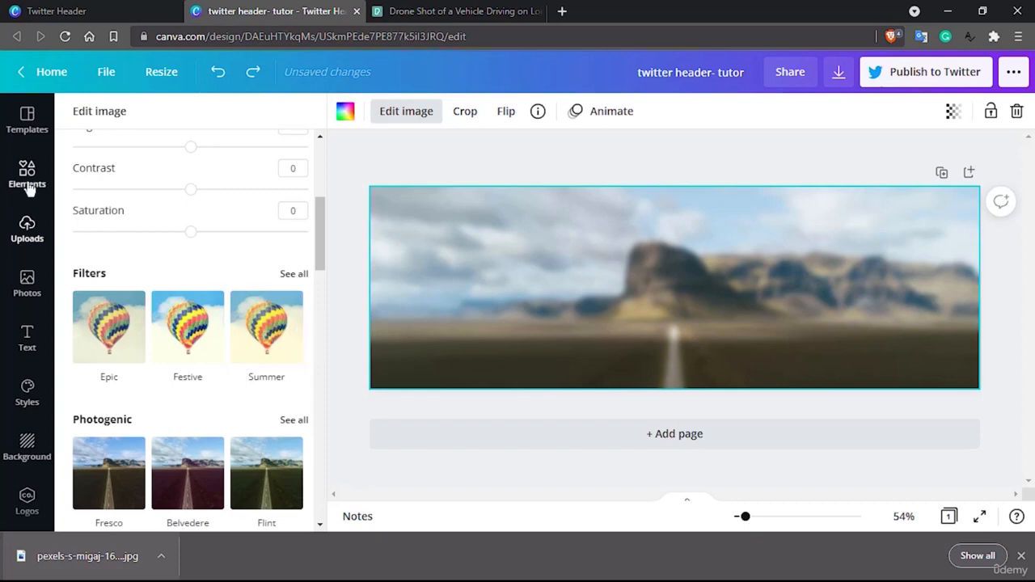
Look through the font combinations for a header title style, and close the browser's download bar
left_click(29, 340)
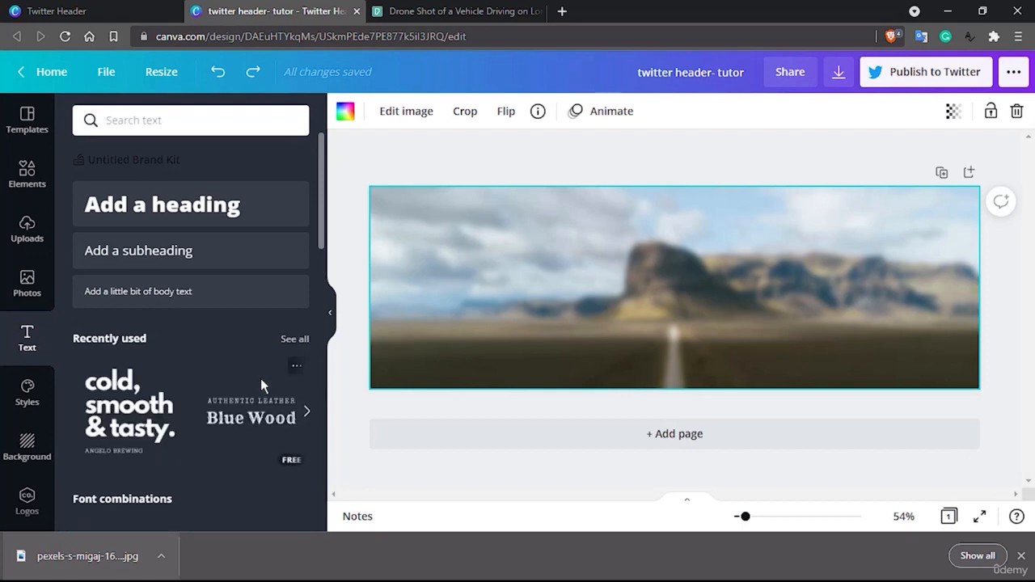
scroll(261, 378, "down", 5)
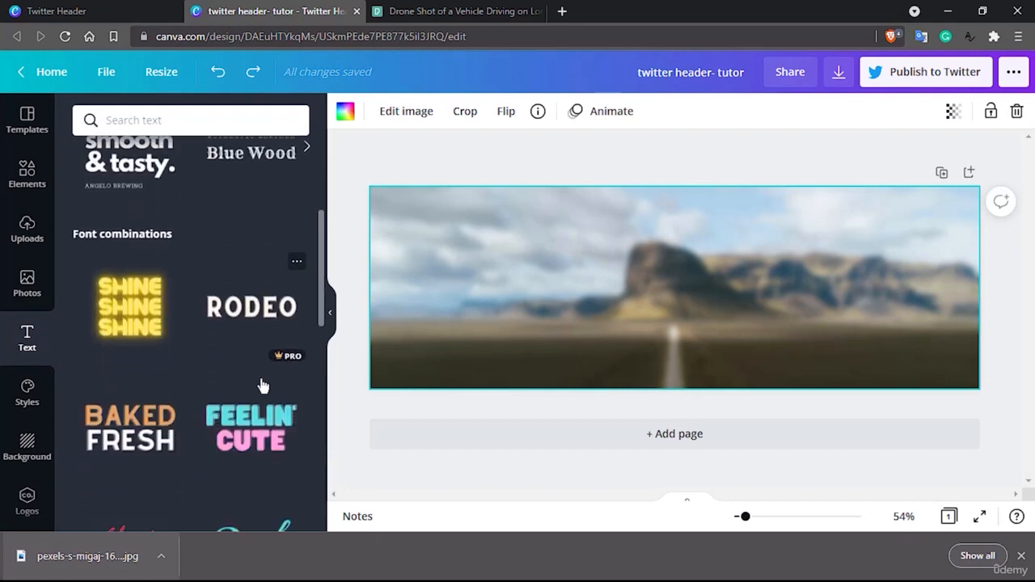
scroll(260, 384, "down", 3)
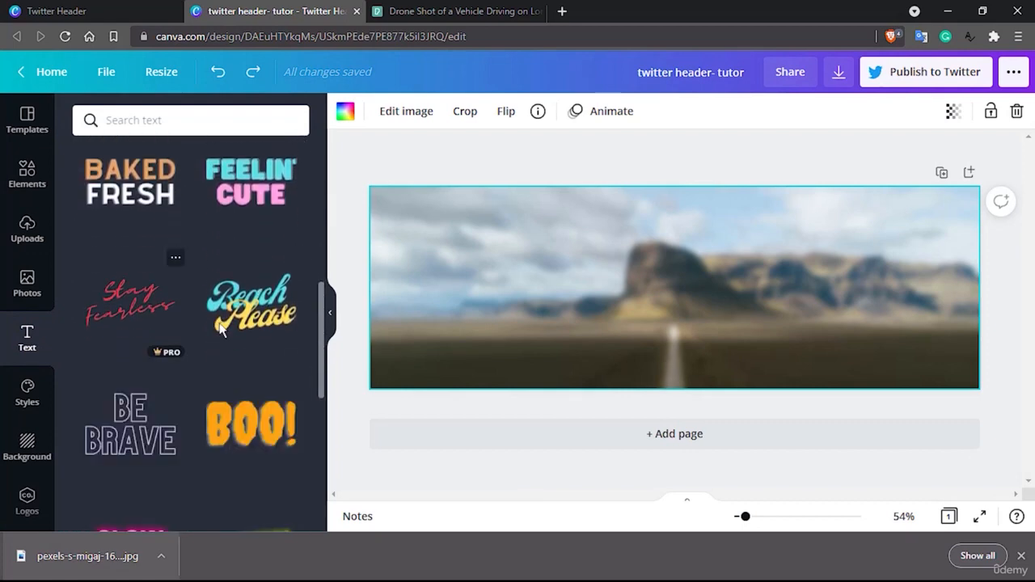
scroll(227, 336, "down", 3)
scroll(220, 329, "down", 1)
scroll(219, 328, "up", 2)
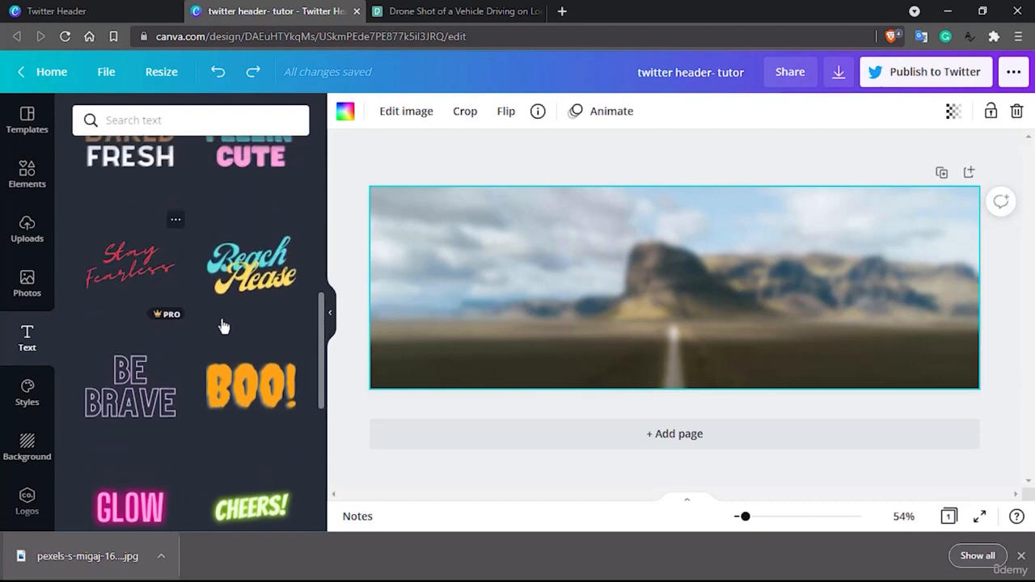
scroll(237, 304, "down", 2)
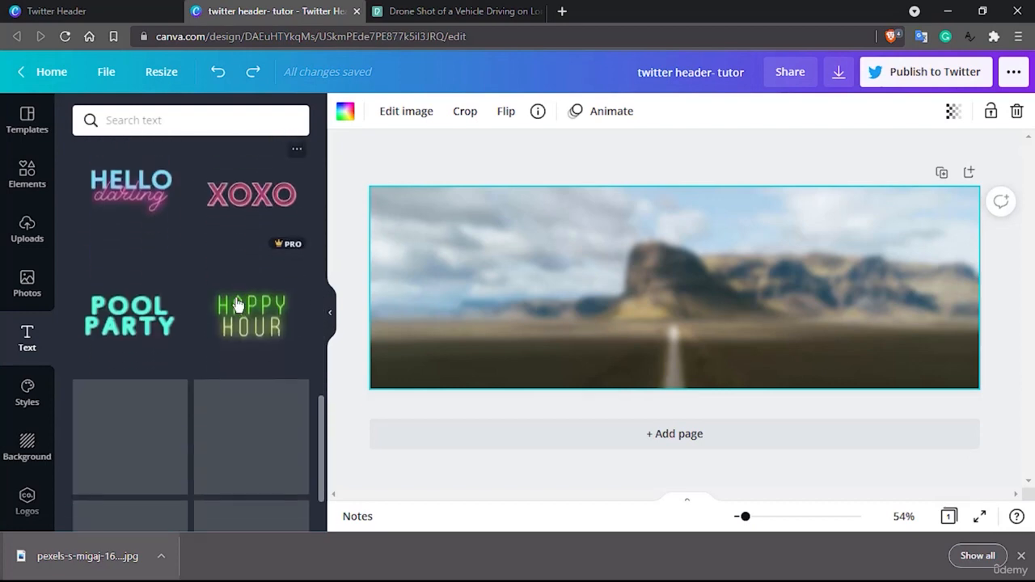
scroll(237, 304, "down", 1)
scroll(237, 304, "down", 6)
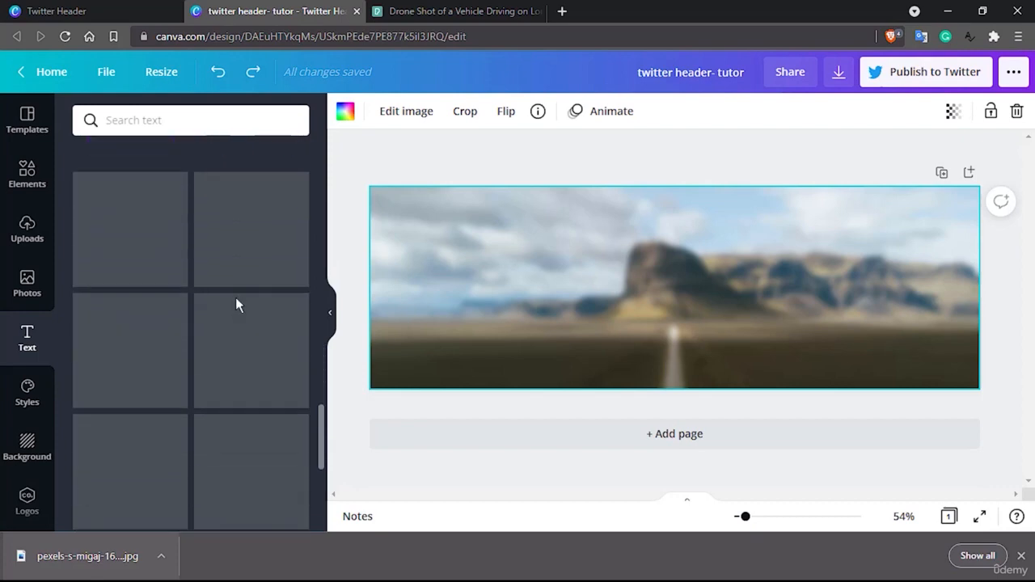
scroll(205, 321, "down", 5)
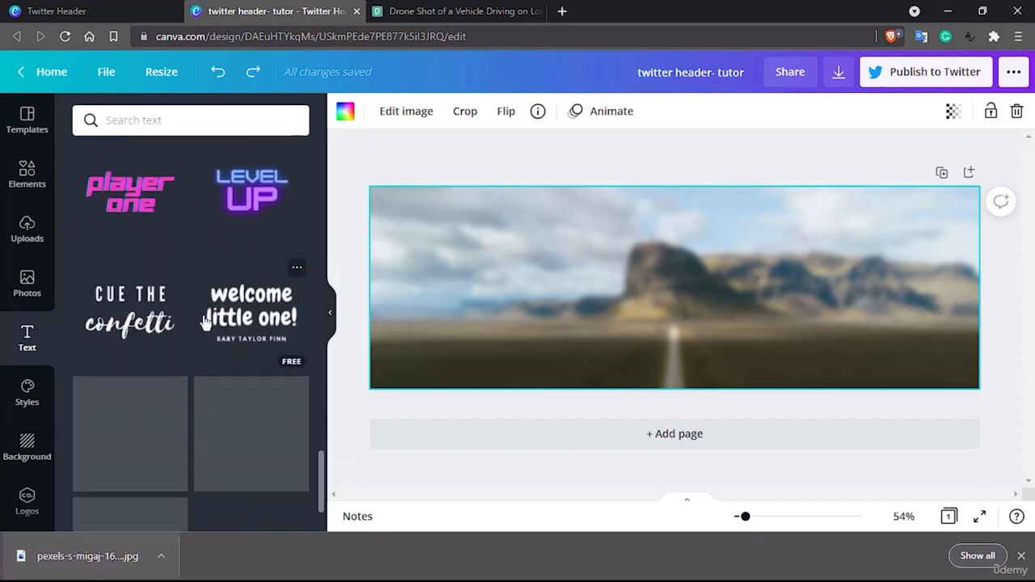
scroll(205, 321, "down", 2)
left_click(1020, 556)
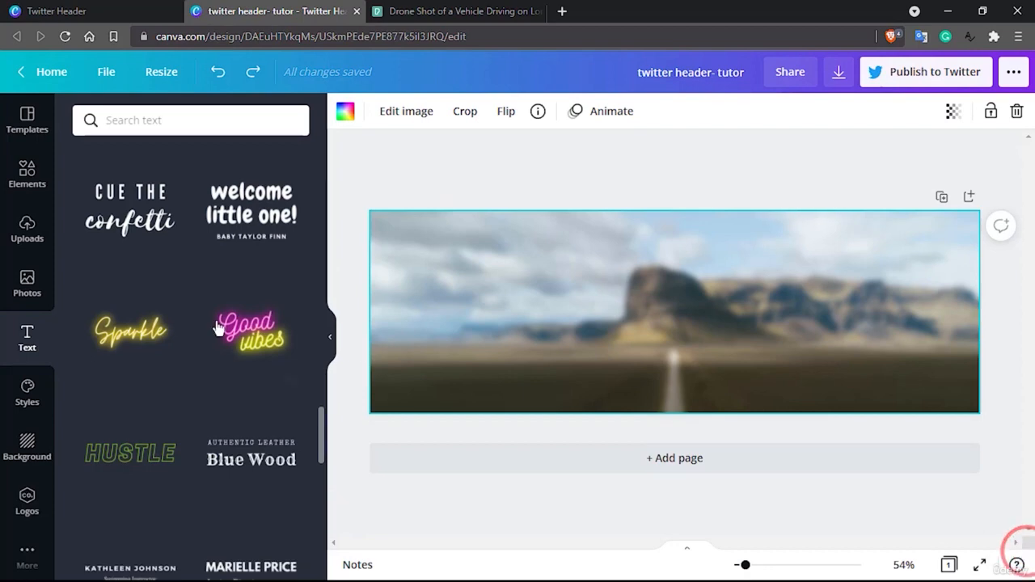
scroll(217, 326, "down", 1)
scroll(217, 327, "down", 1)
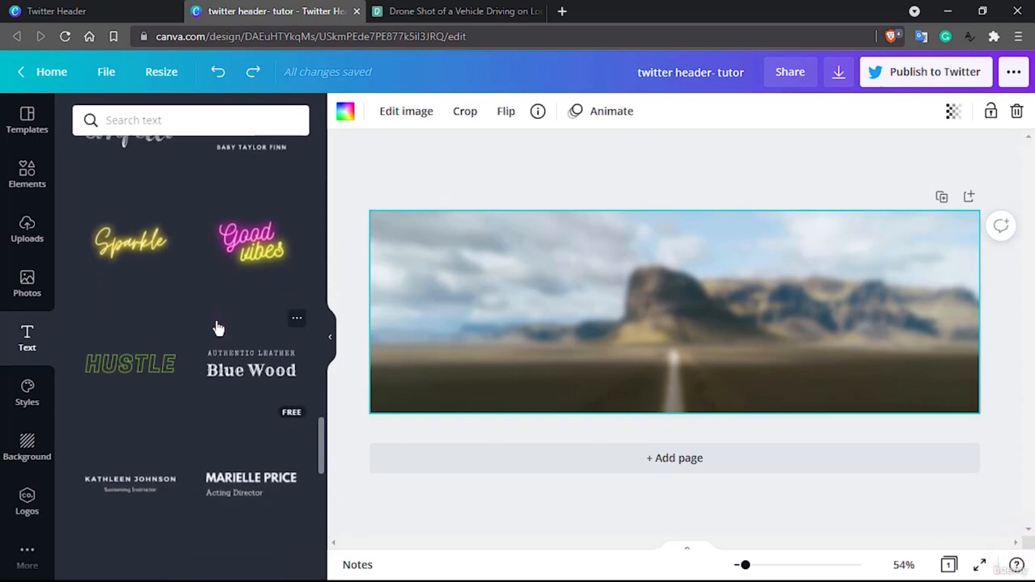
scroll(216, 326, "down", 2)
scroll(133, 192, "up", 2)
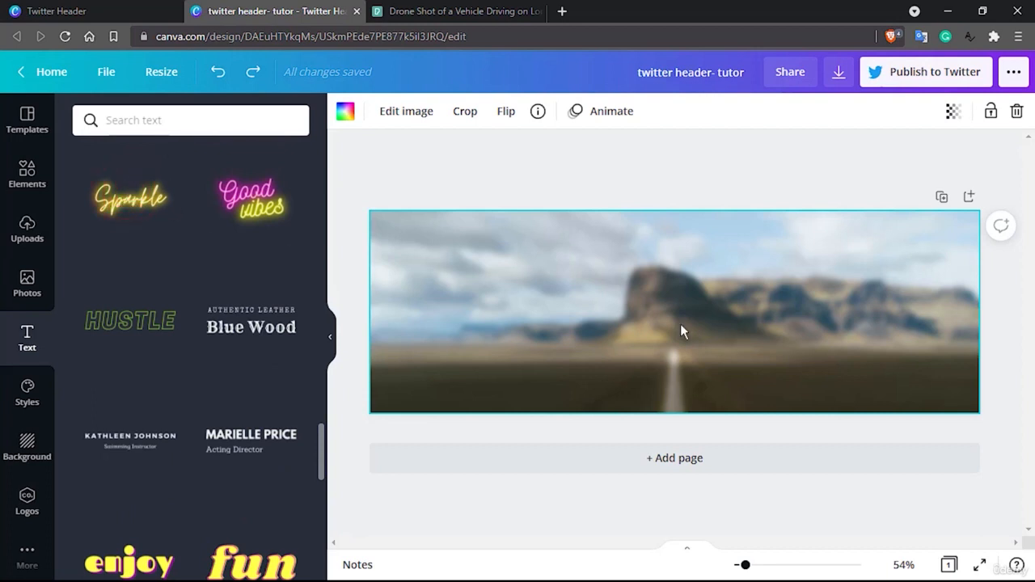
Add the yellow neon "Sparkle" text style to the header and replace its wording with "Be the exception"
double_click(653, 322)
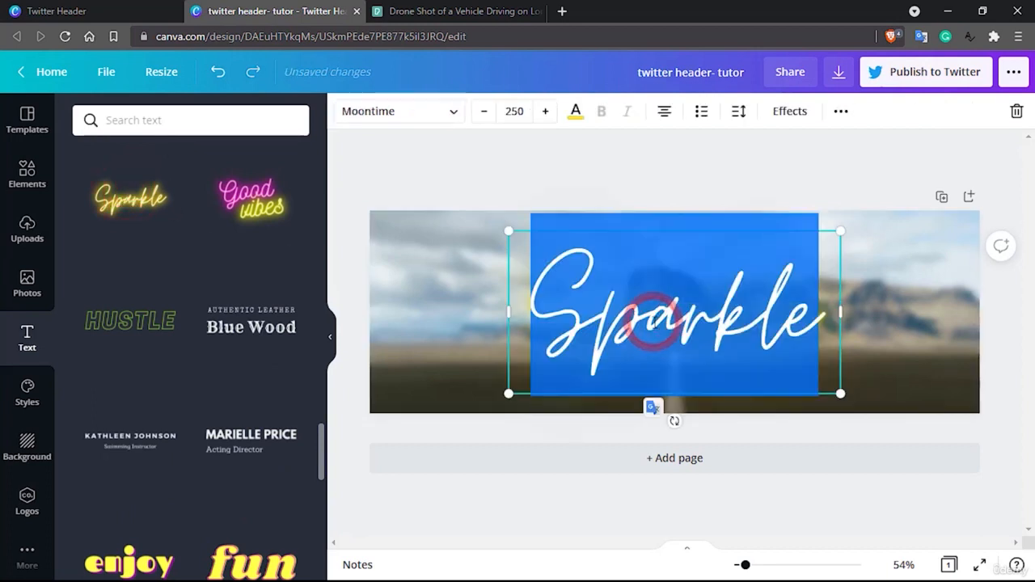
left_click(936, 284)
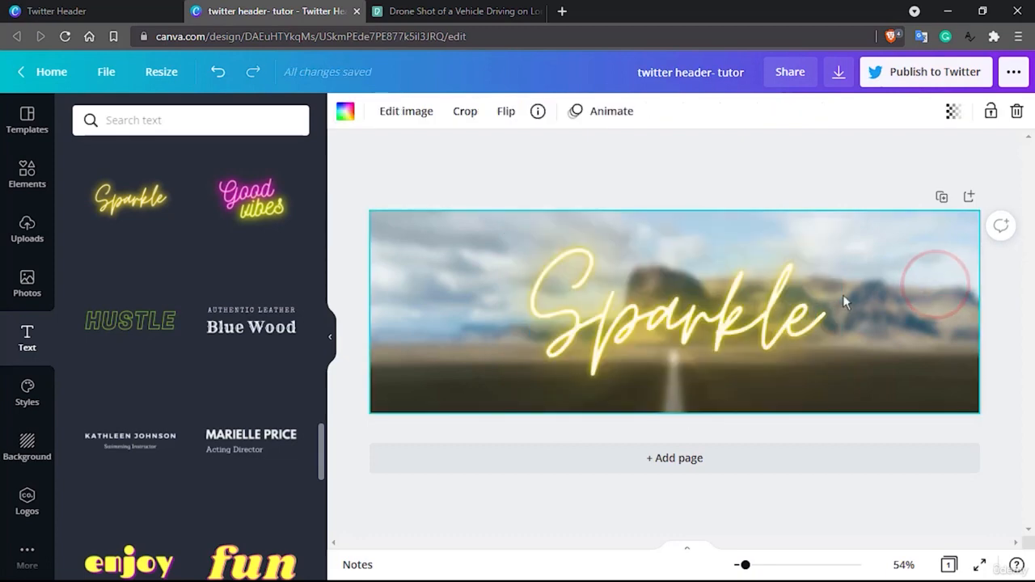
left_click(646, 317)
double_click(645, 316)
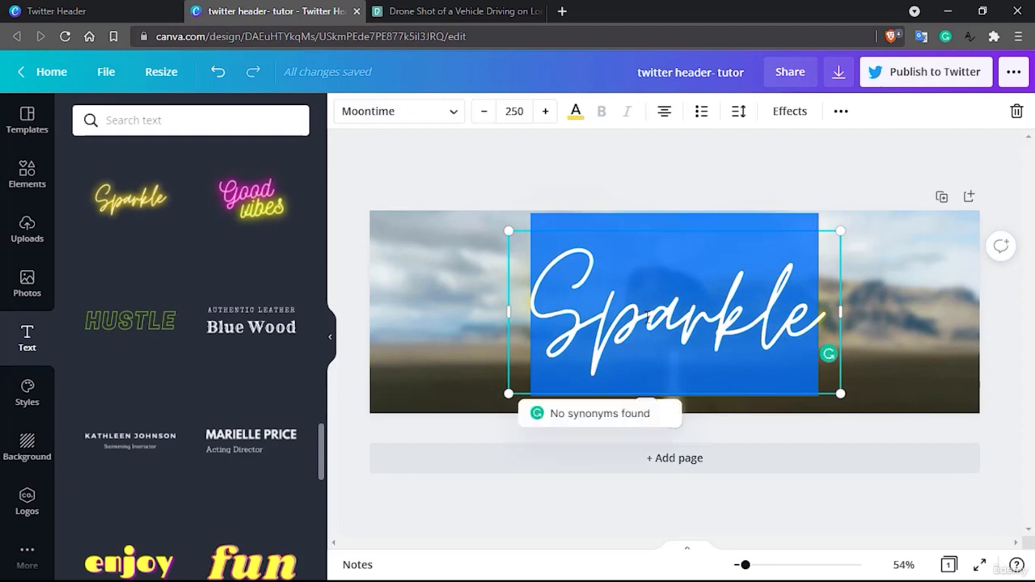
type("Be the")
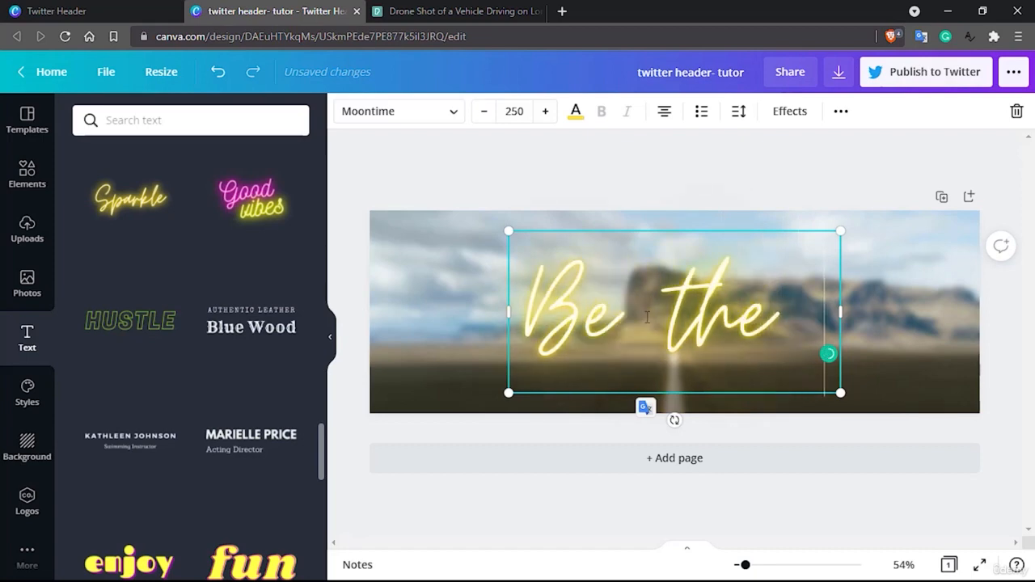
type(" exception")
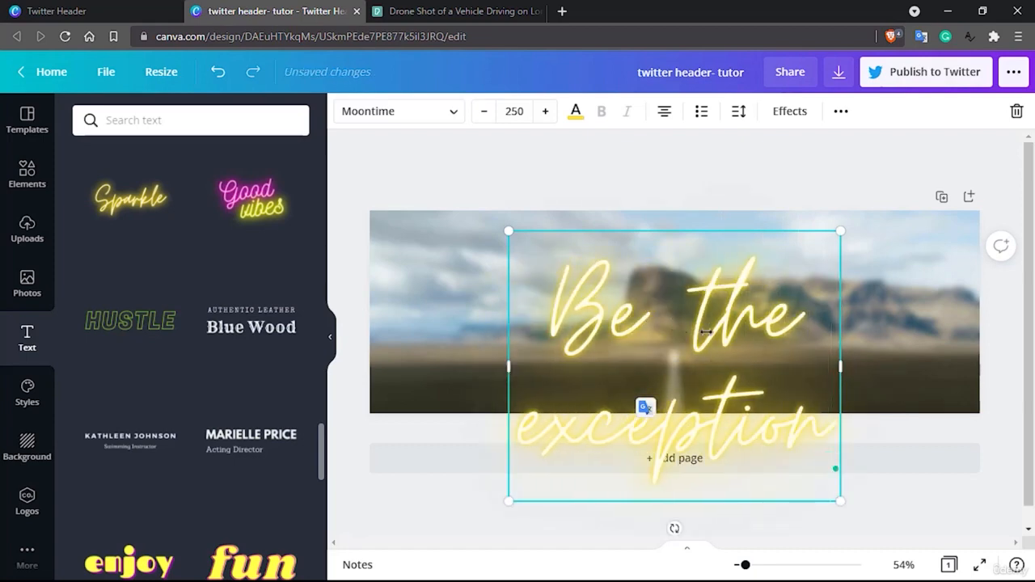
Widen the title's text box to nearly the full header width and reduce its font size until the phrase fits on one line
left_click_drag(841, 366, 973, 367)
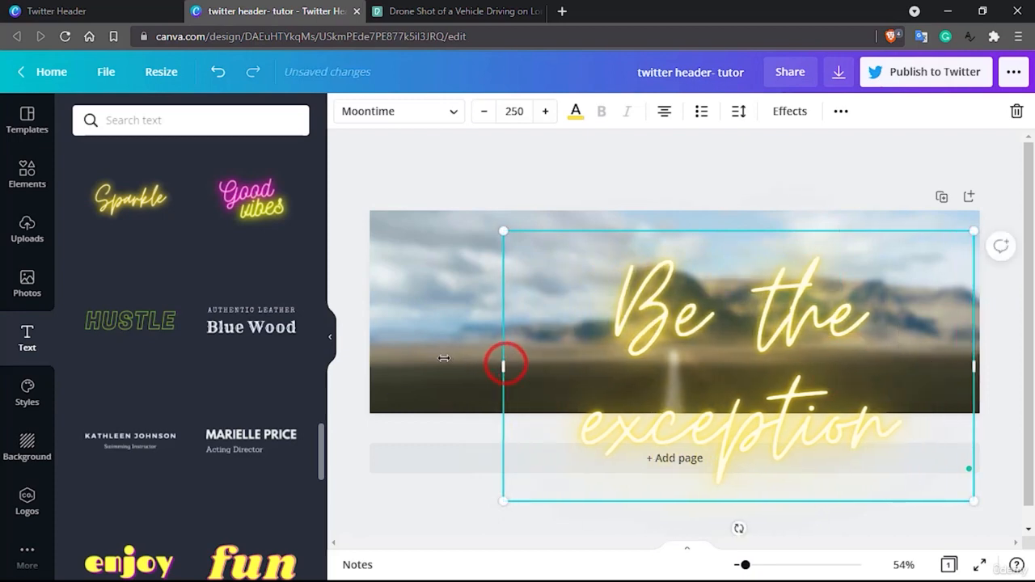
left_click_drag(505, 365, 368, 354)
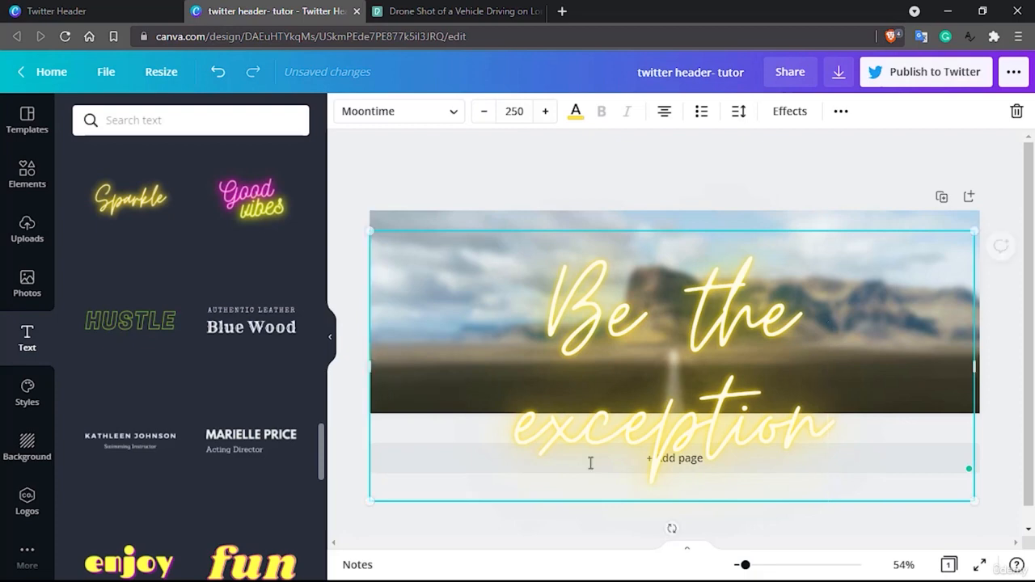
double_click(658, 307)
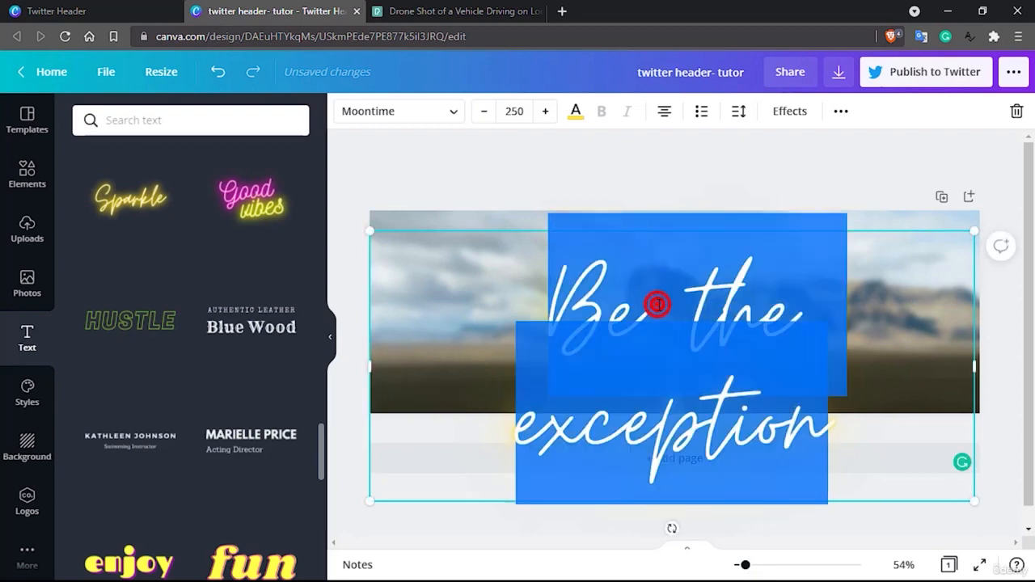
left_click(479, 113)
left_click(479, 113)
left_click(479, 113)
left_click(479, 113)
left_click(481, 113)
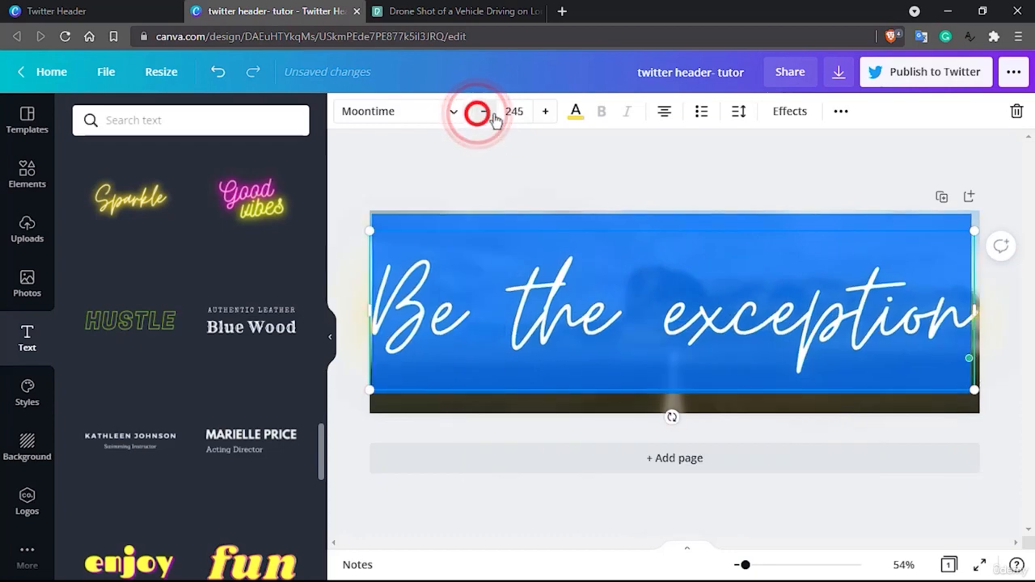
Set the title's font size to 200
left_click(514, 113)
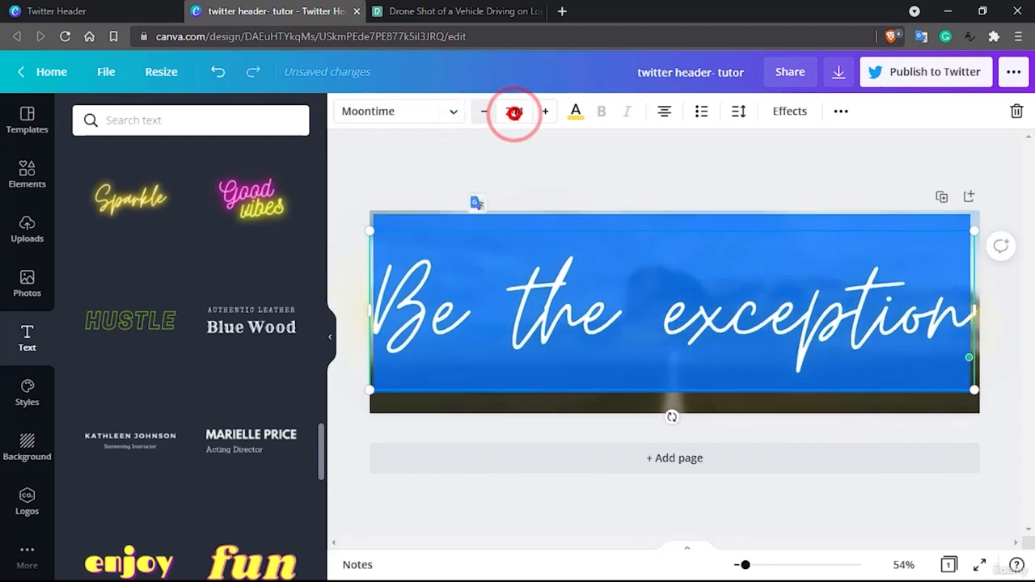
key("BackSpace")
type("200")
key("Return")
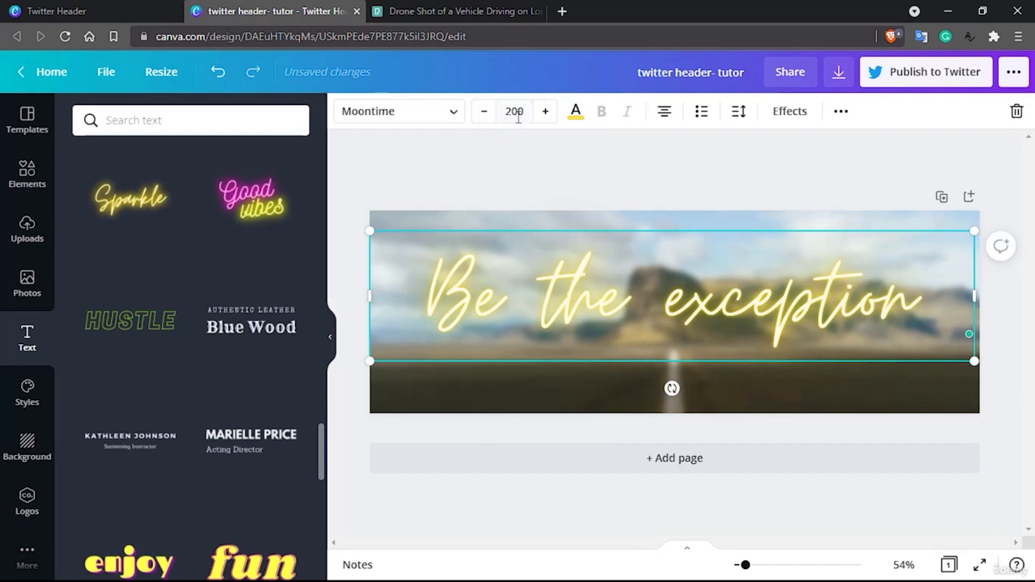
Set the title's font size to 180 and move the text to the centre of the header
left_click(514, 114)
key("BackSpace")
type("180")
key("Return")
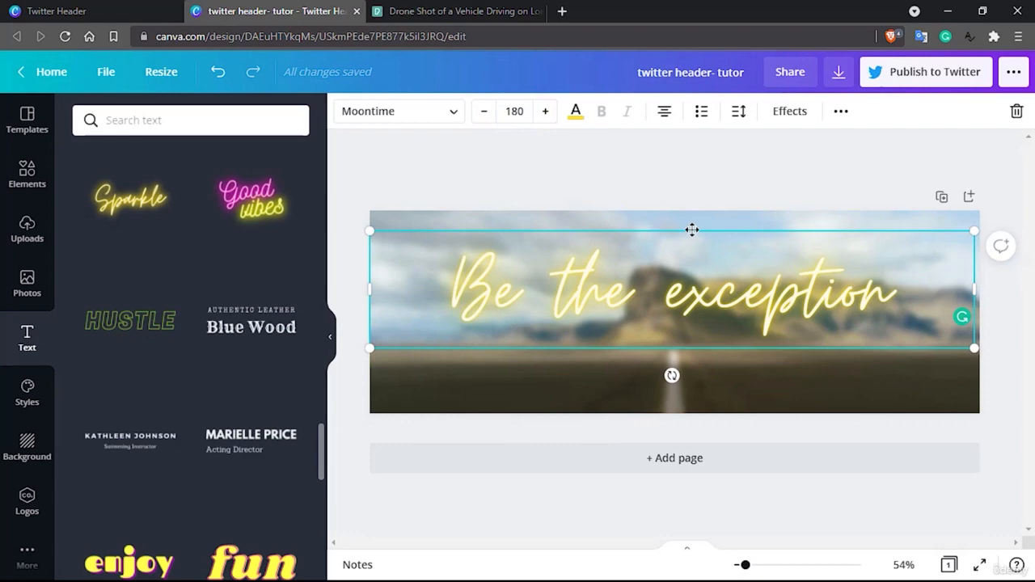
mouse_move(692, 243)
left_mouse_down()
mouse_move(684, 245)
mouse_move(690, 233)
mouse_move(693, 251)
left_mouse_up()
left_click(793, 235)
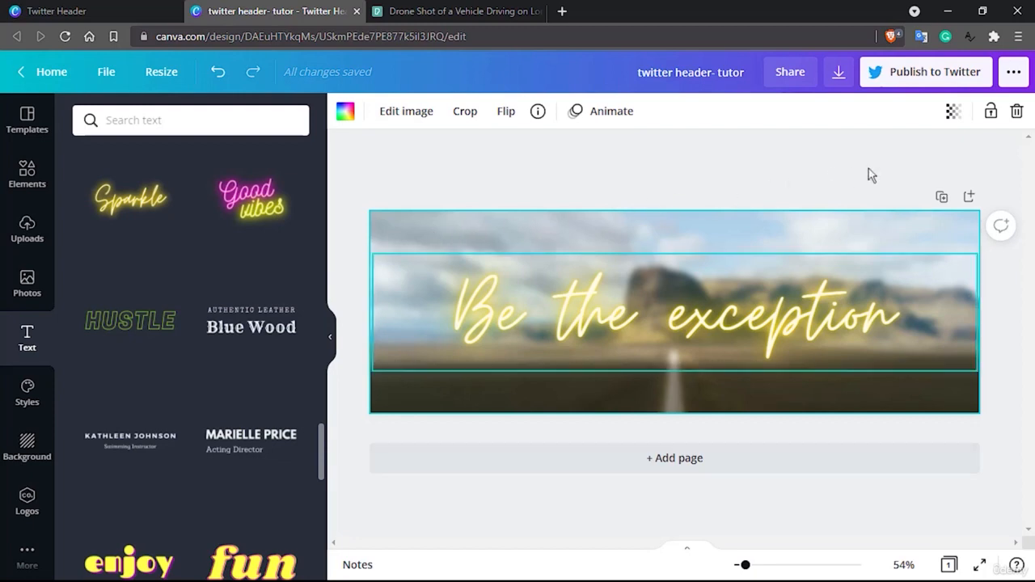
Replace the title wording with "YES YOU CAN!"
double_click(671, 322)
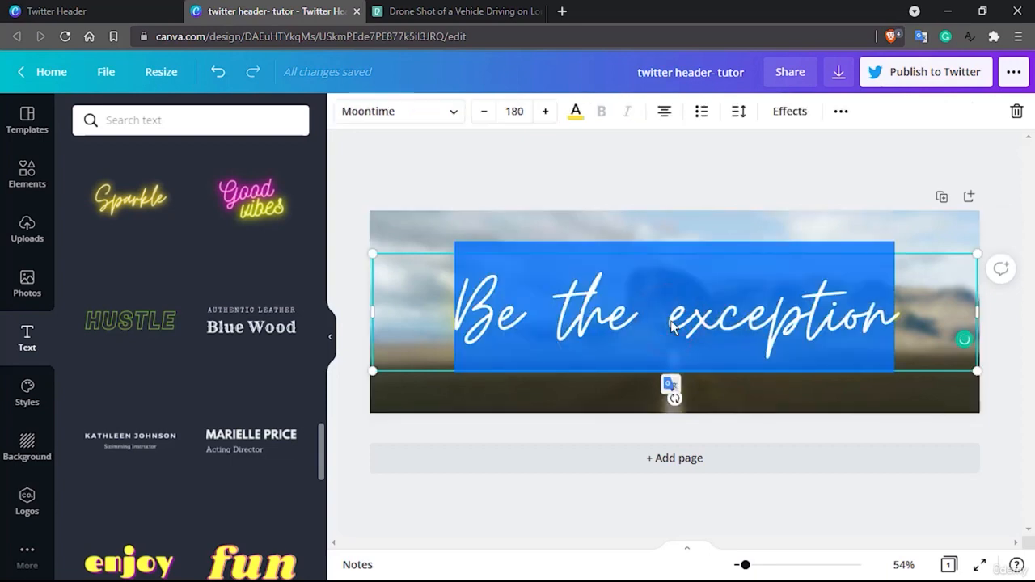
type("YES Y")
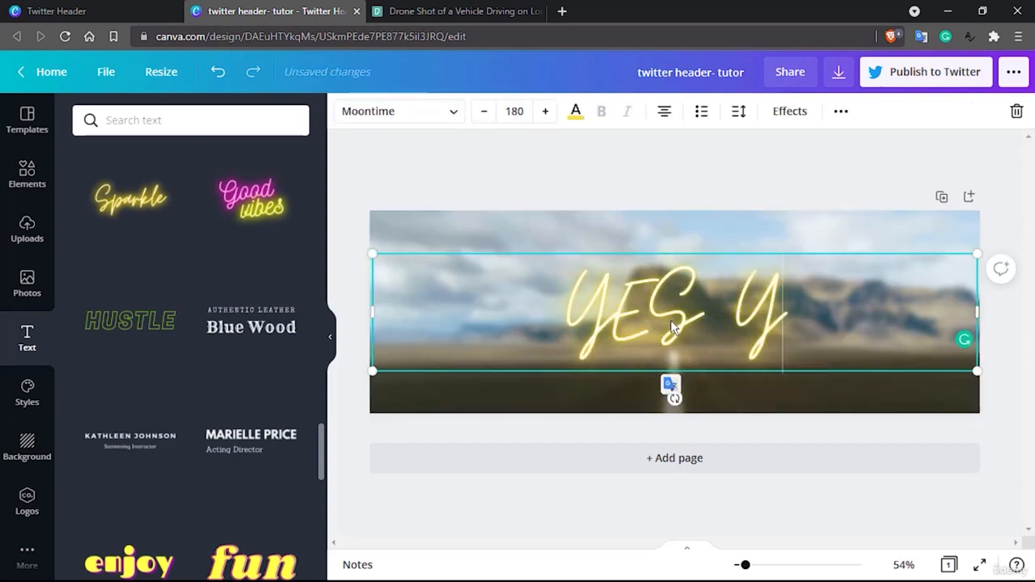
type("OU CAN!")
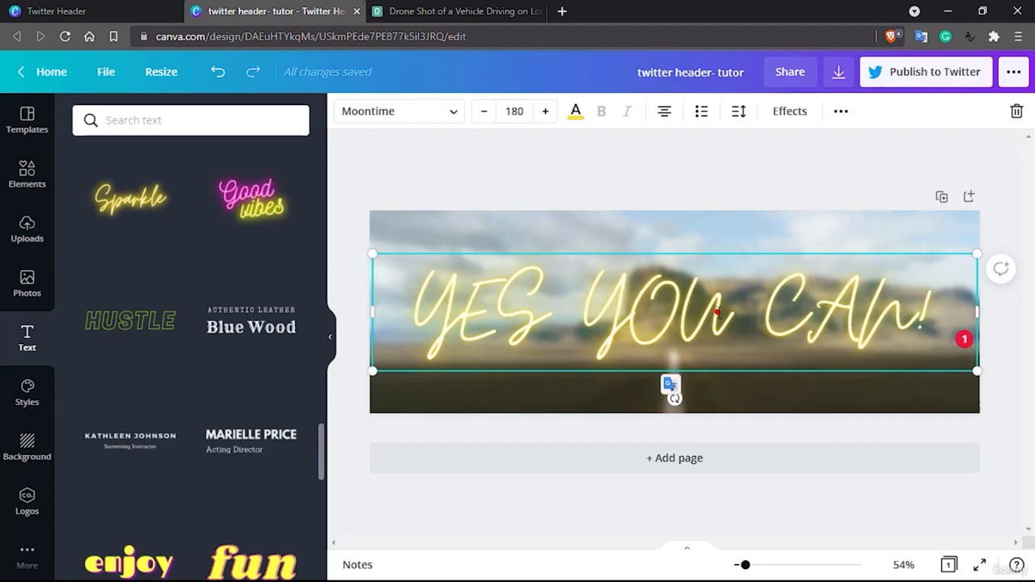
Replace the title wording with "NOW or NEVER"
triple_click(716, 312)
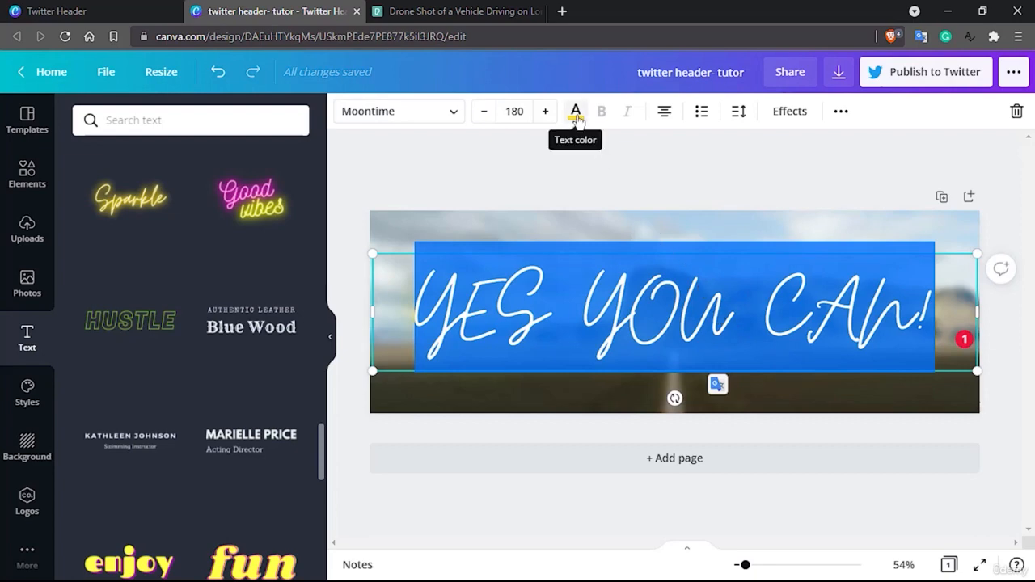
type("NOW")
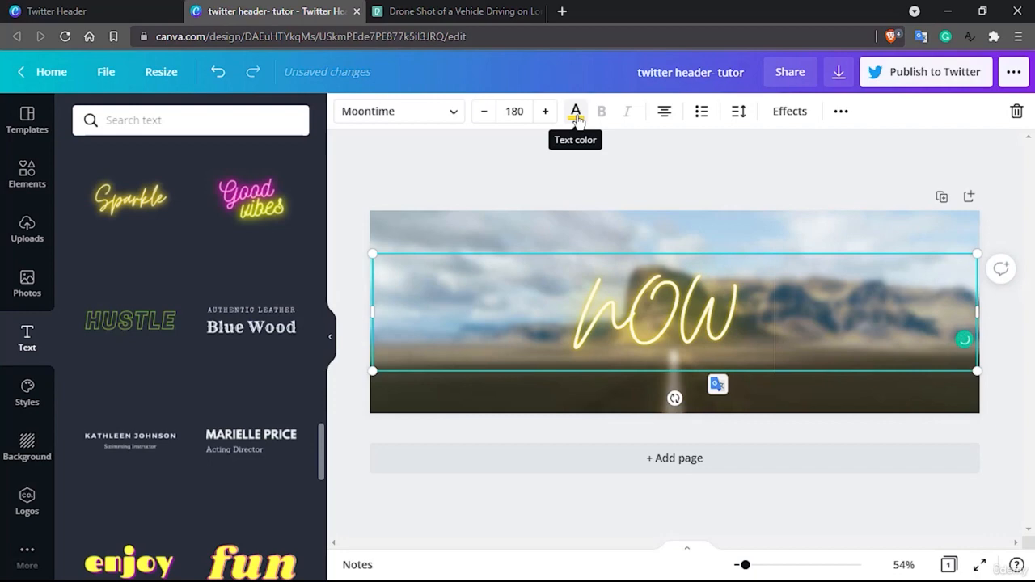
type(" or NEVER")
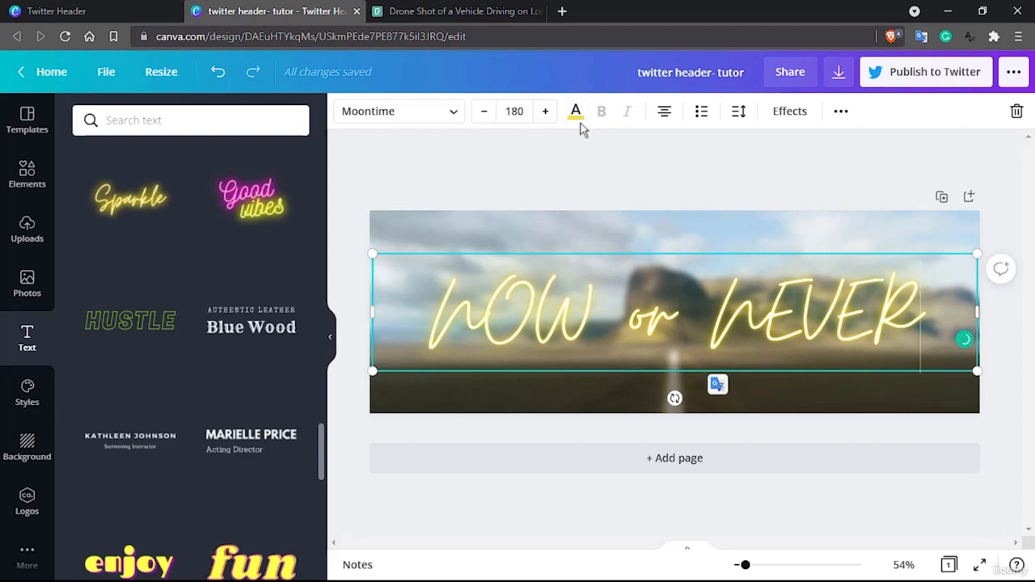
Try "Conquer from within" as the title wording
triple_click(672, 318)
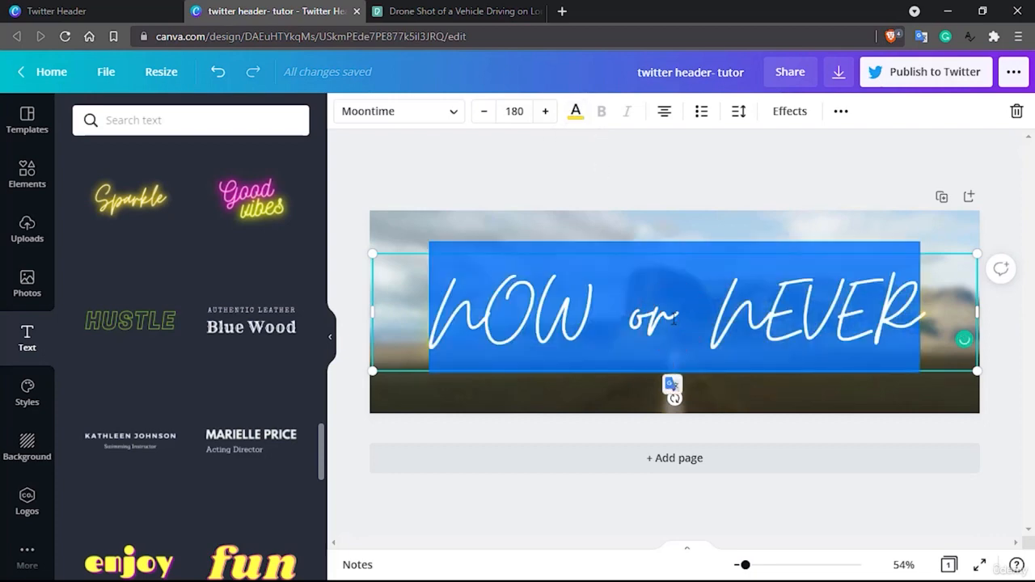
type("Conqu")
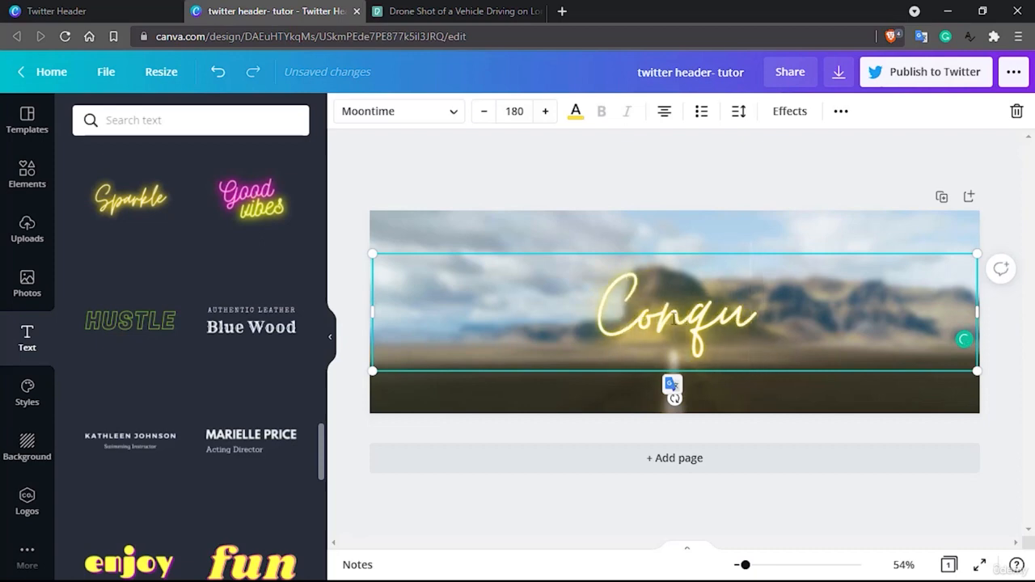
type("er")
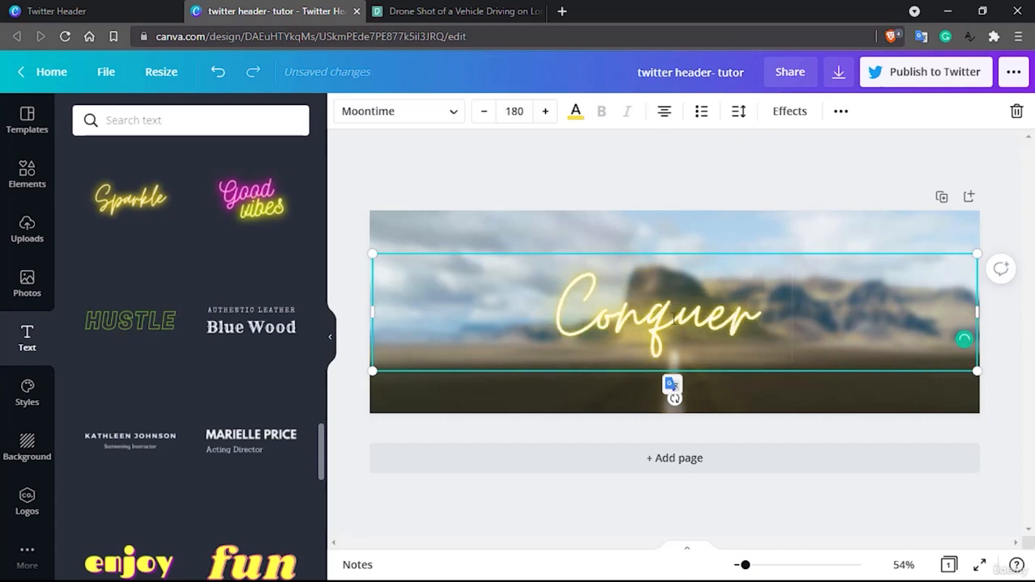
type(" from within")
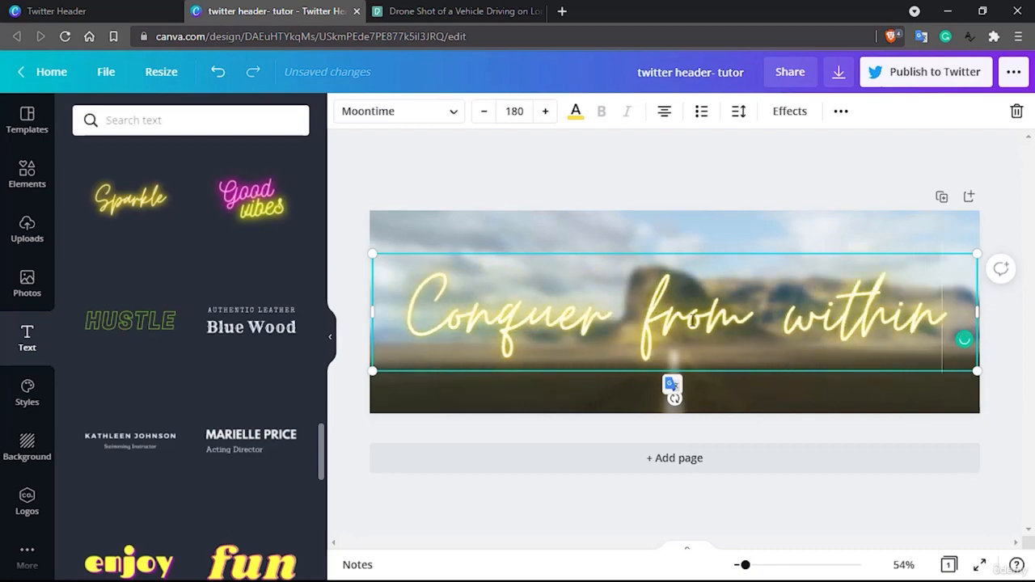
Undo the "Conquer from within" wording to bring back "NOW or NEVER", and deselect the title
key("ctrl+z")
key("ctrl+z")
key("ctrl+z")
key("ctrl+z")
key("ctrl+z")
key("ctrl+z")
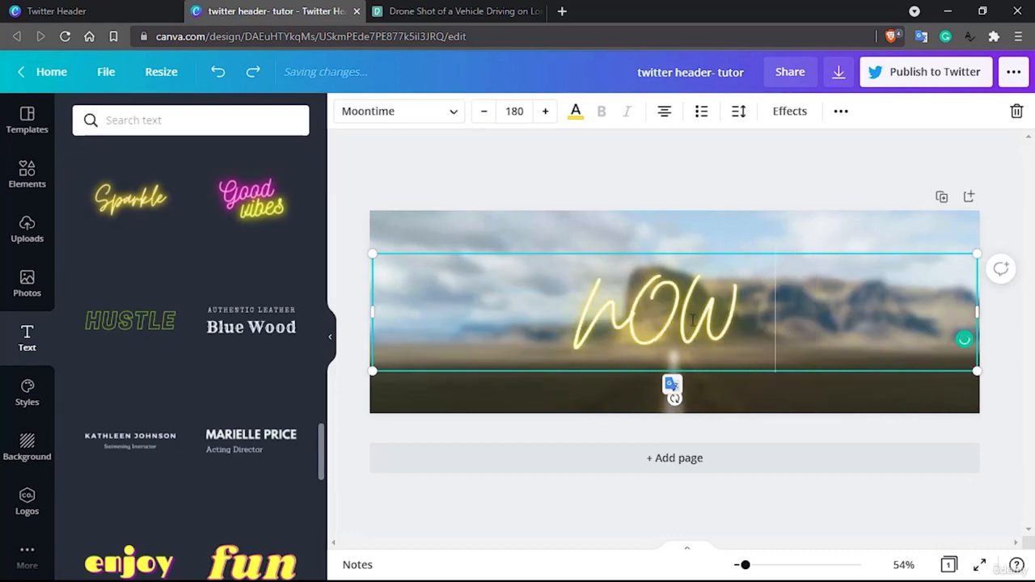
key("ctrl+y")
key("ctrl+y")
key("ctrl+y")
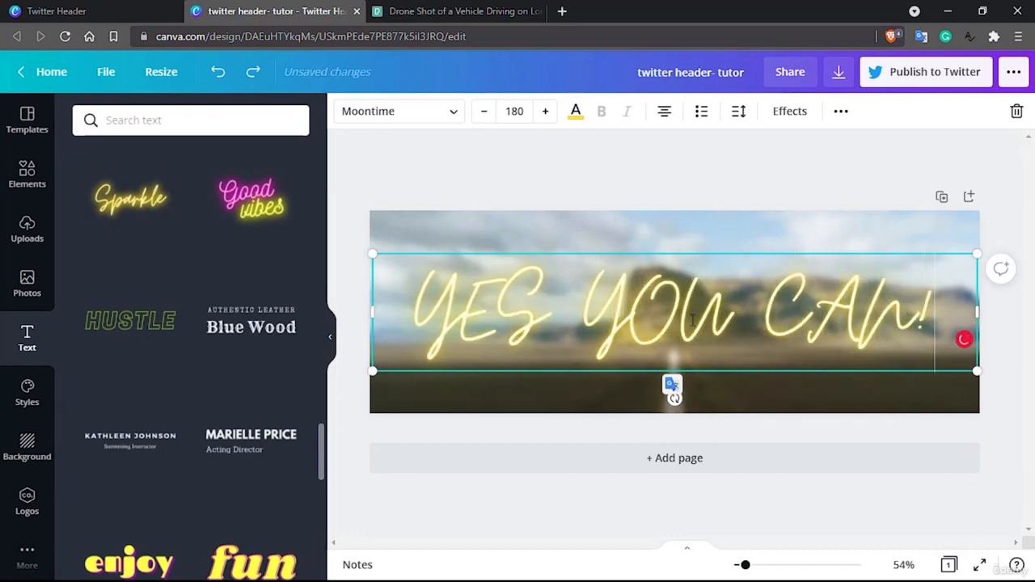
left_click(775, 179)
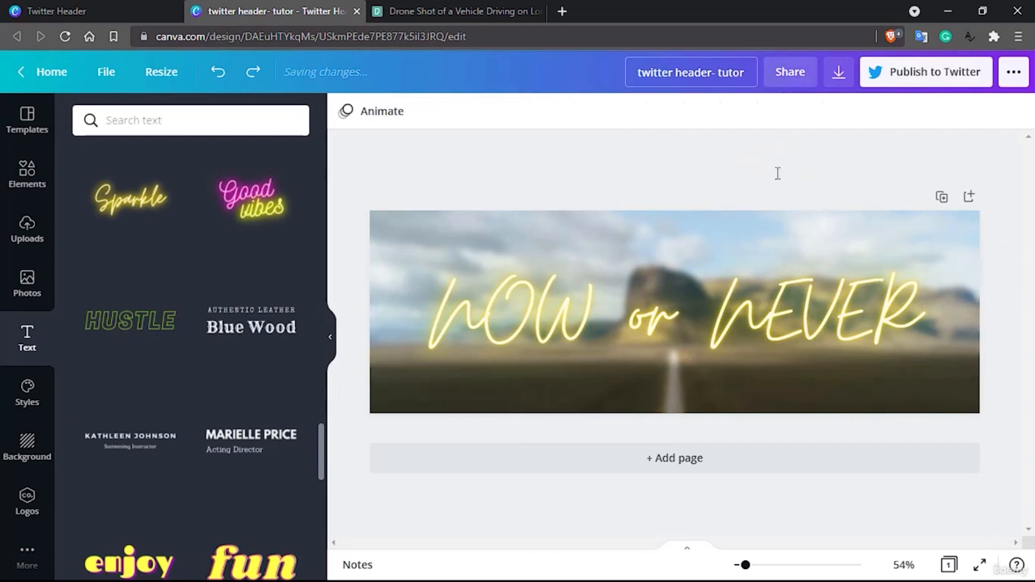
Create a second blank Twitter Header design from the Twitter Header page and bring it to the front
left_click(103, 8)
left_click(274, 218)
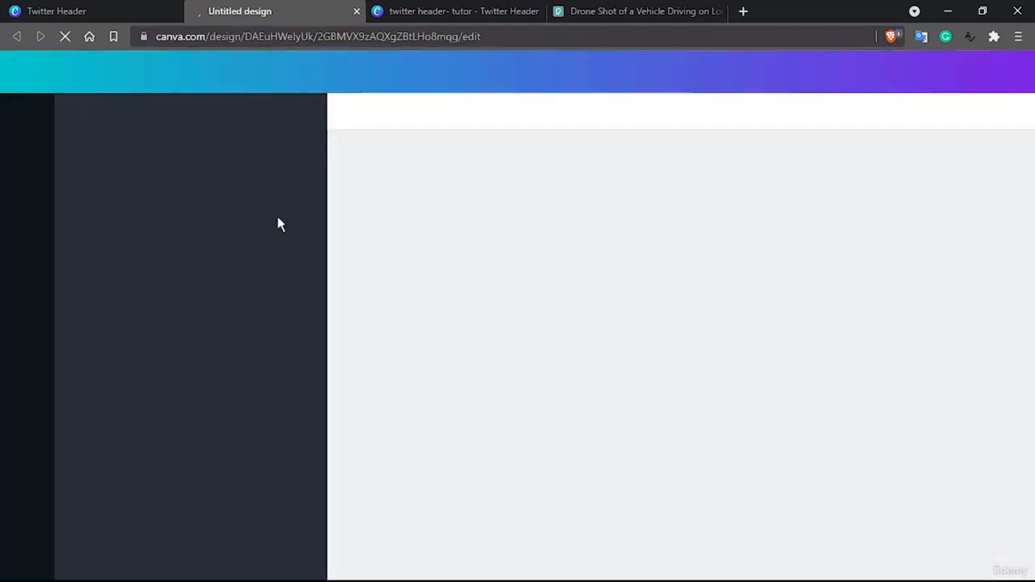
left_click(457, 10)
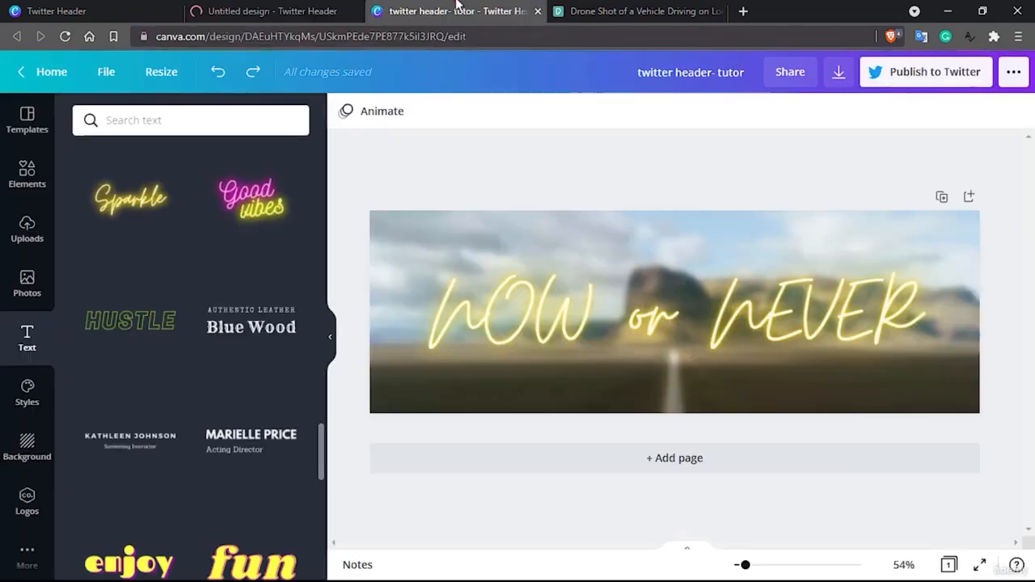
left_click(260, 8)
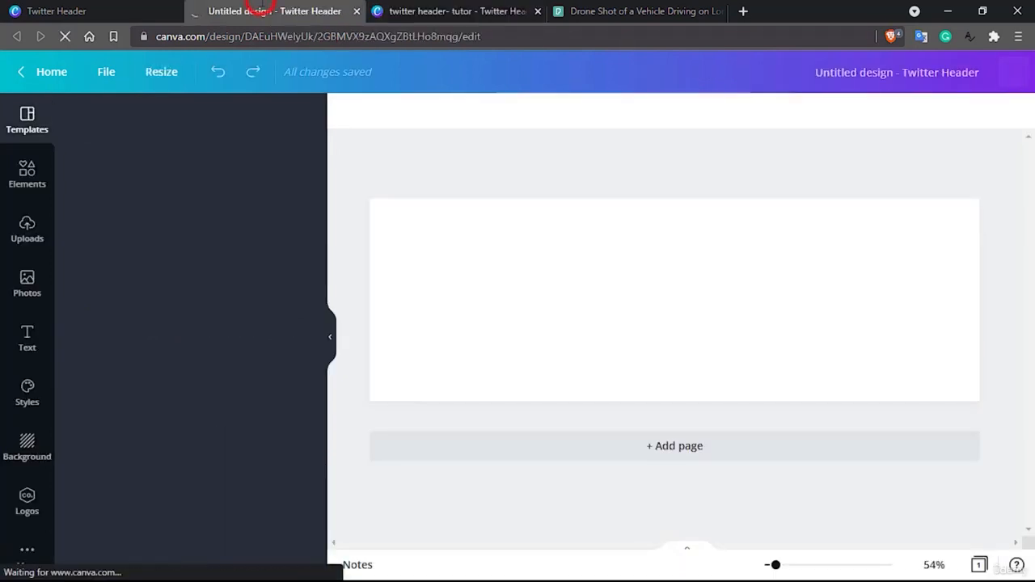
Name the new design "twitter header- tutor 2"
left_click(799, 69)
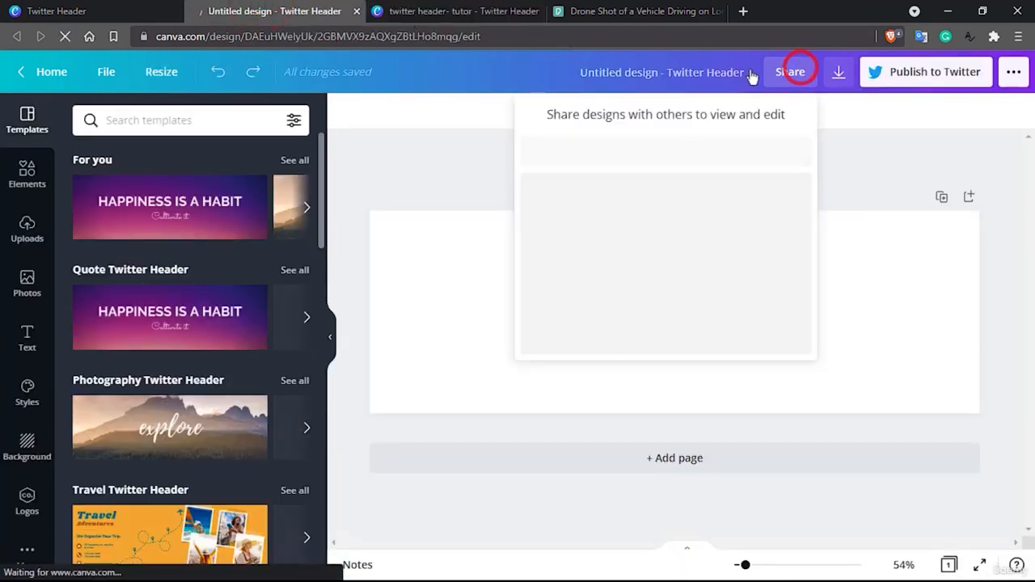
left_click(684, 75)
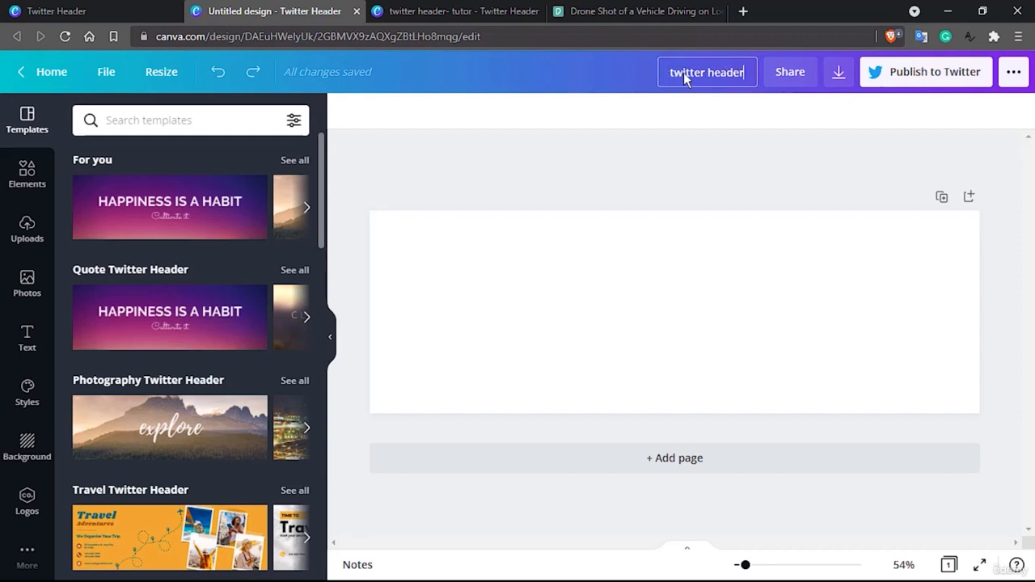
type("twitter header- tu")
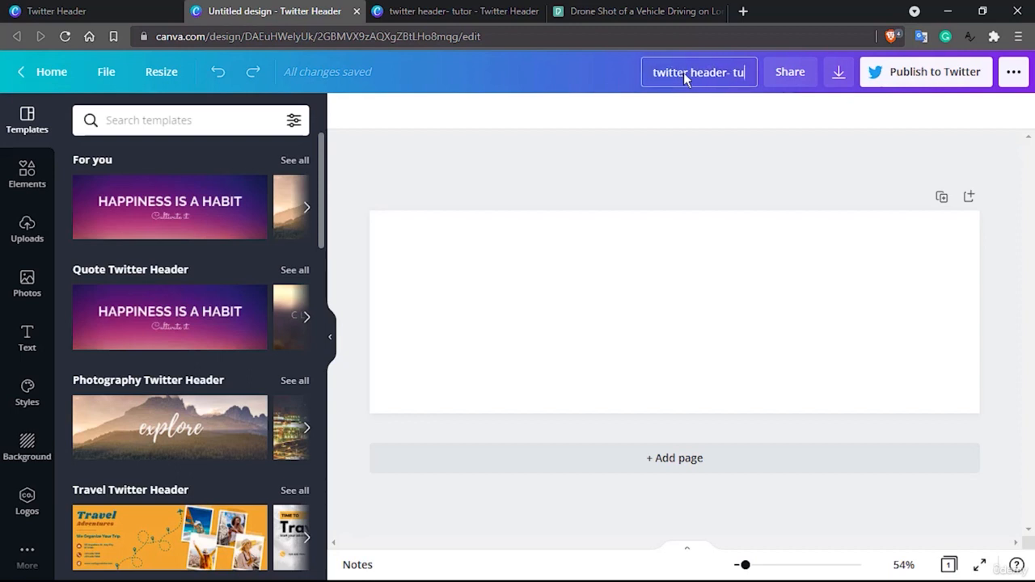
type("tor 2")
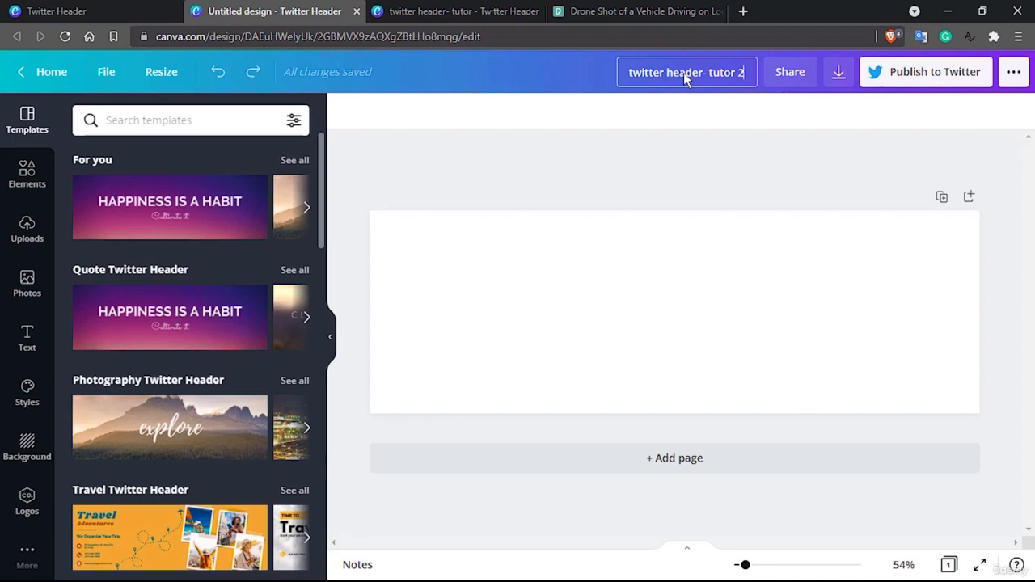
key("Return")
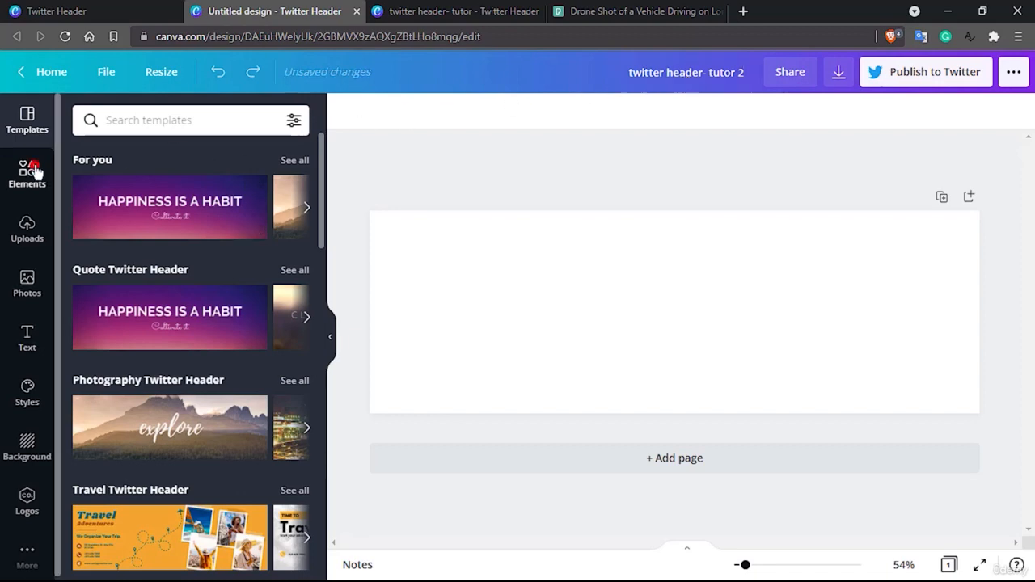
Find the Frames category among the design elements and open its full collection
left_click(32, 170)
scroll(160, 328, "down", 1)
scroll(160, 332, "down", 3)
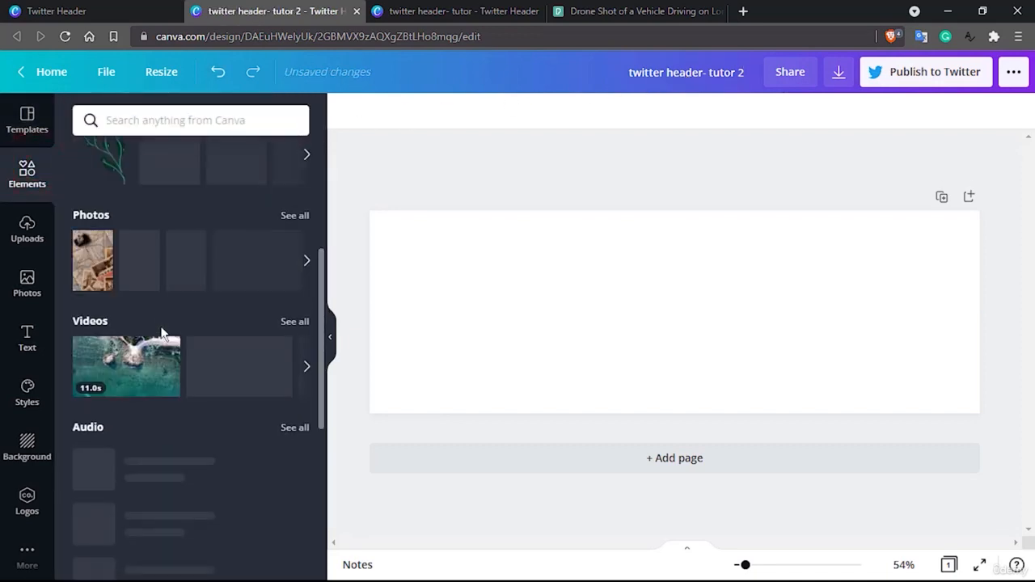
scroll(160, 331, "up", 2)
scroll(161, 333, "down", 5)
scroll(162, 333, "down", 2)
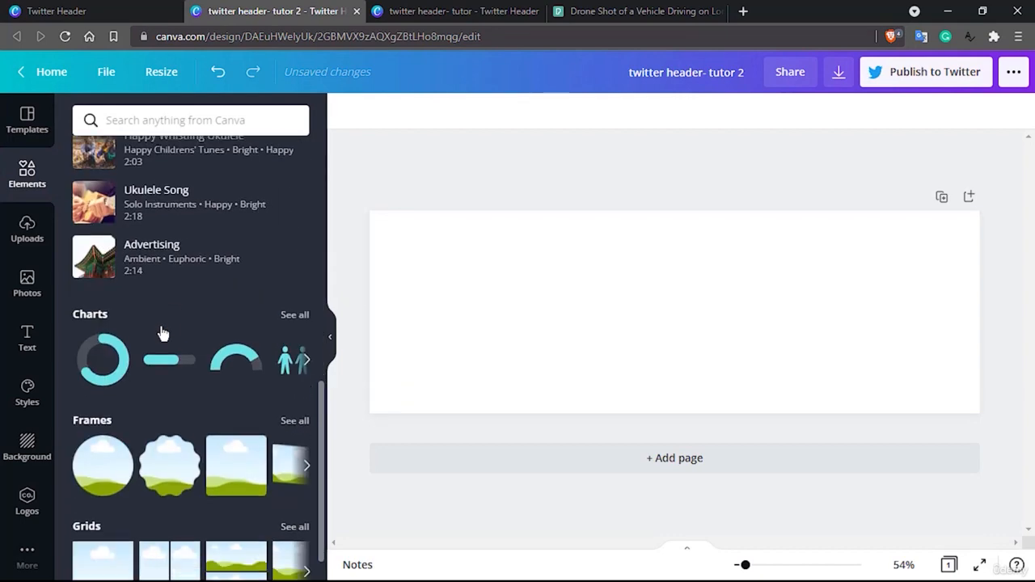
left_click(291, 379)
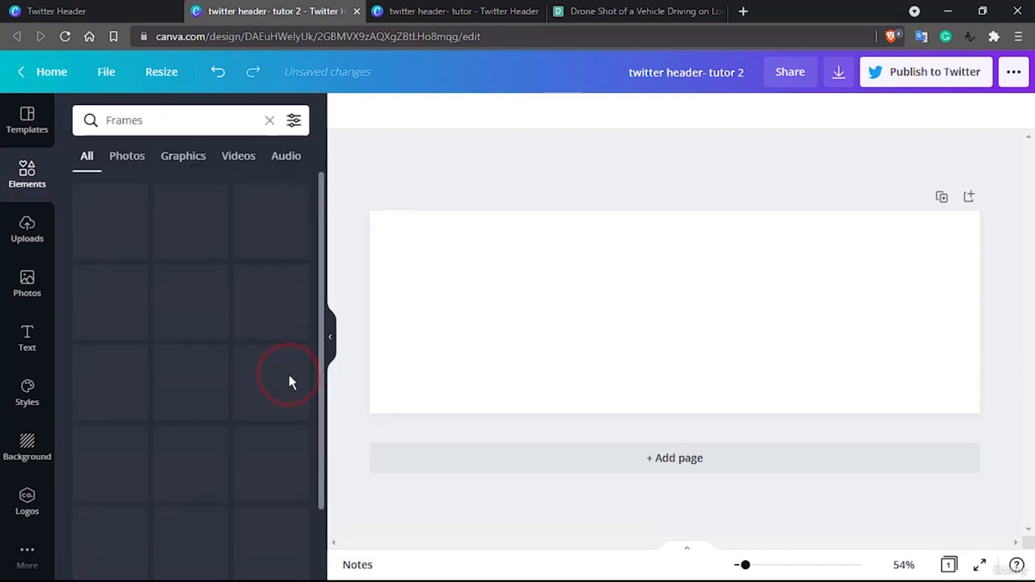
Browse the Frames collection, examining the available frame shapes for one that suits the blank Twitter header
scroll(194, 382, "down", 6)
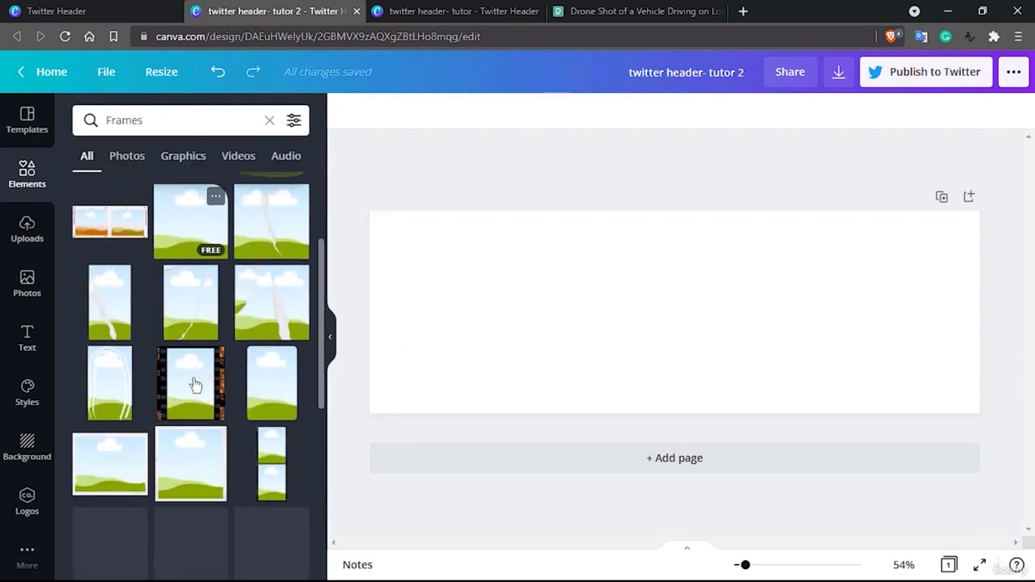
scroll(194, 380, "down", 5)
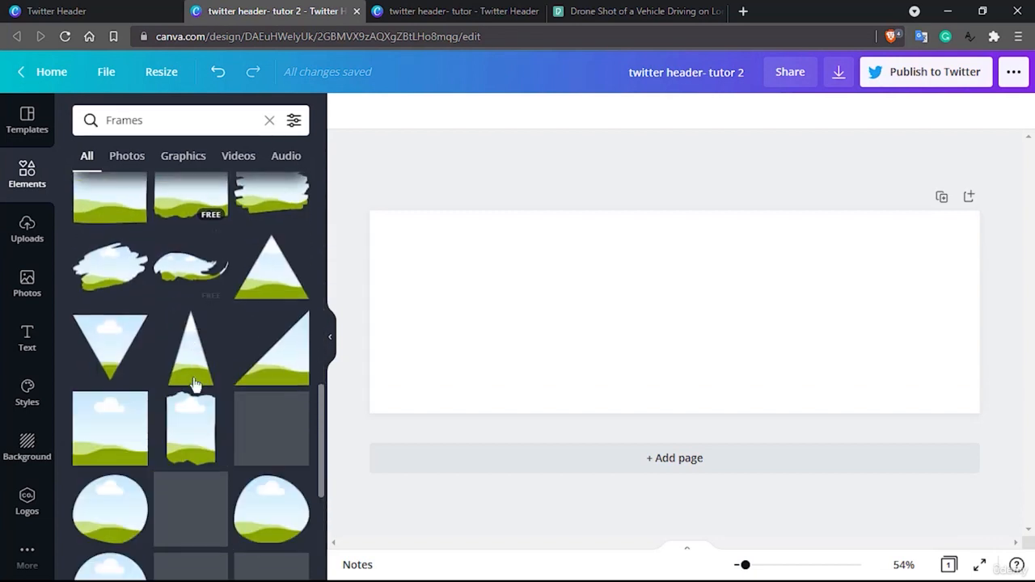
scroll(242, 390, "down", 6)
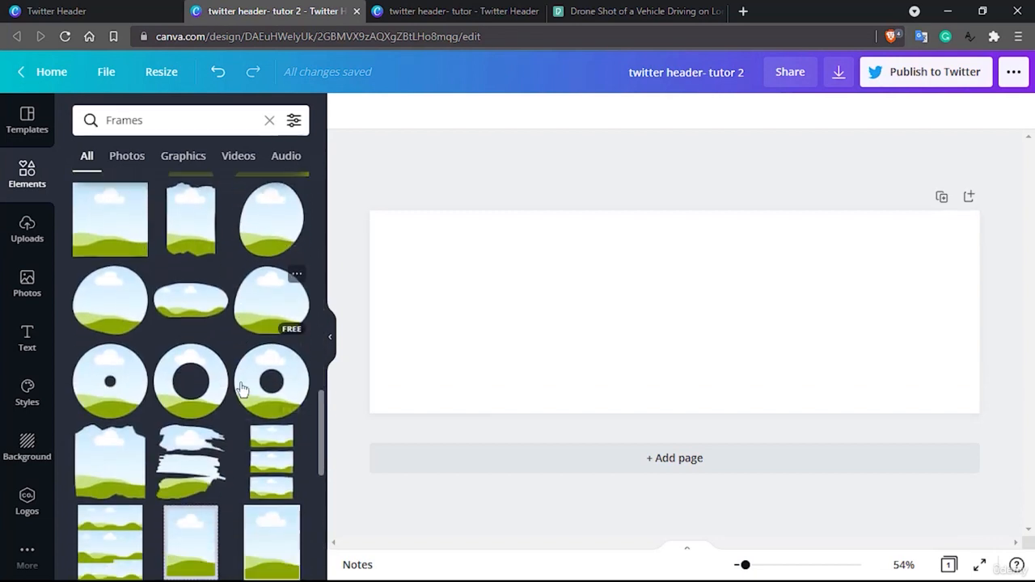
scroll(241, 388, "down", 7)
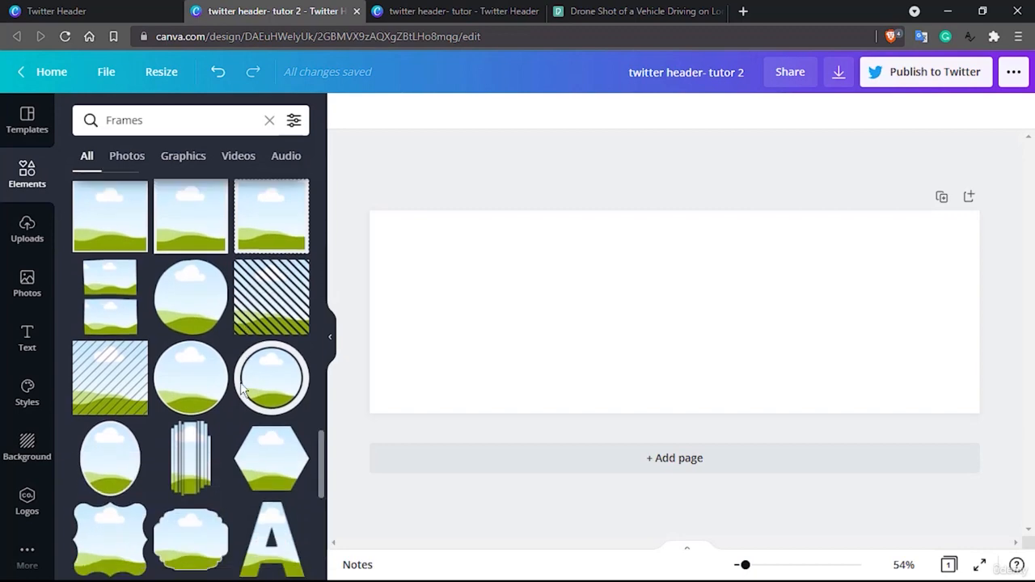
scroll(241, 389, "down", 8)
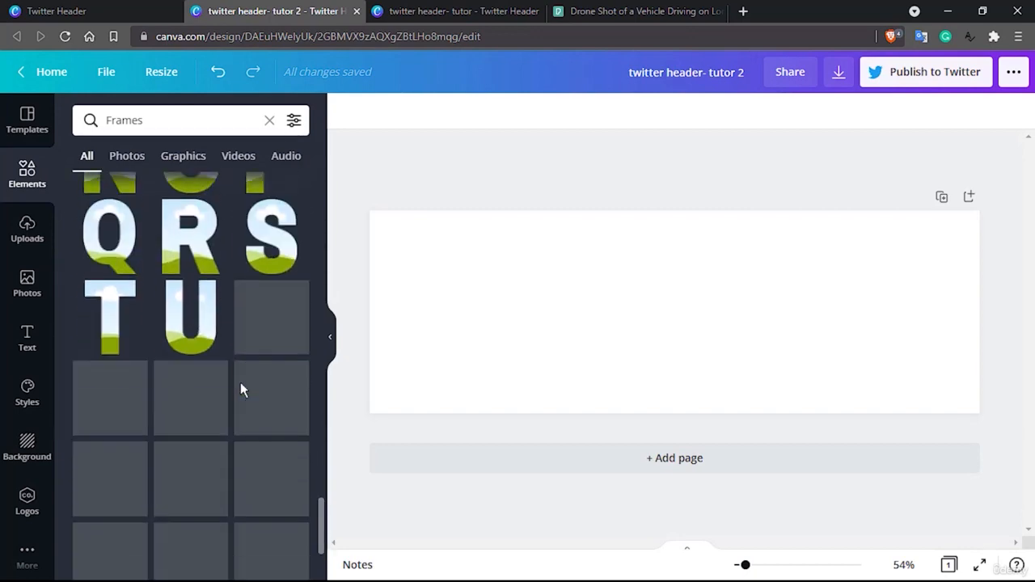
scroll(240, 389, "down", 5)
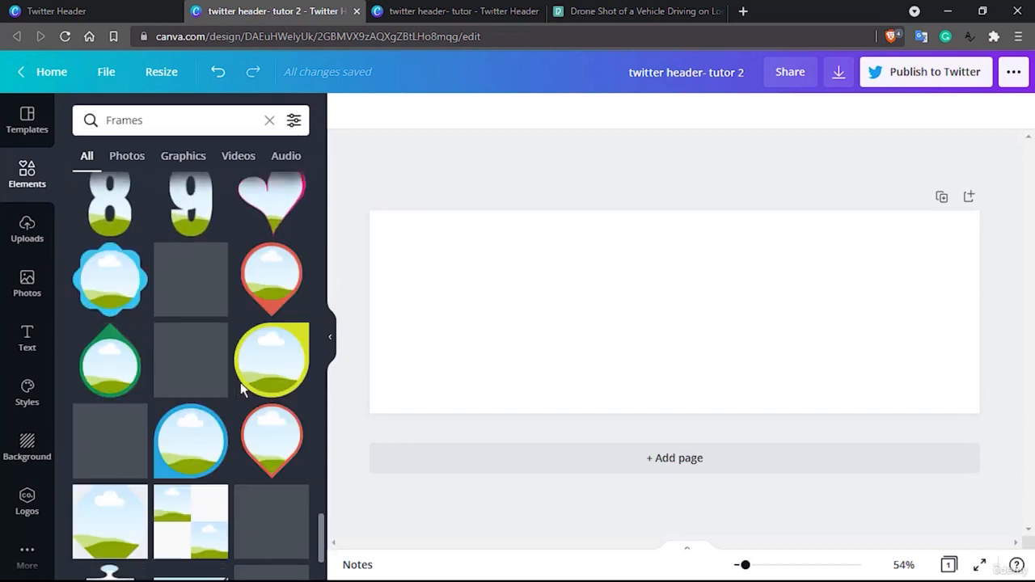
scroll(241, 388, "down", 5)
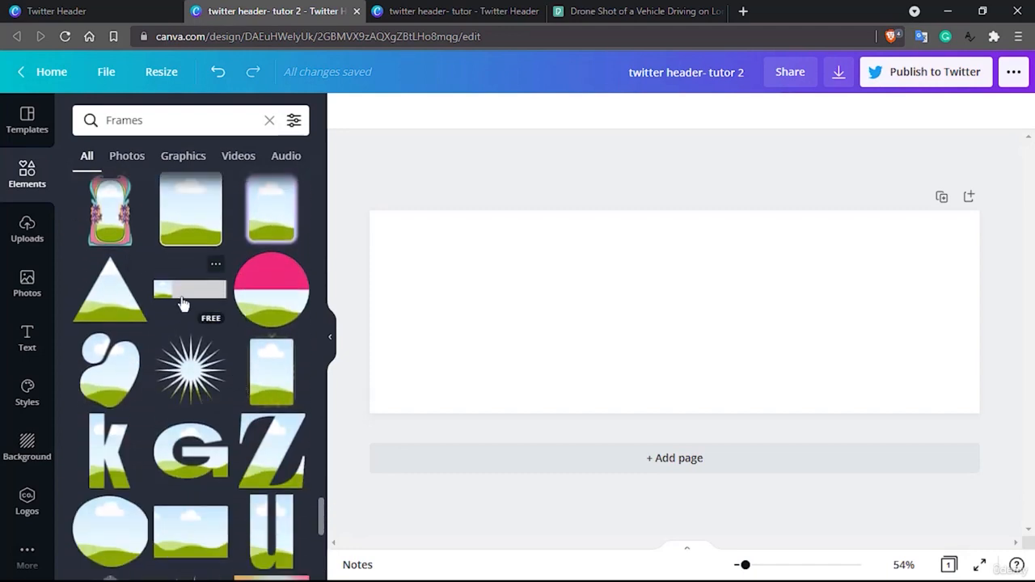
scroll(170, 380, "down", 5)
scroll(164, 390, "down", 5)
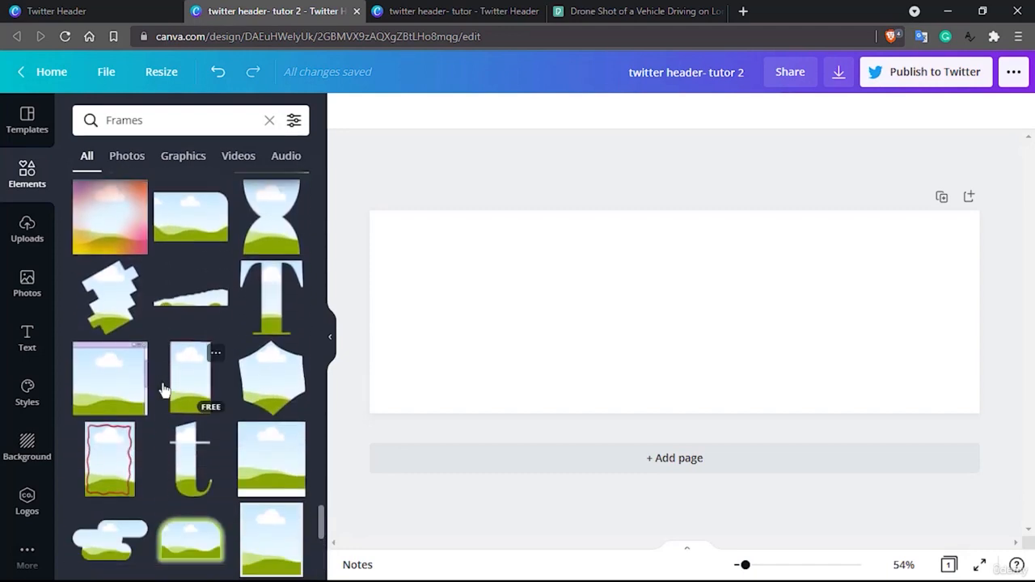
scroll(164, 391, "down", 5)
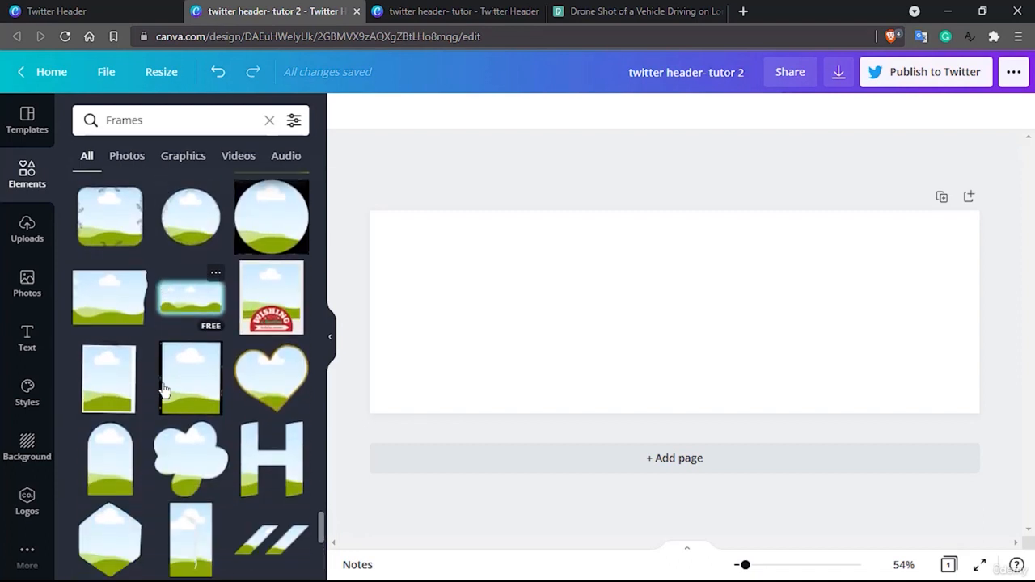
scroll(164, 391, "down", 5)
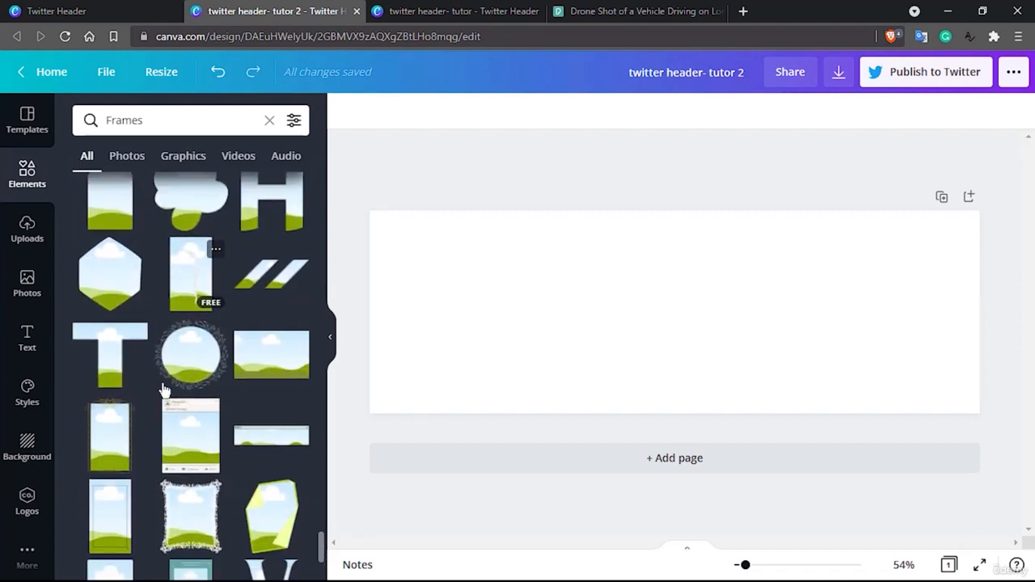
scroll(163, 390, "down", 5)
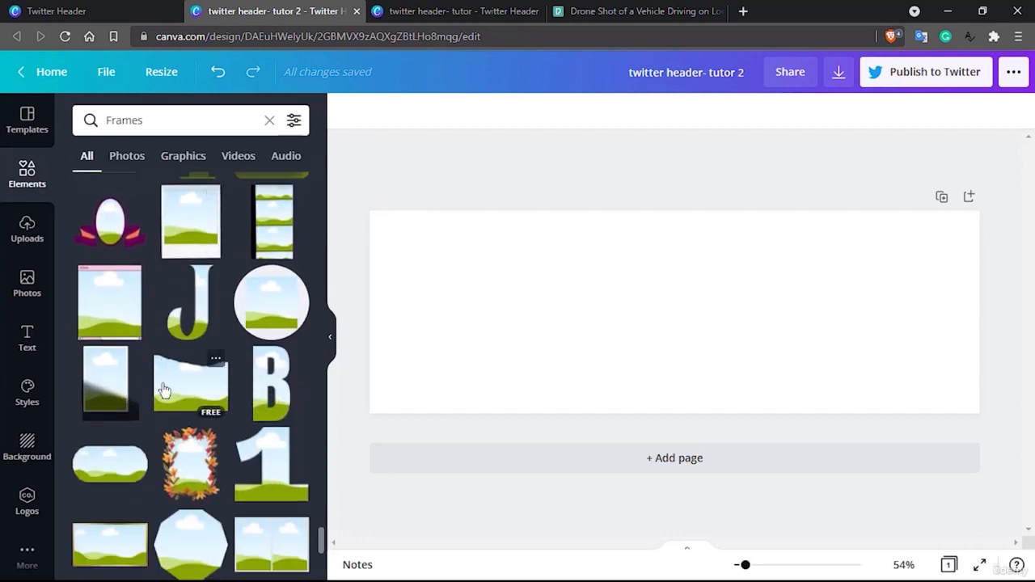
scroll(163, 390, "down", 5)
scroll(163, 390, "down", 5)
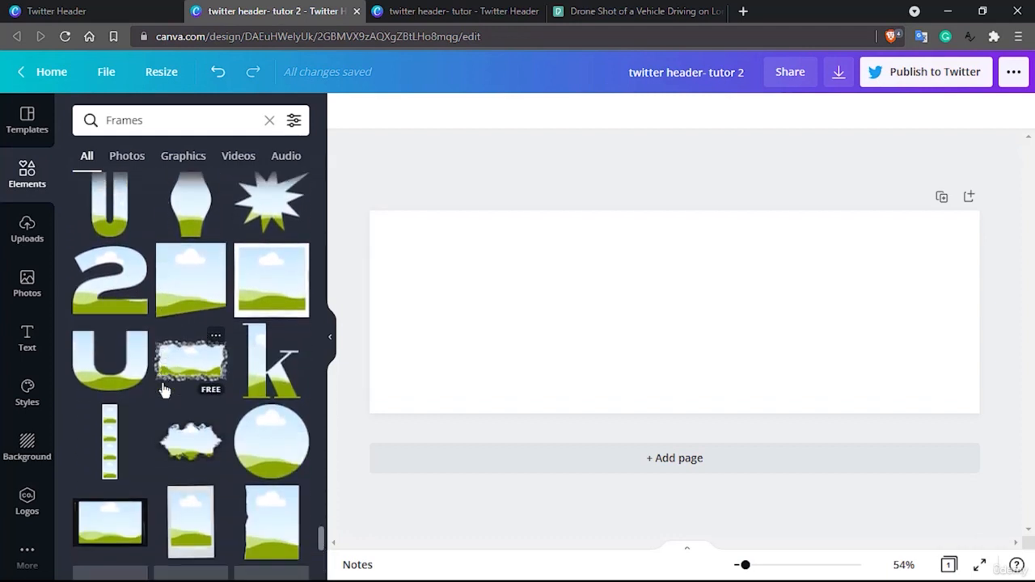
scroll(163, 391, "down", 5)
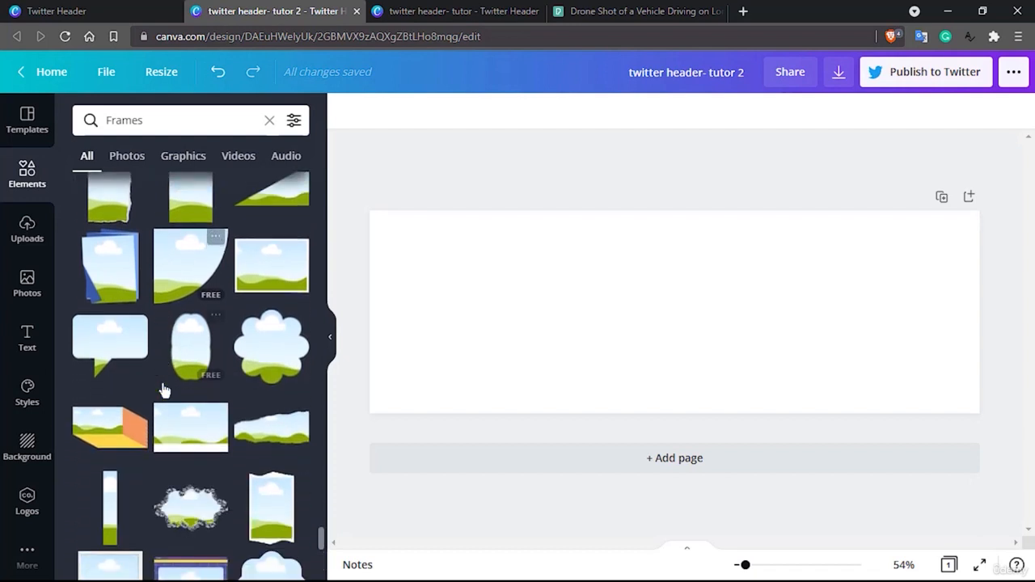
scroll(164, 391, "down", 5)
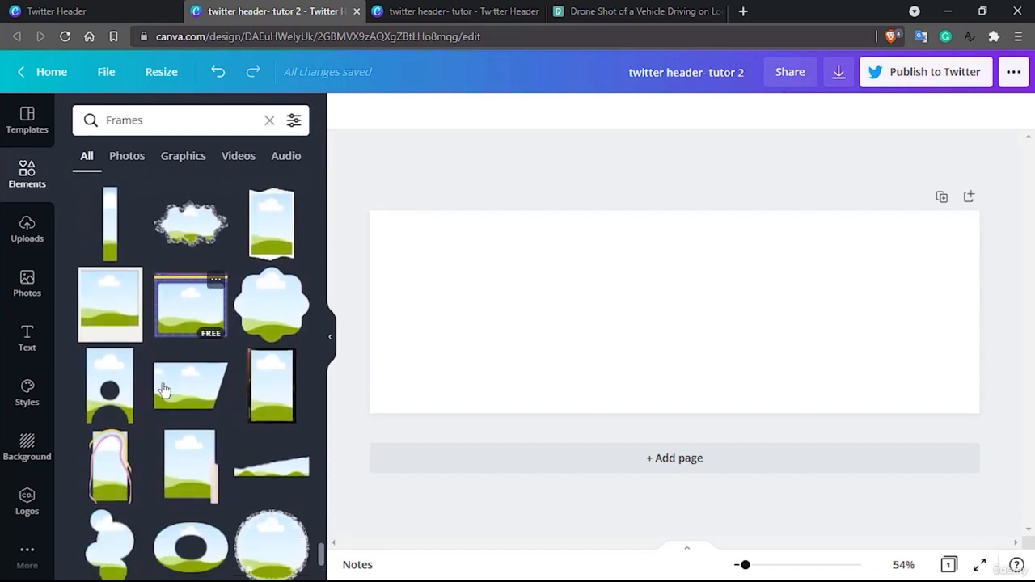
scroll(163, 390, "down", 5)
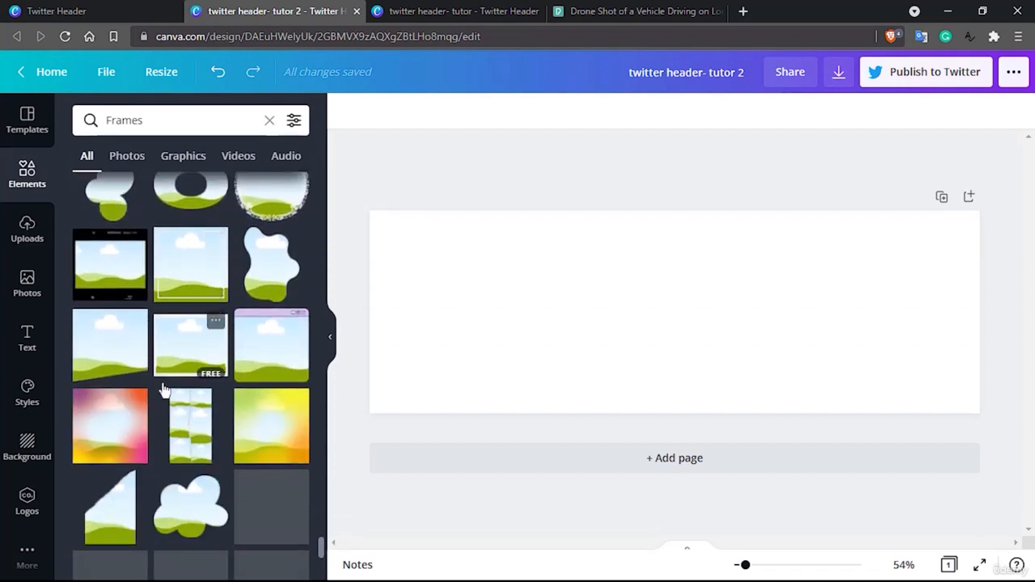
scroll(163, 391, "down", 5)
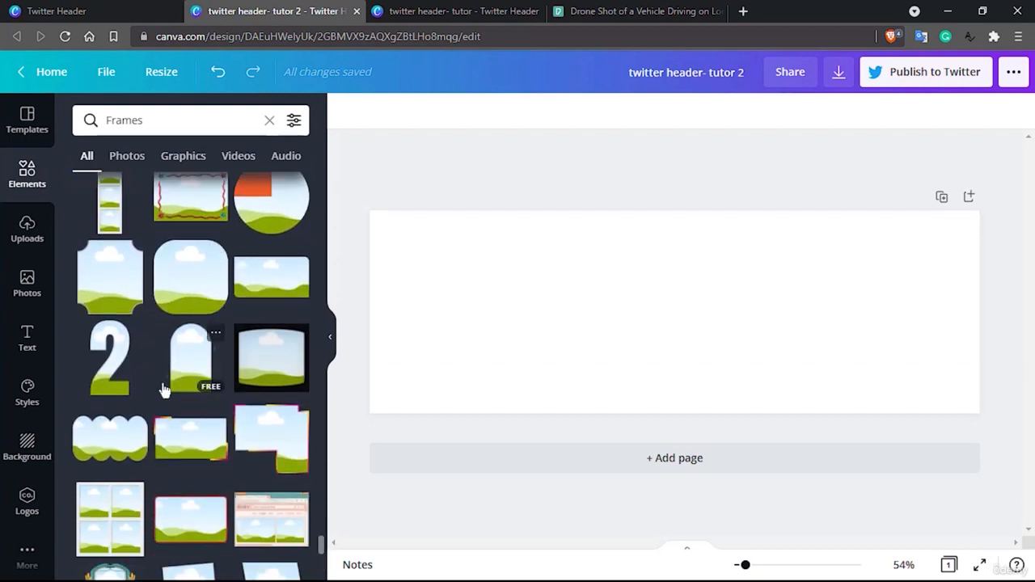
scroll(163, 390, "down", 5)
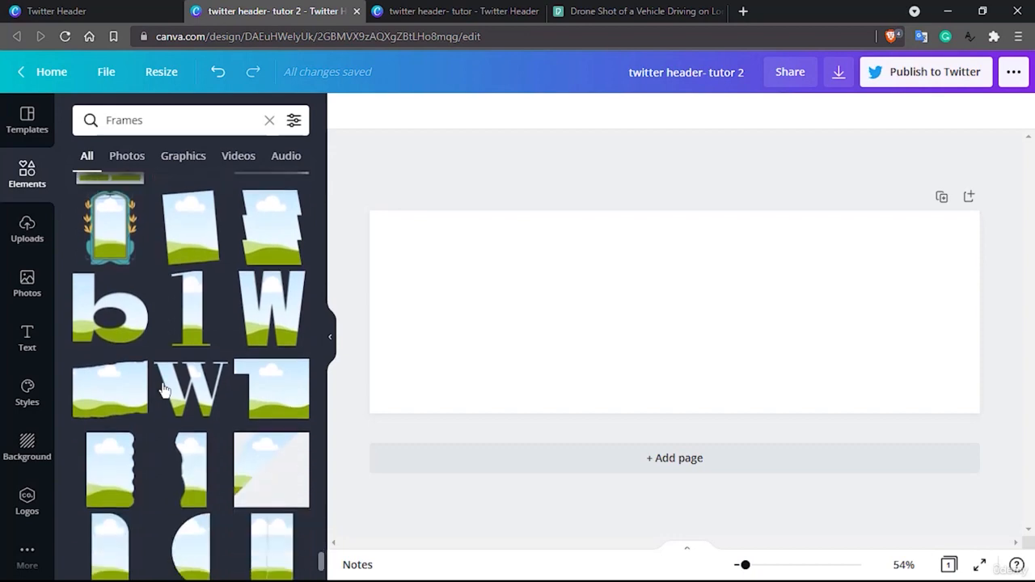
scroll(164, 391, "down", 5)
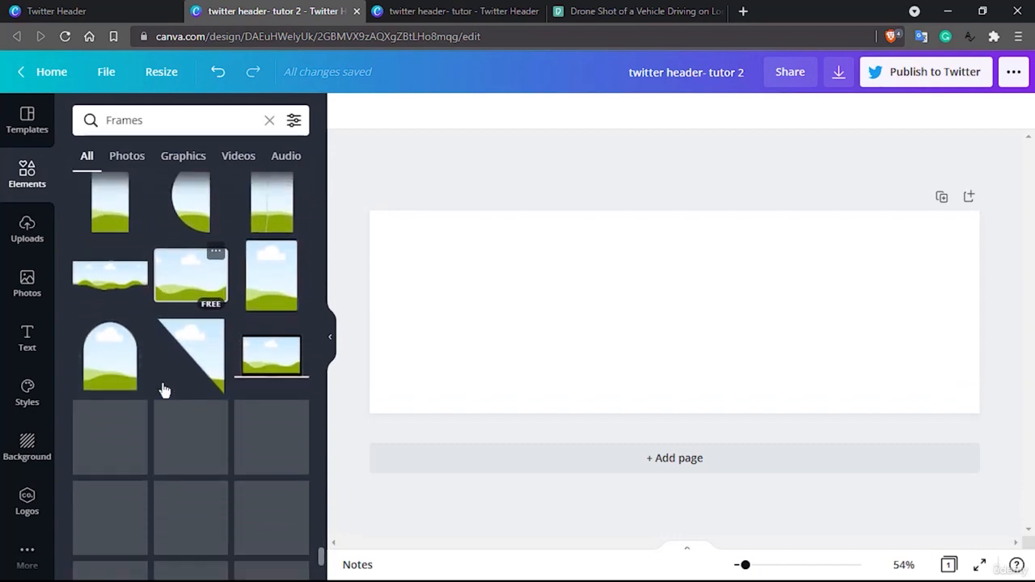
scroll(164, 390, "down", 6)
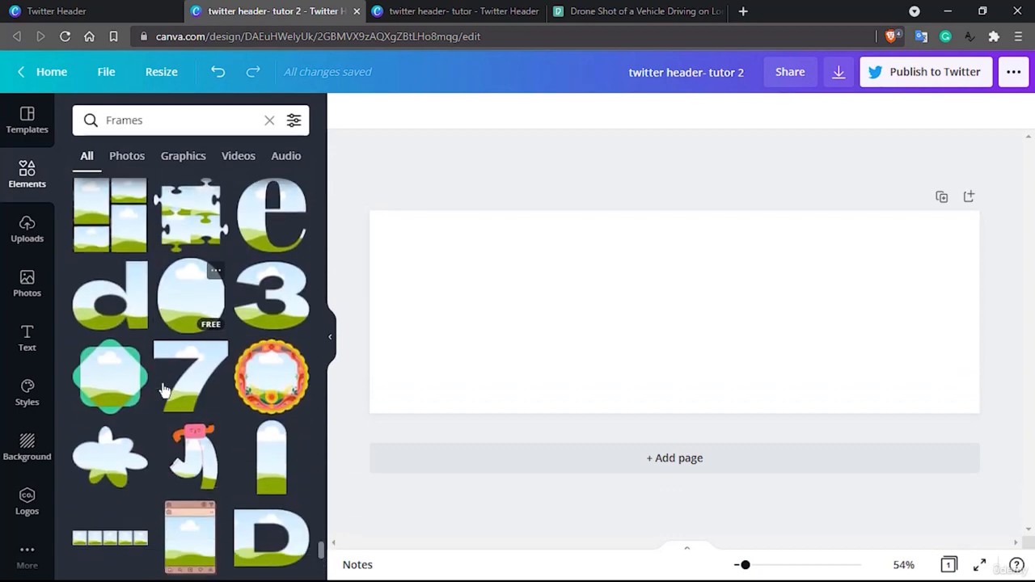
scroll(163, 390, "down", 6)
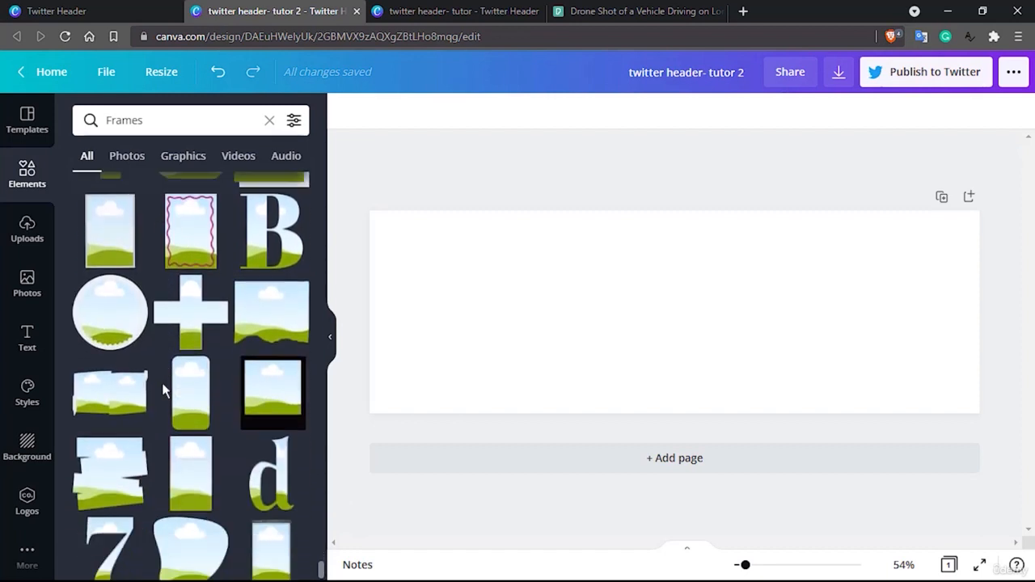
scroll(161, 391, "down", 6)
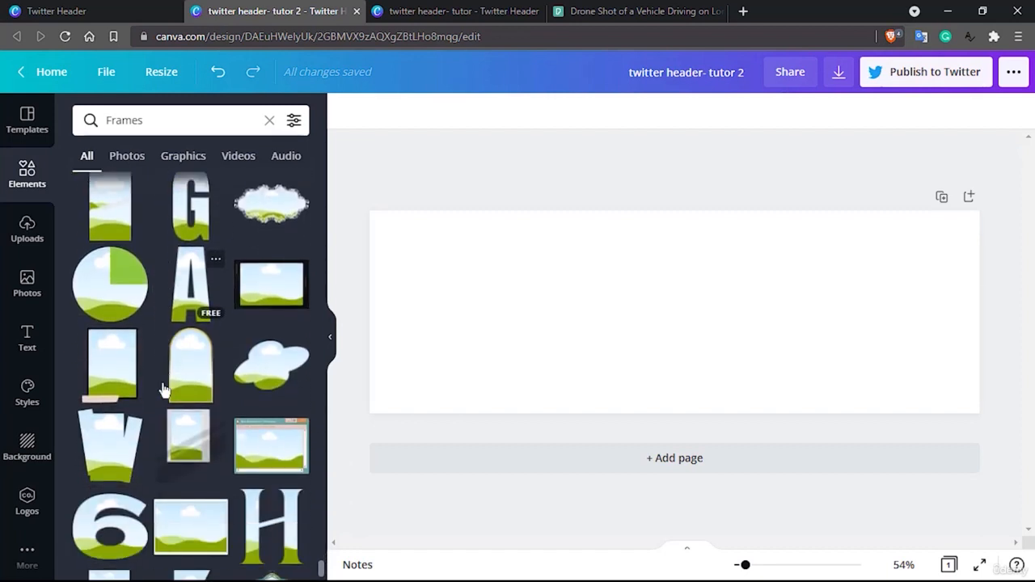
scroll(162, 391, "down", 5)
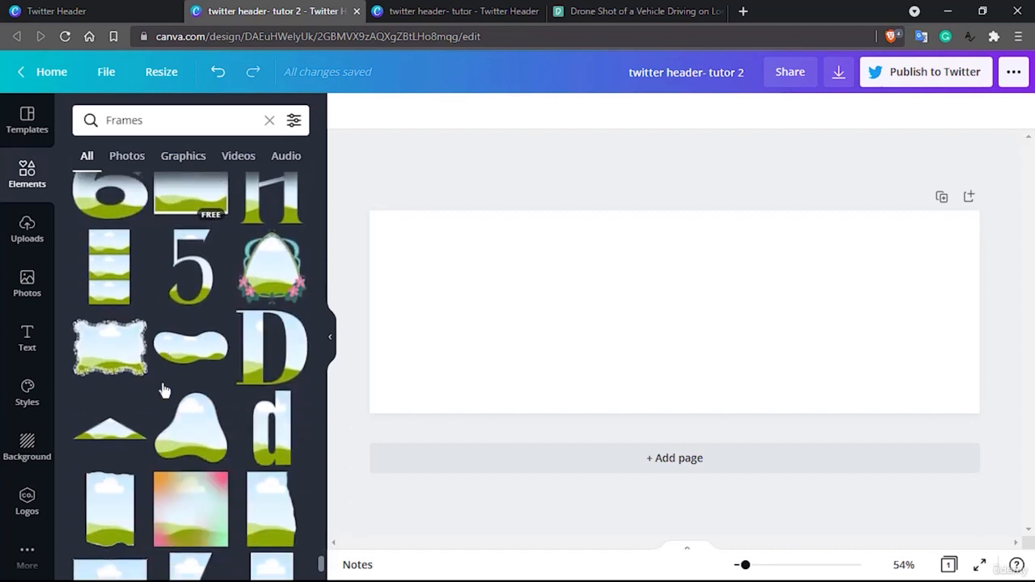
scroll(163, 391, "down", 5)
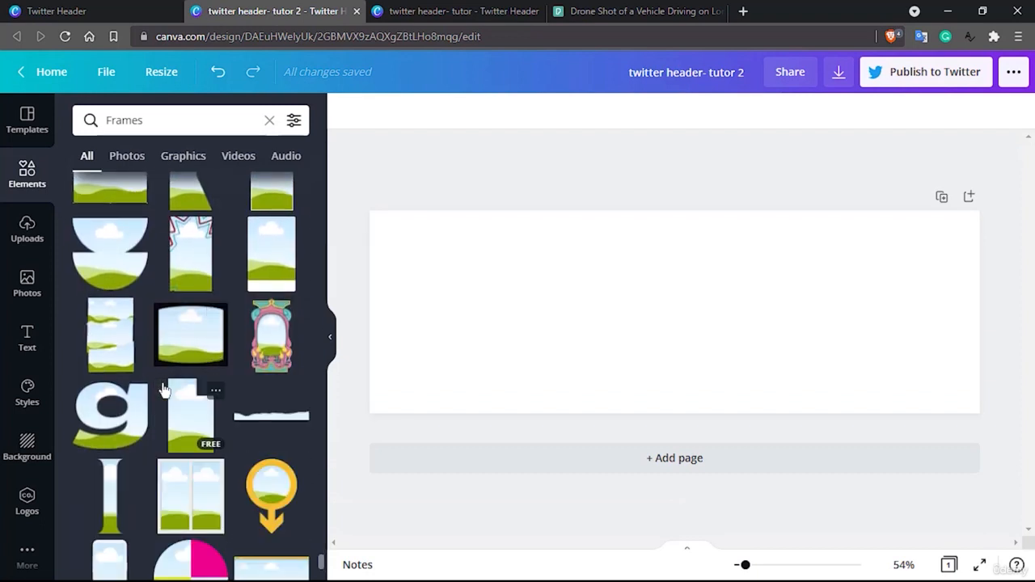
scroll(163, 391, "down", 6)
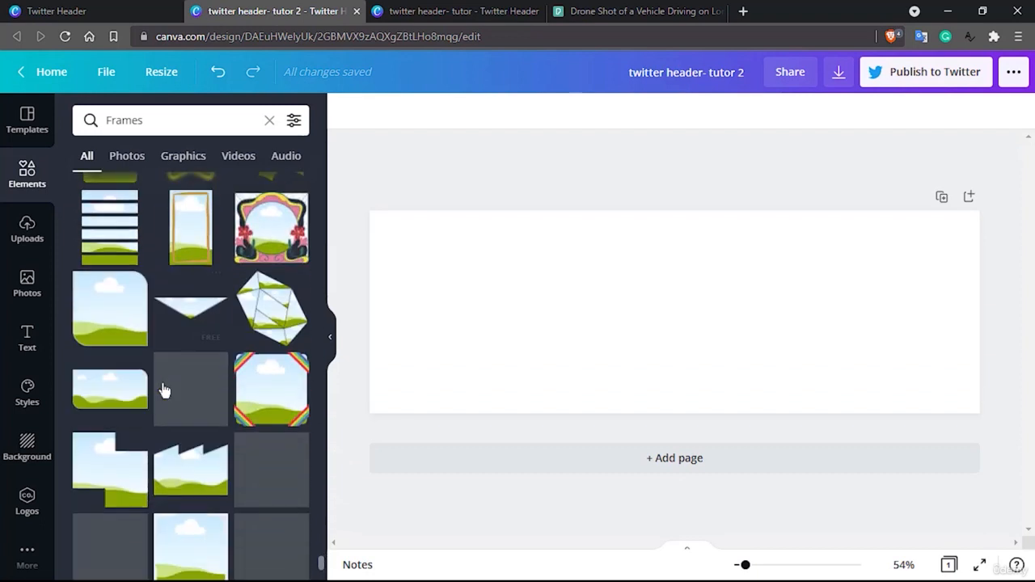
scroll(163, 391, "down", 2)
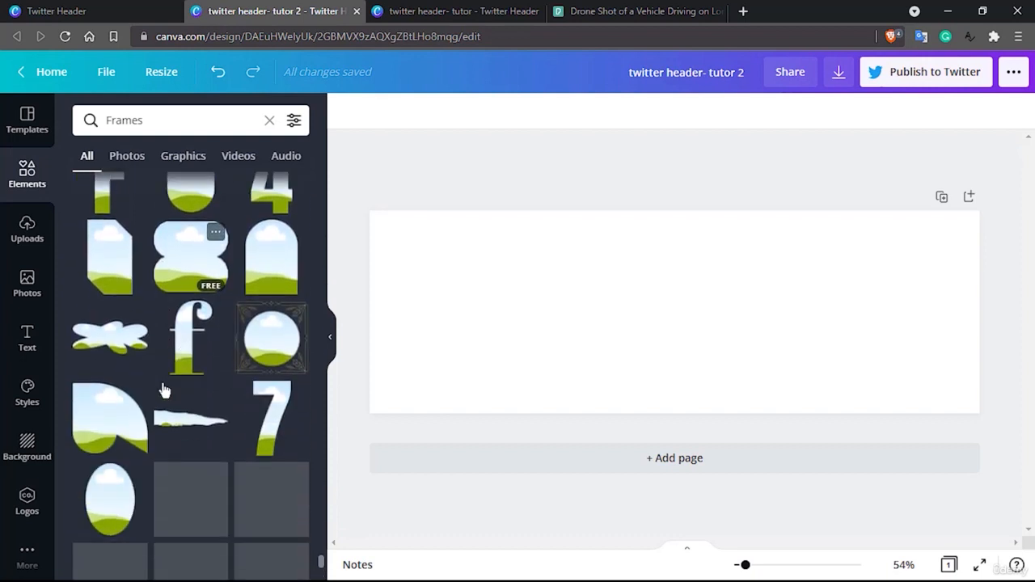
scroll(163, 391, "down", 6)
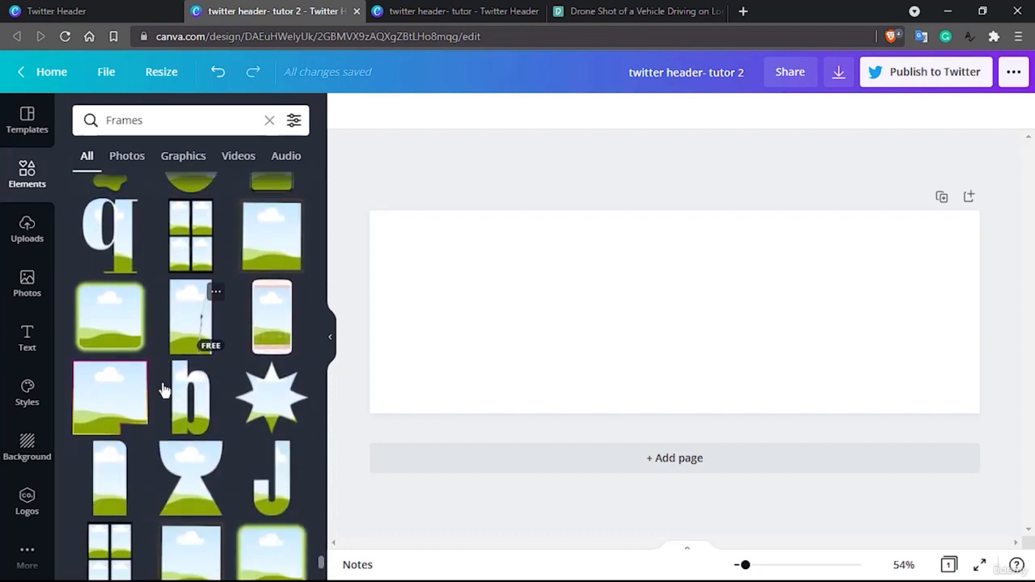
scroll(163, 391, "down", 8)
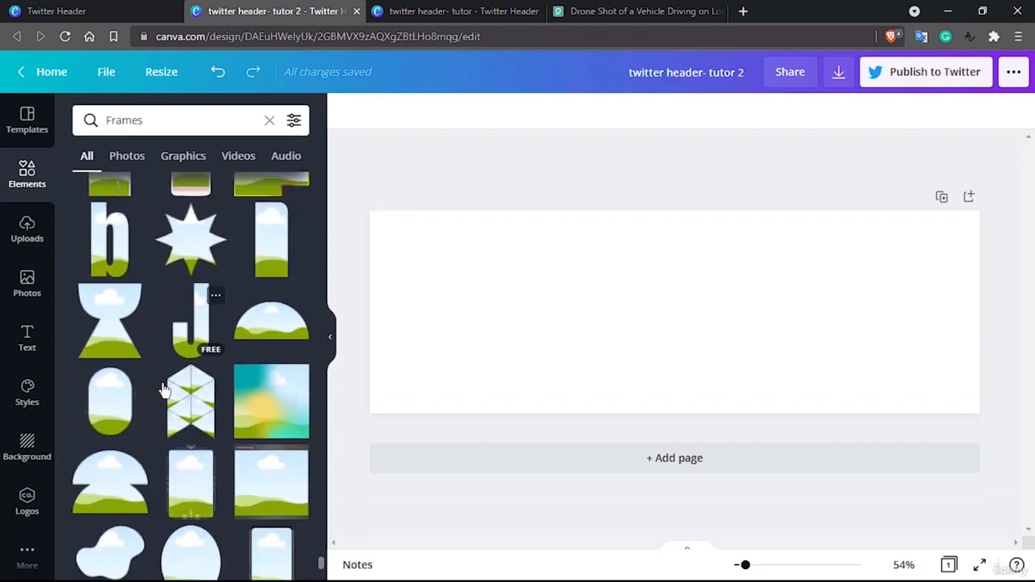
scroll(163, 391, "down", 2)
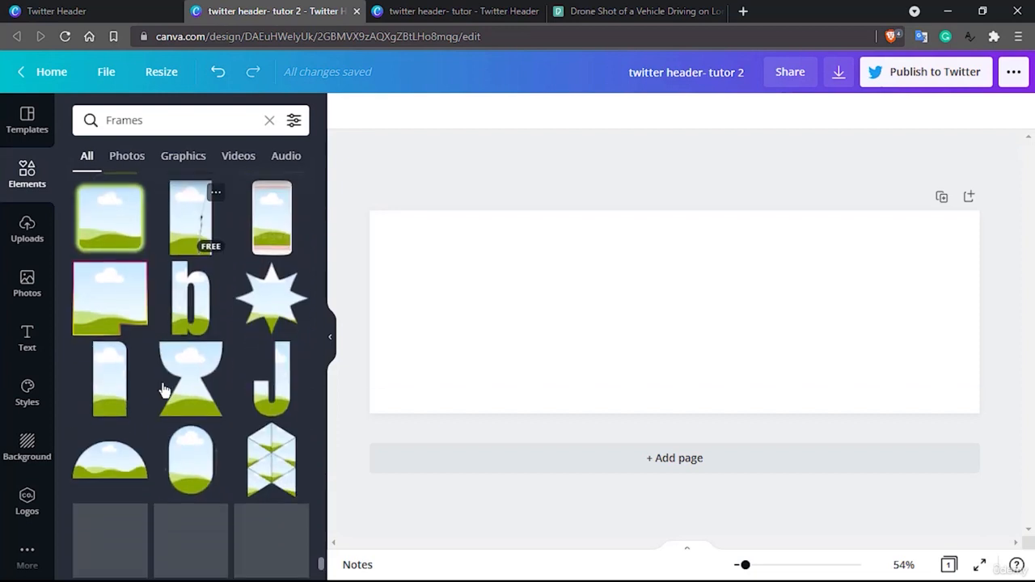
scroll(163, 390, "down", 6)
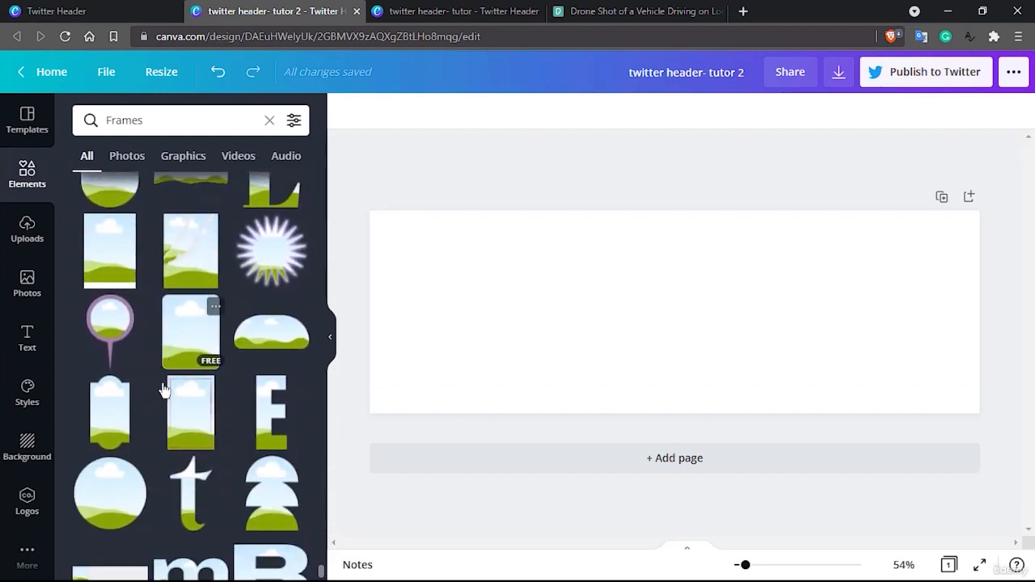
scroll(163, 391, "down", 8)
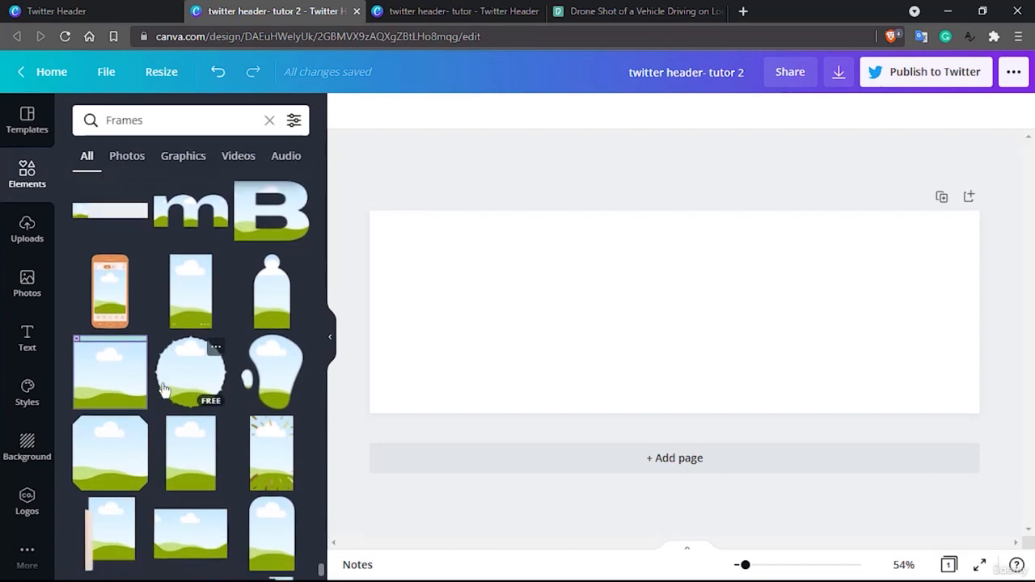
scroll(163, 390, "down", 8)
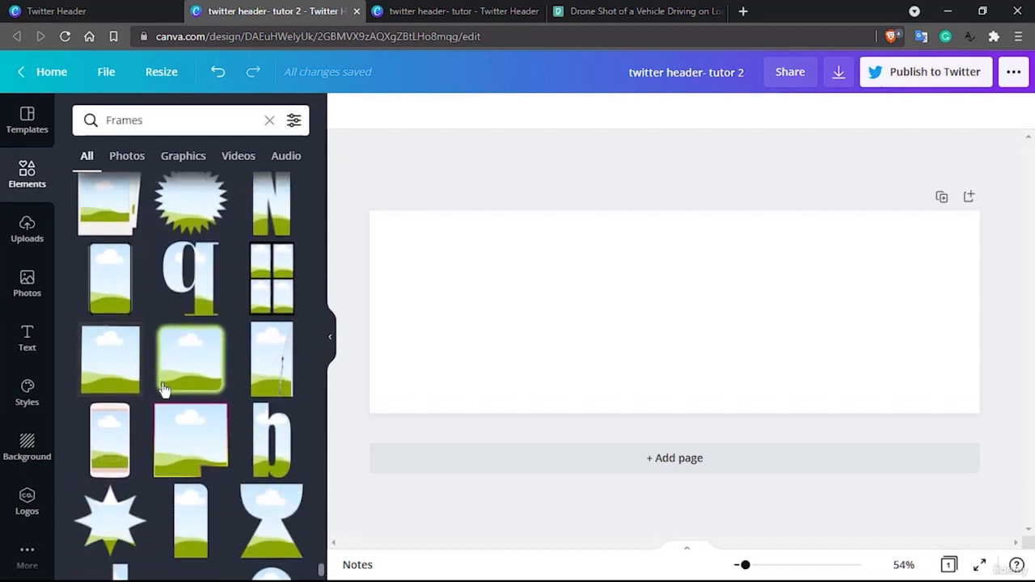
scroll(163, 391, "down", 3)
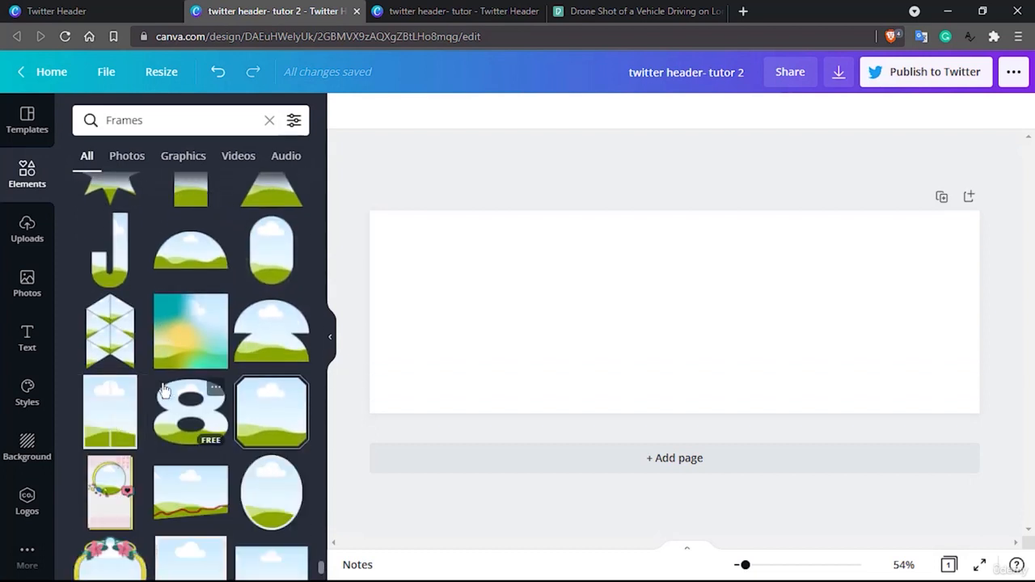
Browse further through the Frames collection and search the elements for "triangle Frames"
scroll(163, 391, "down", 8)
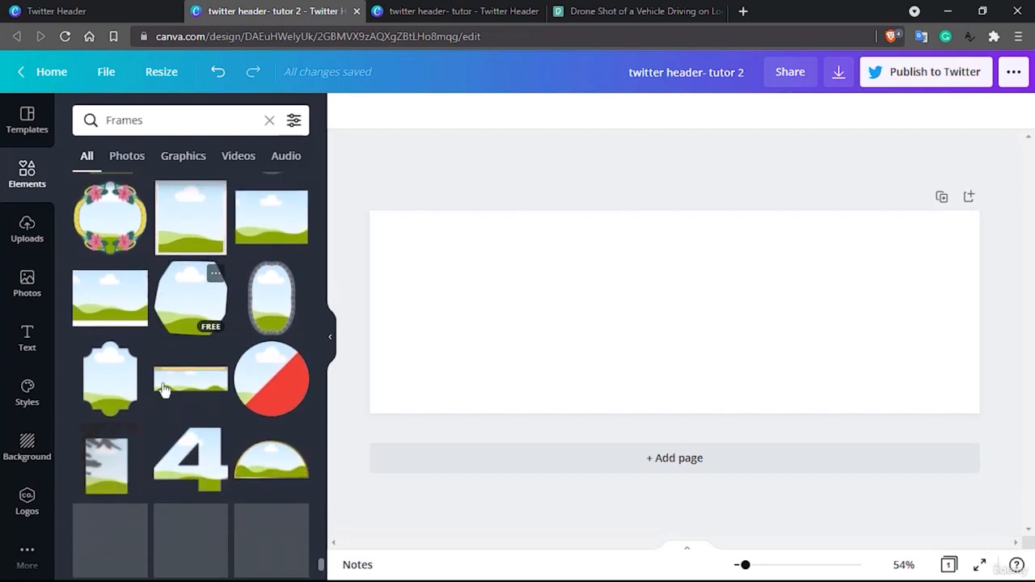
scroll(164, 390, "down", 8)
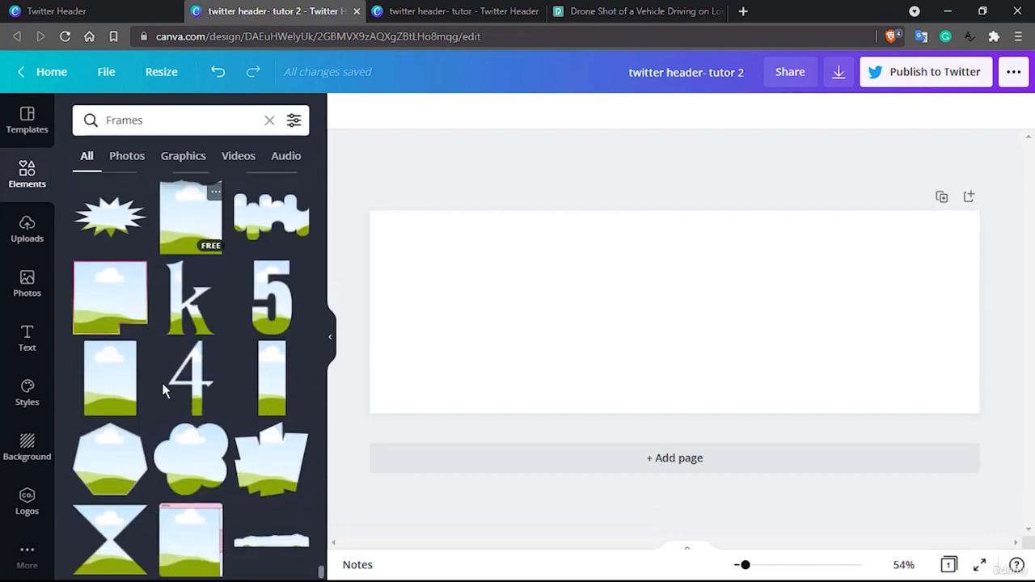
scroll(163, 391, "down", 2)
left_click(156, 121)
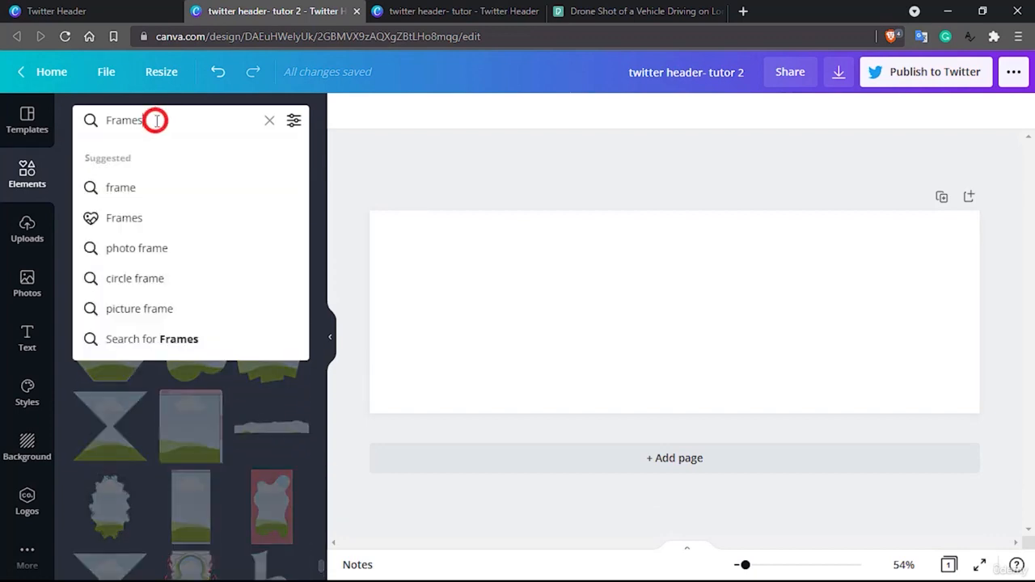
type("triangle")
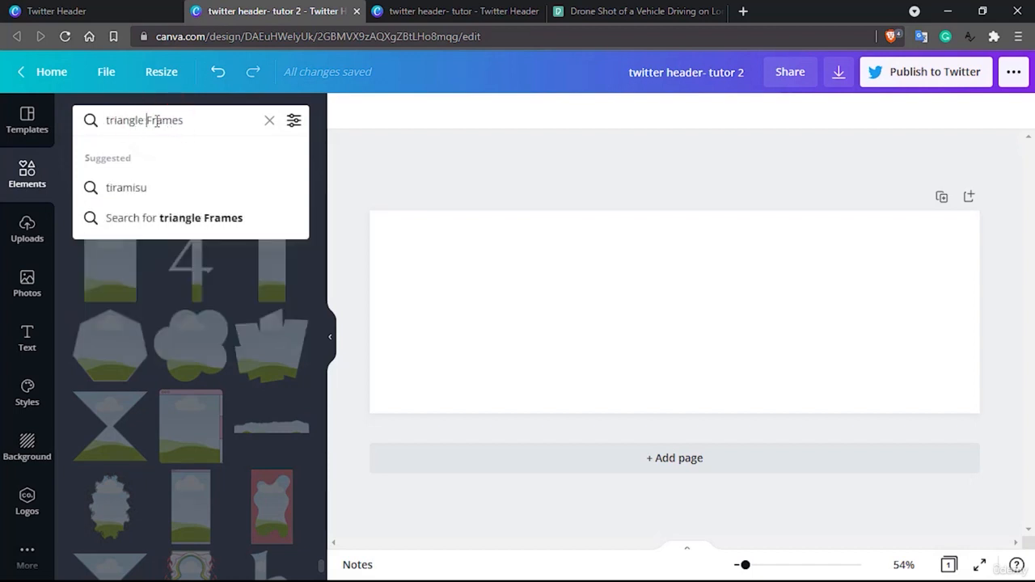
key("Return")
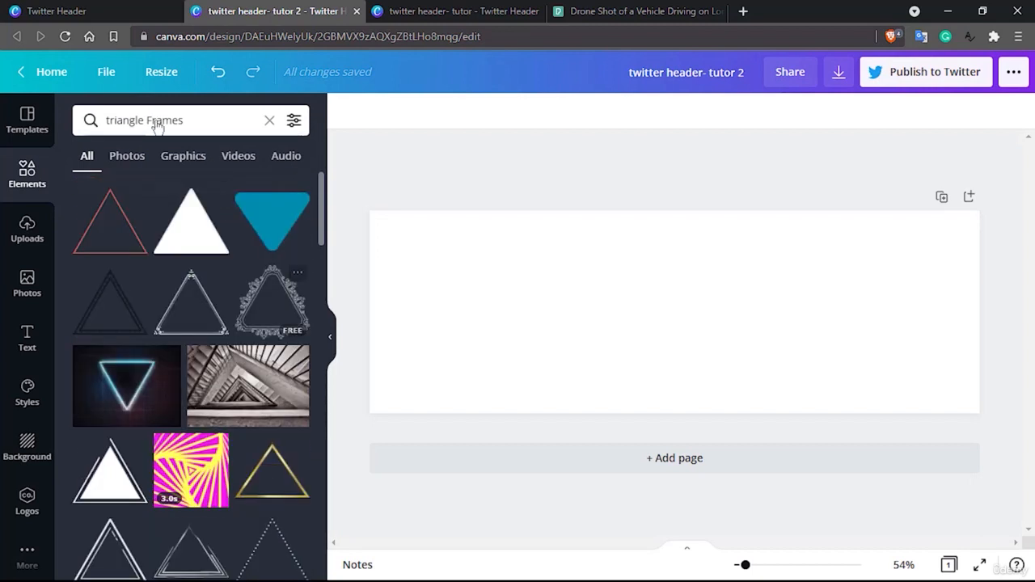
Clear the triangle search and reopen the full Frames collection through a search for "frames"
left_click(28, 552)
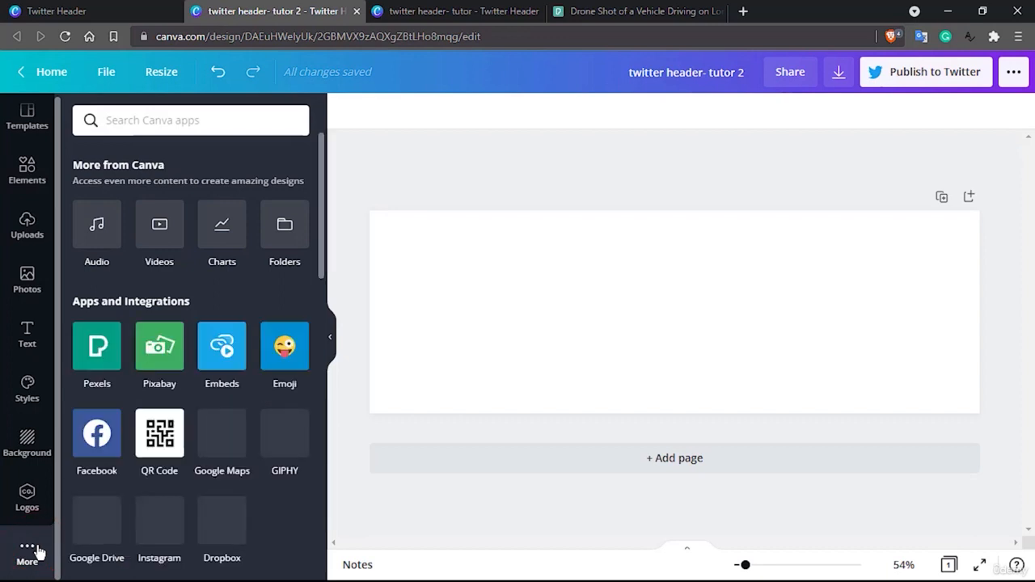
left_click(26, 168)
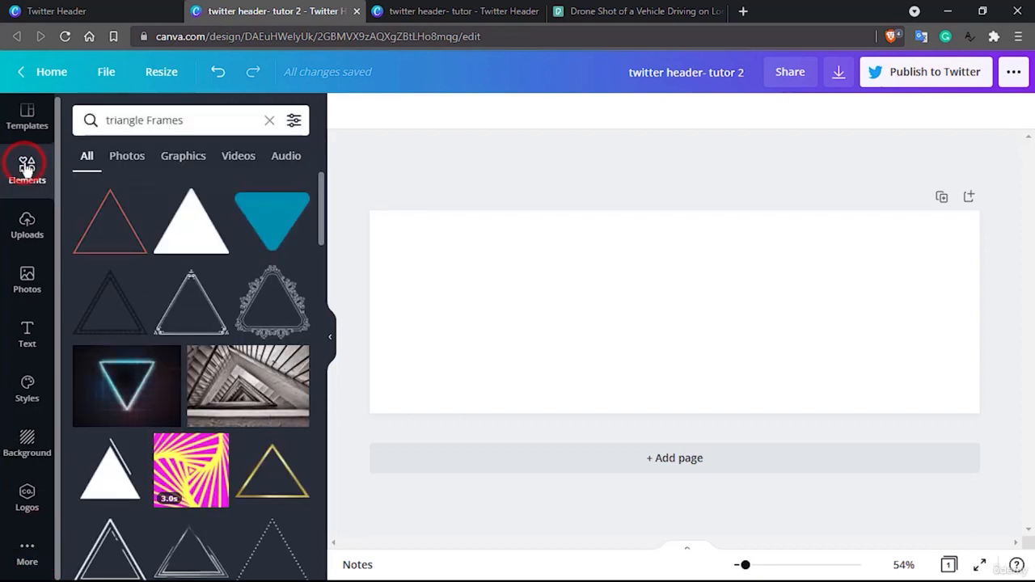
left_click(269, 121)
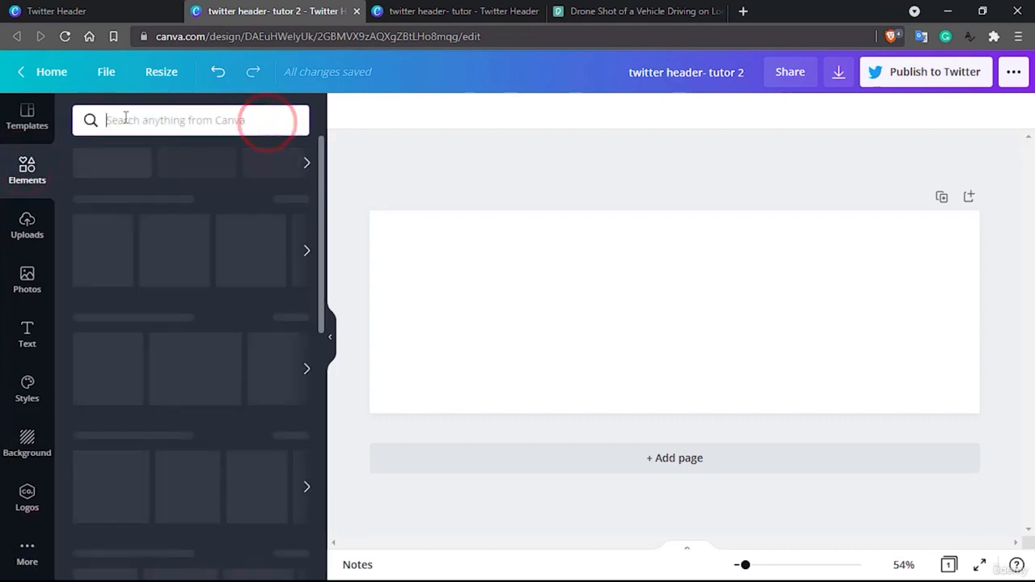
type("frames")
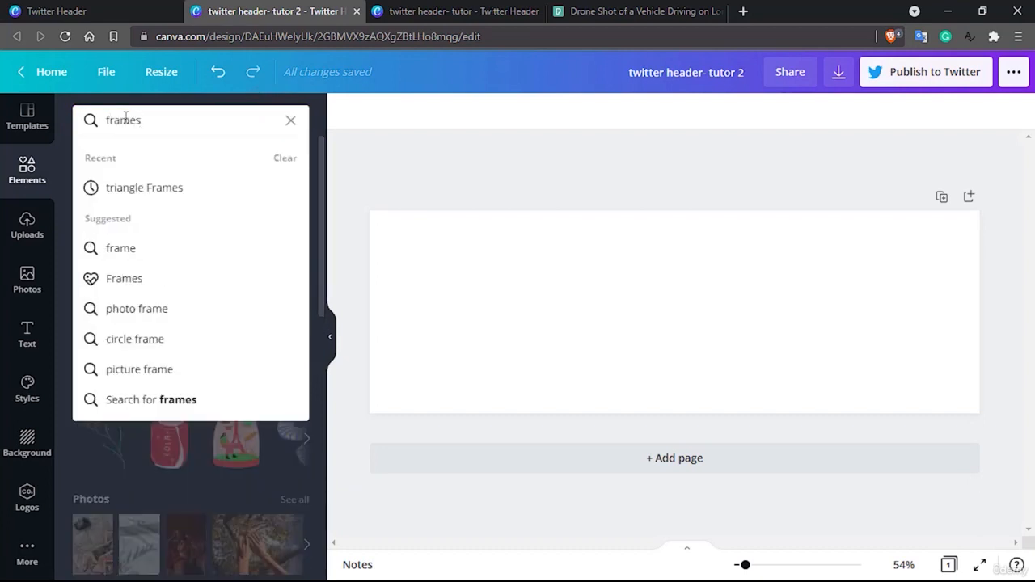
left_click(133, 277)
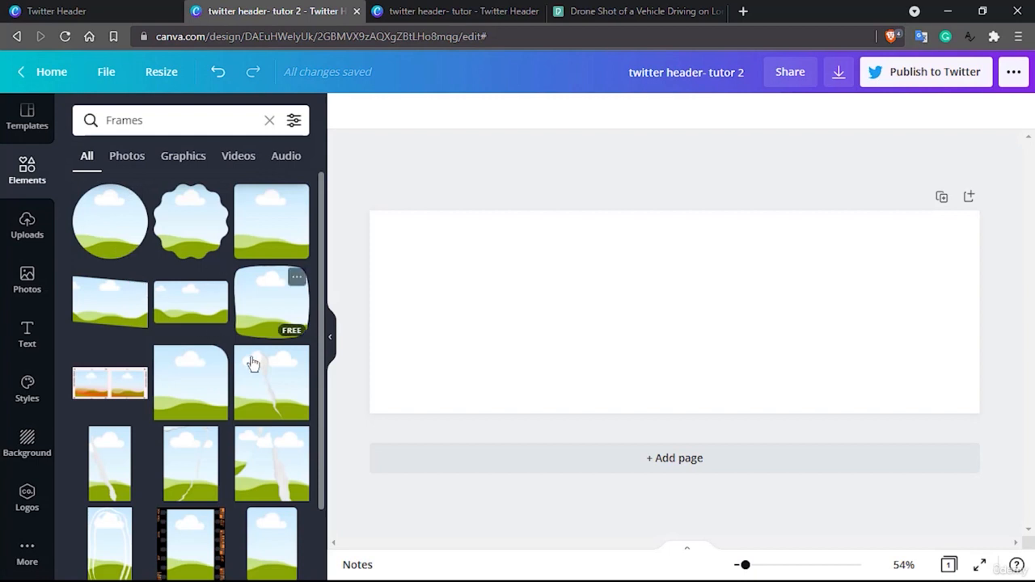
Place the right-angled triangle frame in the header's lower-right corner and enlarge it beyond the header's full height
scroll(251, 364, "down", 2)
scroll(252, 364, "down", 2)
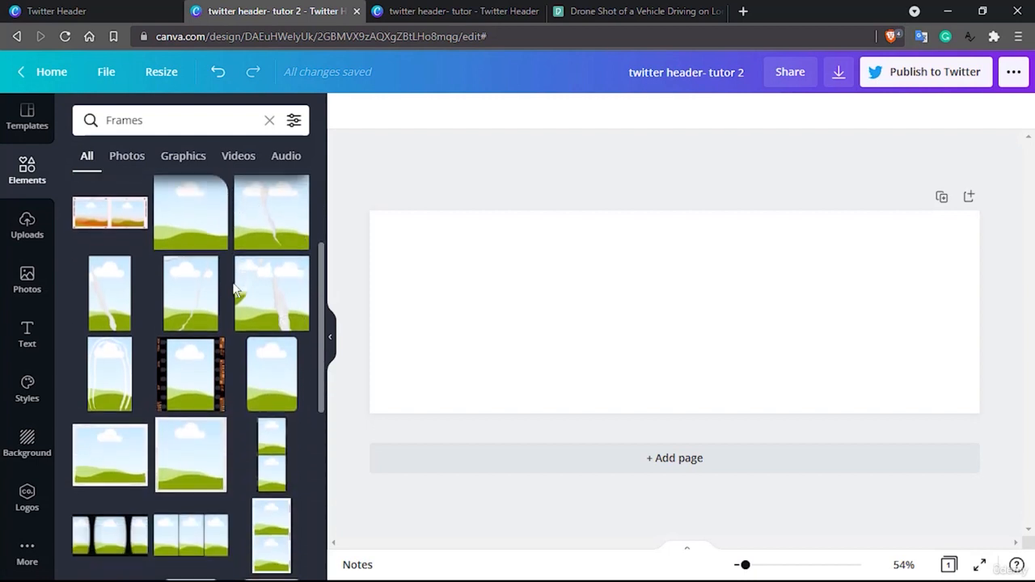
scroll(180, 354, "down", 2)
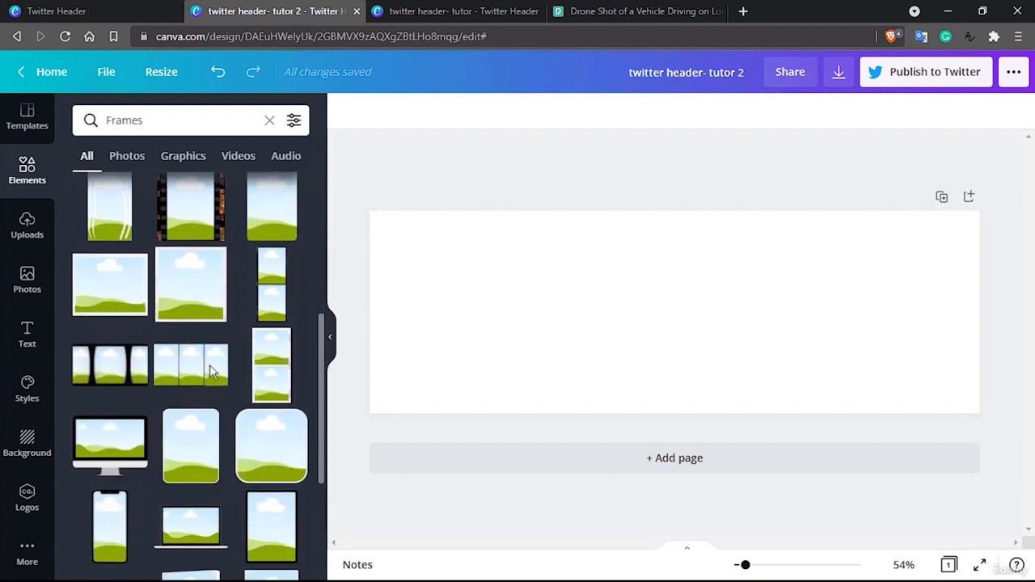
scroll(212, 370, "down", 5)
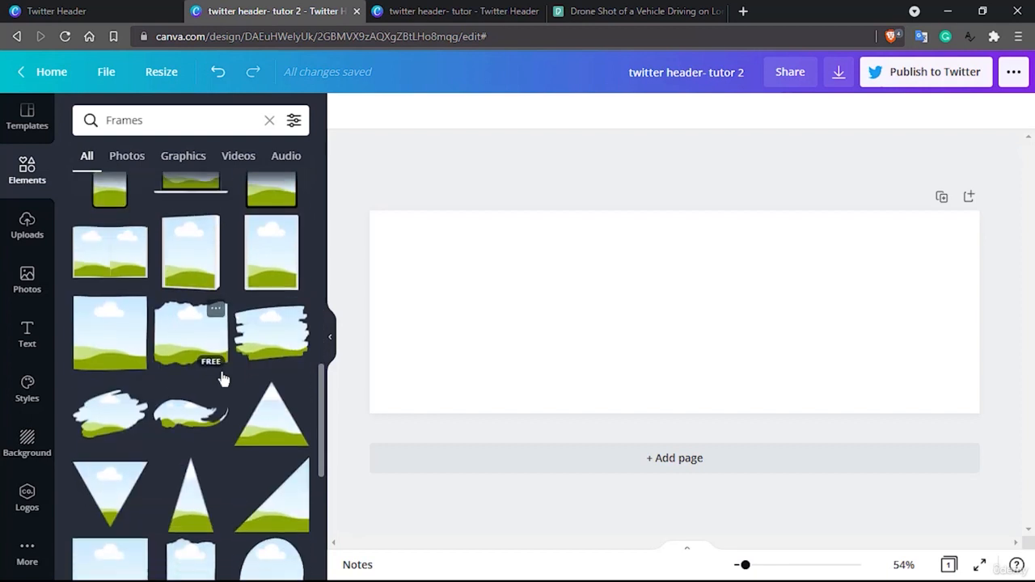
scroll(223, 379, "down", 1)
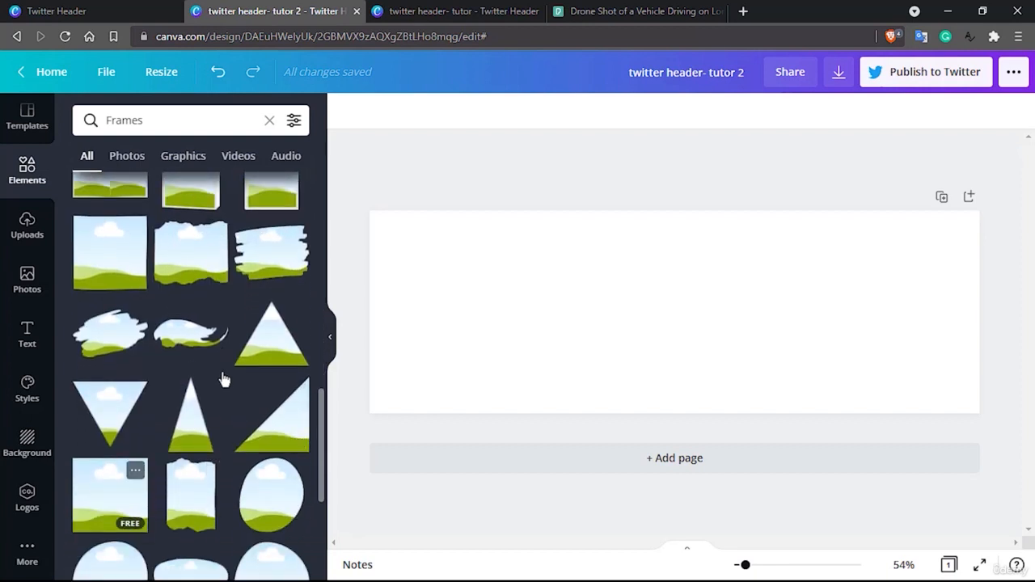
left_click_drag(279, 414, 918, 339)
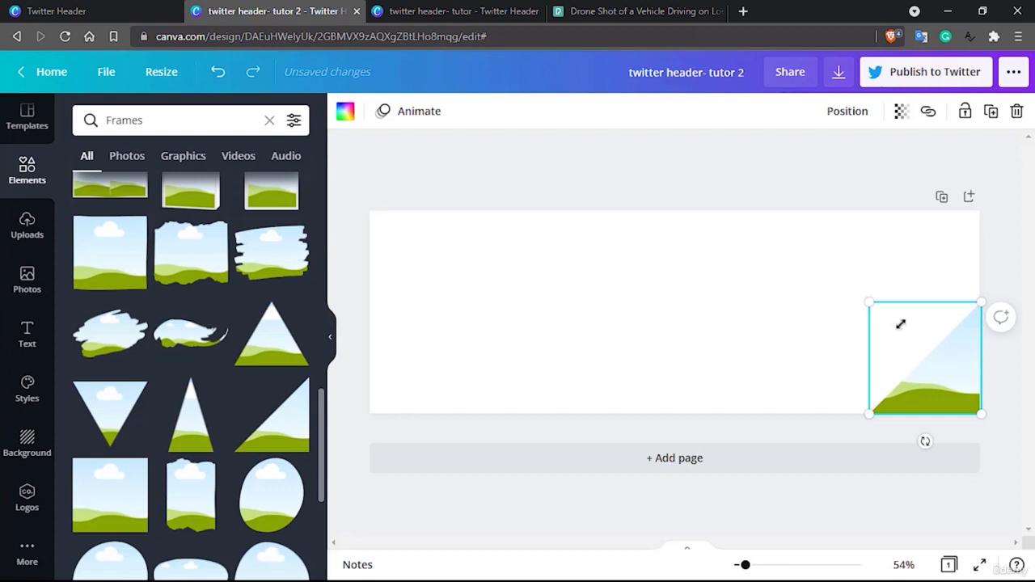
left_click_drag(854, 285, 661, 153)
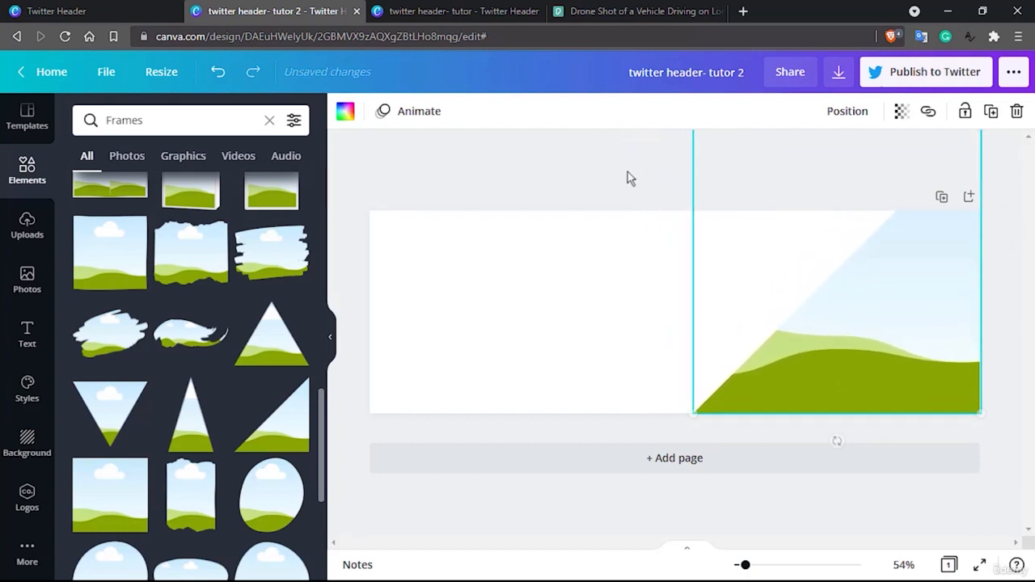
left_click(621, 176)
Try the rounded-corner square frame with a white border on the header's left side, and delete it
scroll(233, 339, "up", 10)
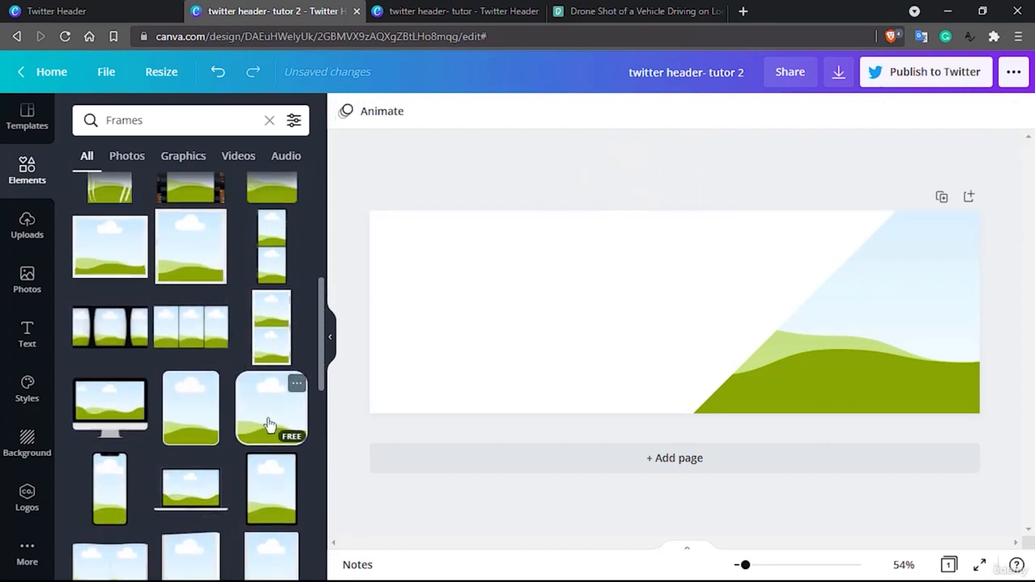
left_click_drag(270, 424, 400, 265)
key("Delete")
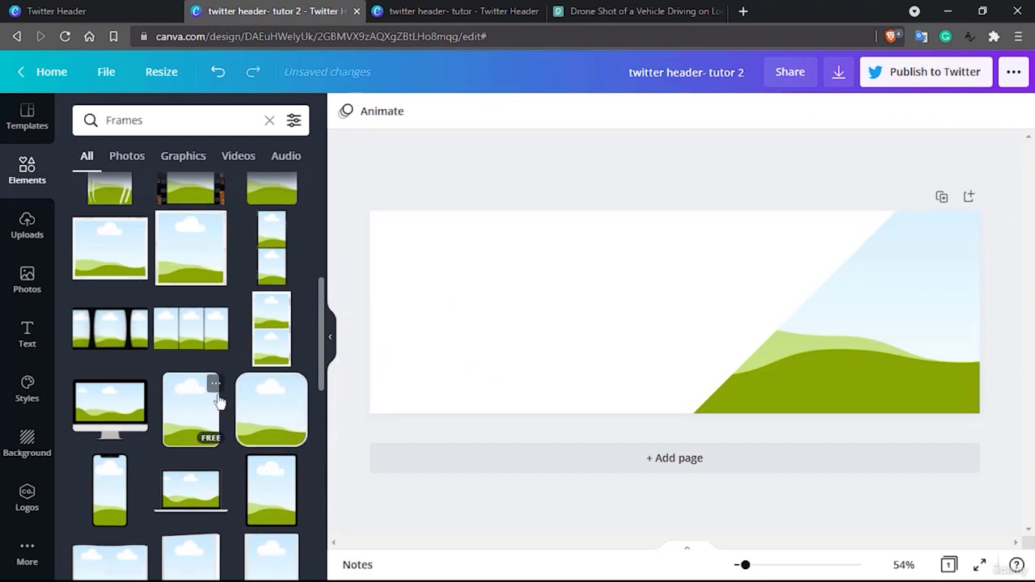
Try the first square frame of the collection at the header's left edge, enlarged to about the header's height, and delete it
scroll(214, 388, "up", 5)
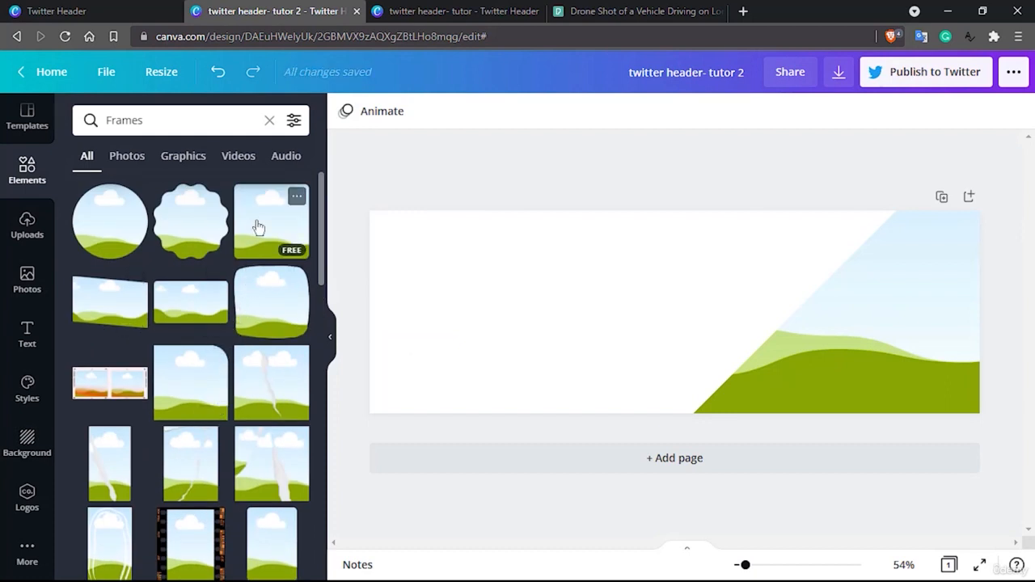
left_click_drag(266, 227, 393, 343)
left_click_drag(481, 296, 690, 308)
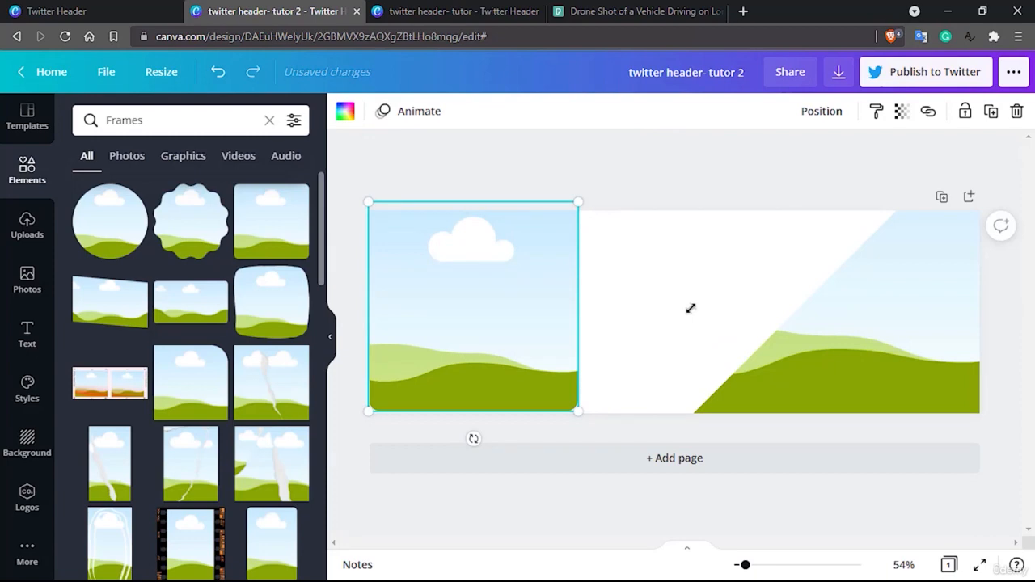
key("Delete")
Place the sharp-cornered square frame over the triangle frame, try enlarging it across most of the header, and undo the enlargement
scroll(223, 408, "down", 2)
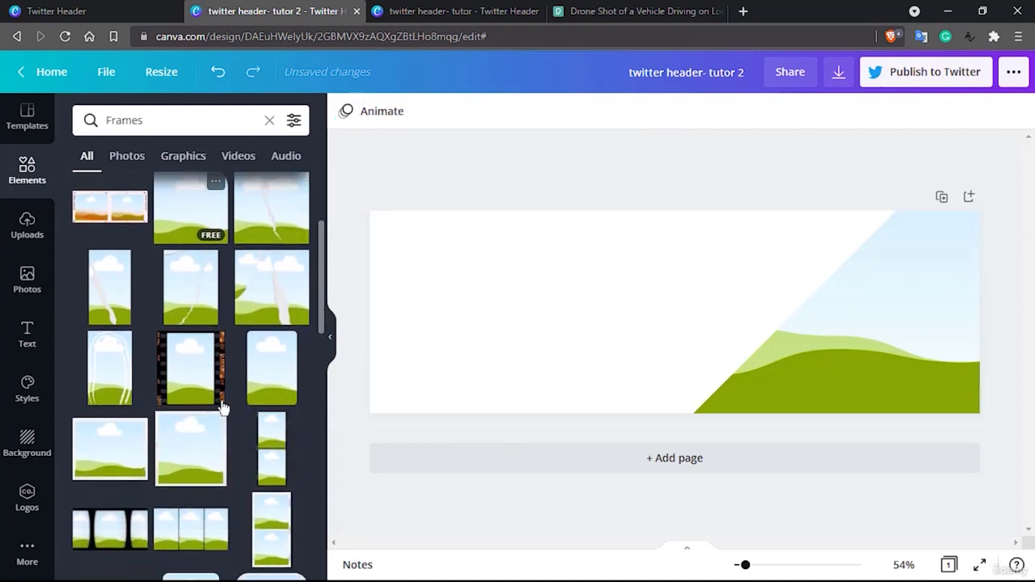
scroll(223, 408, "down", 4)
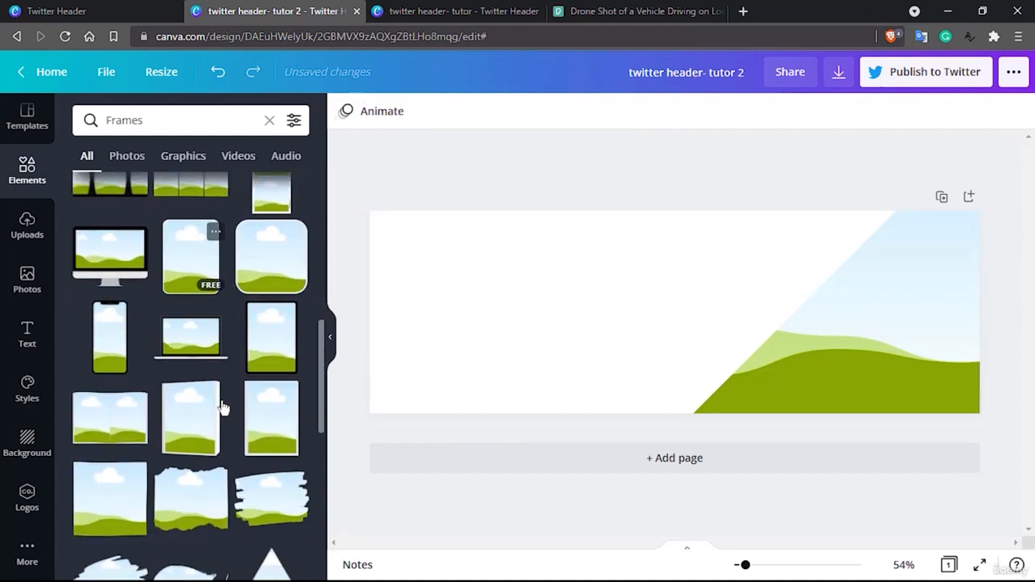
scroll(218, 396, "down", 5)
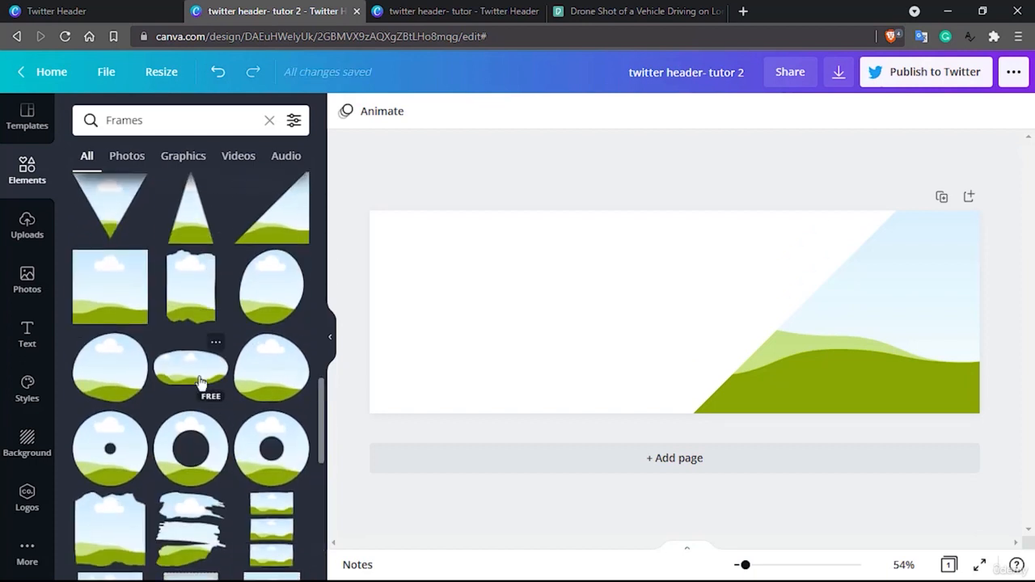
left_click_drag(120, 288, 817, 356)
left_click_drag(783, 321, 150, 139)
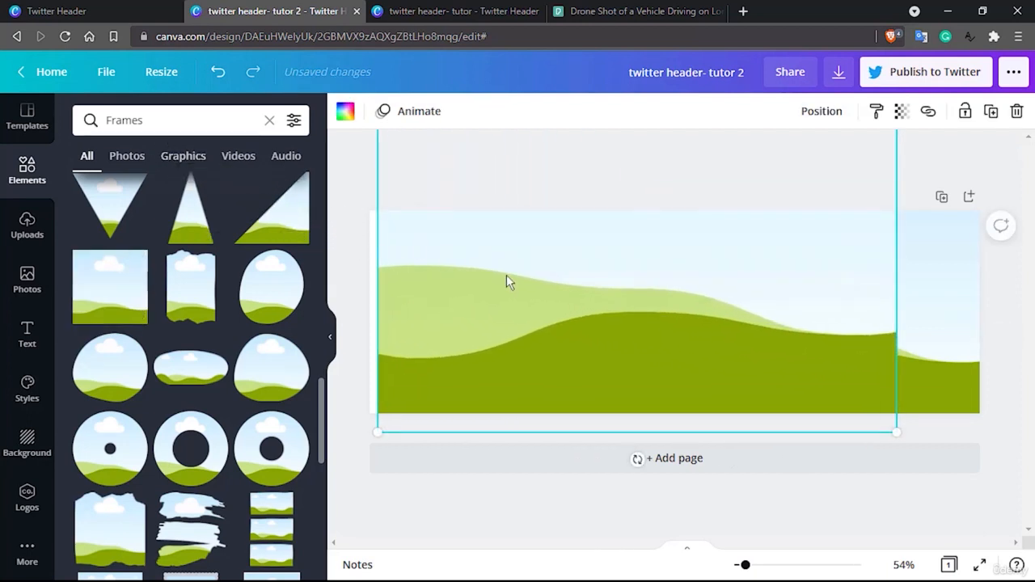
key("ctrl+z")
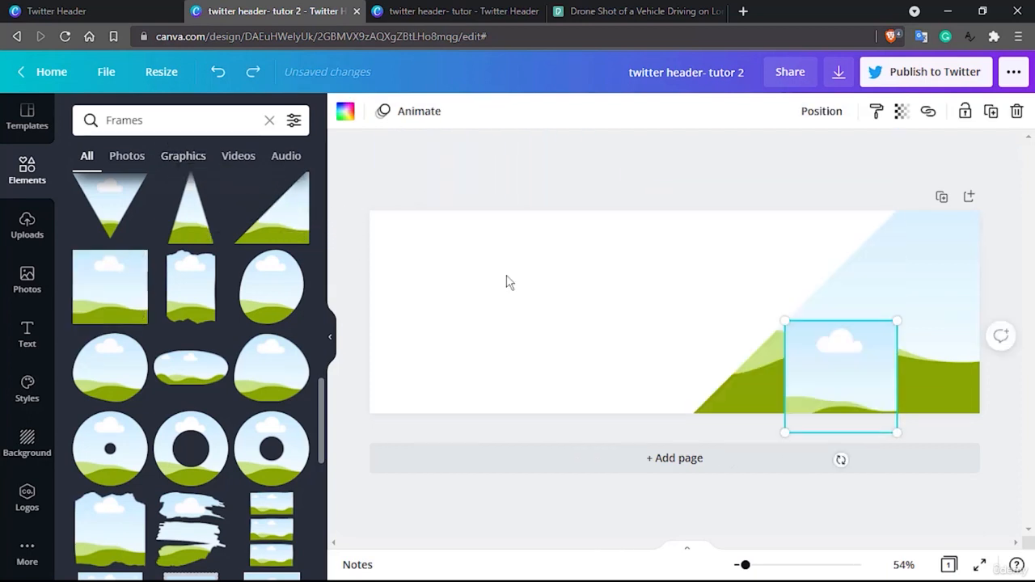
Clear the triangle and square frames from the header, including a second square tried at its upper-left corner
left_click(917, 279)
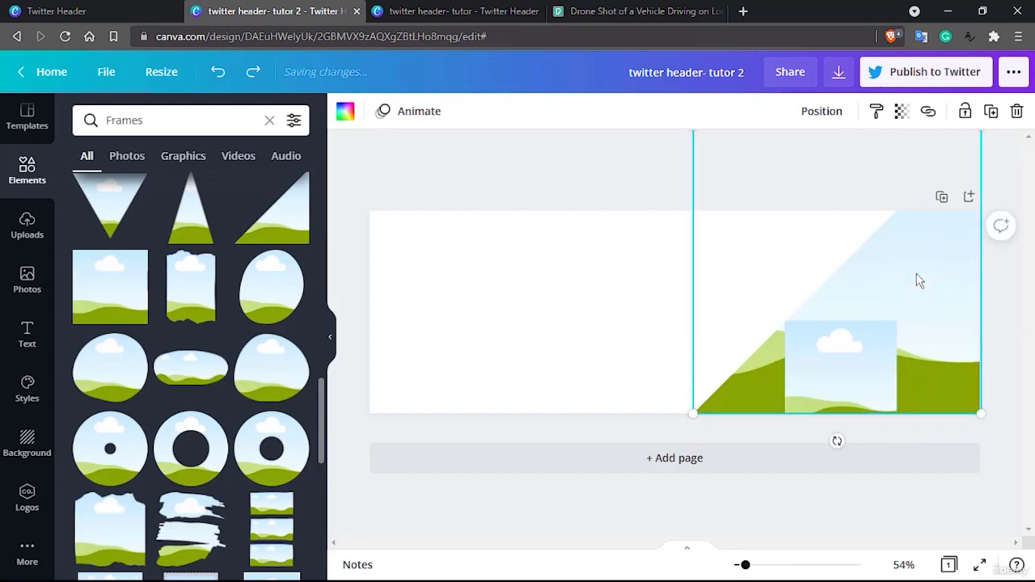
key("Delete")
left_click_drag(844, 363, 376, 223)
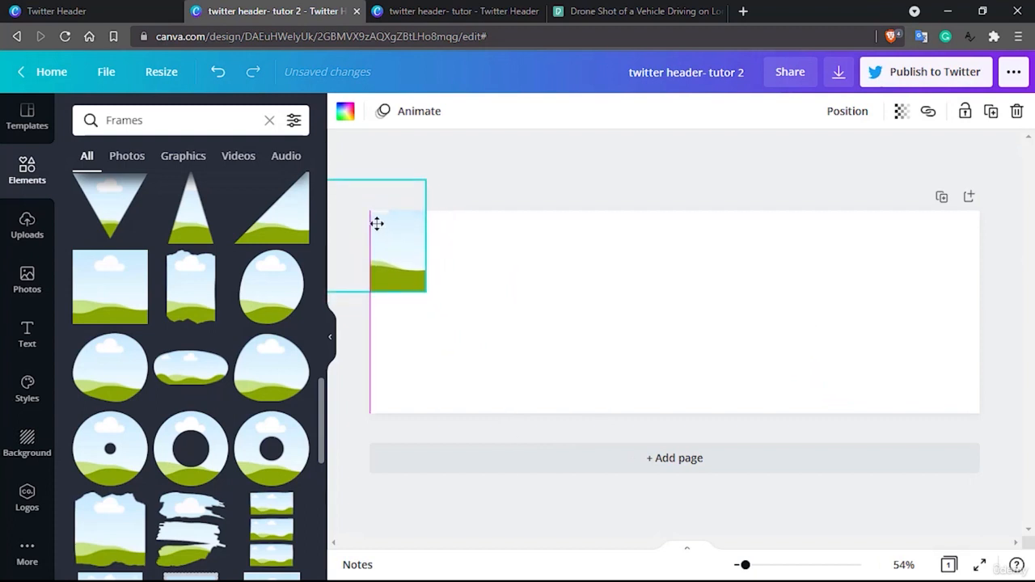
key("Delete")
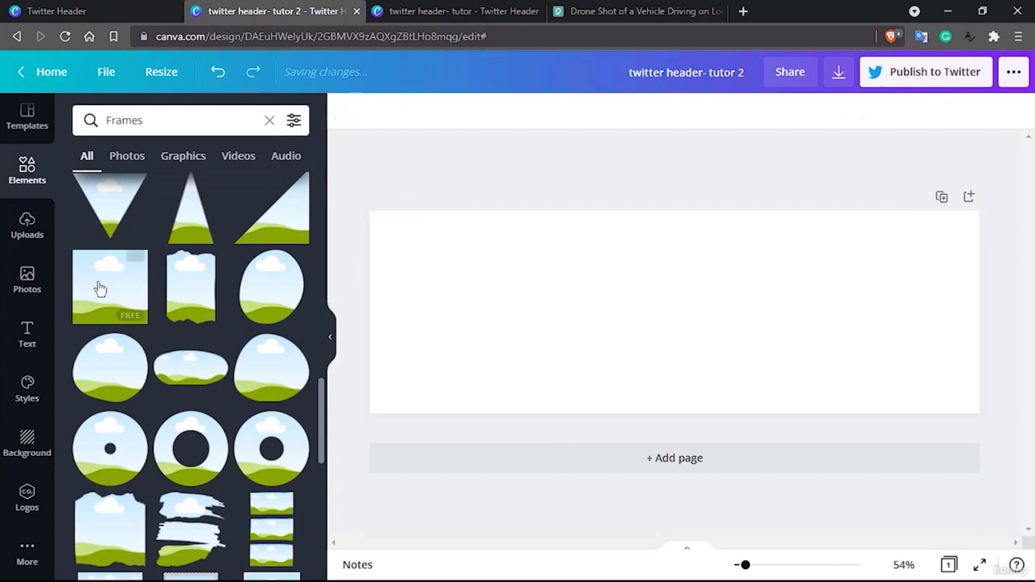
left_click_drag(100, 289, 376, 222)
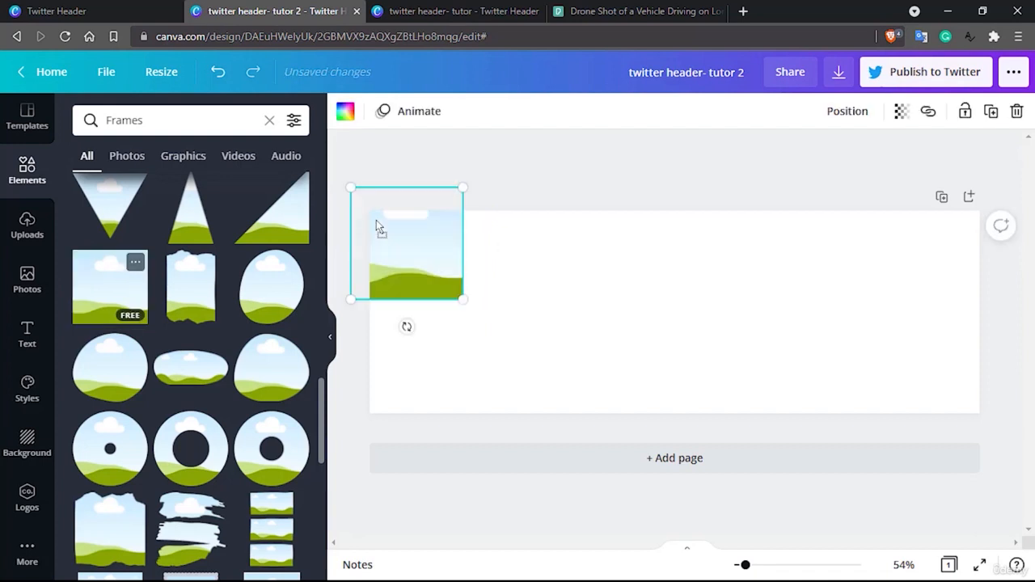
key("Delete")
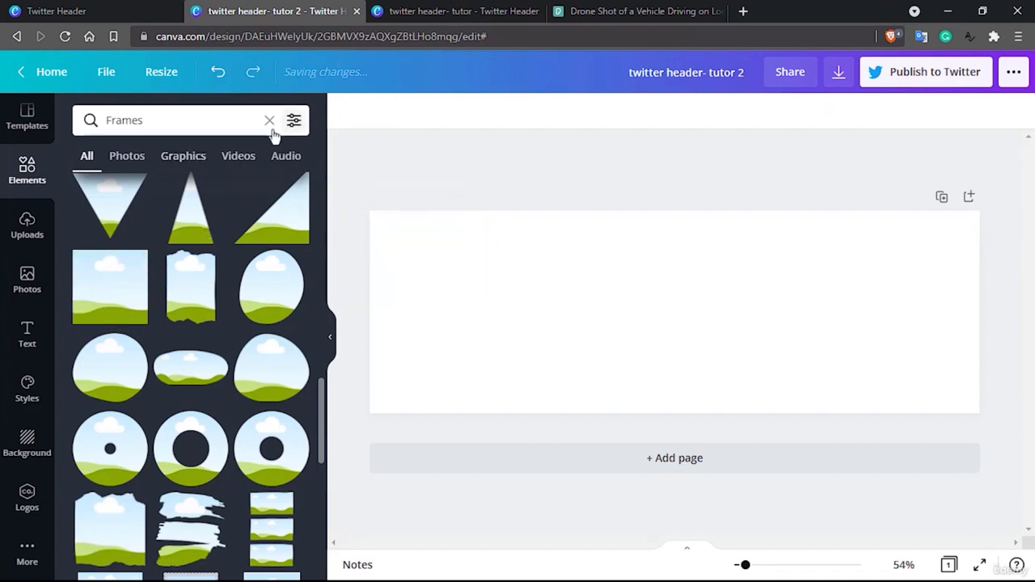
Browse the full Grids collection and fill the whole header with the single-cell grid
left_click(269, 120)
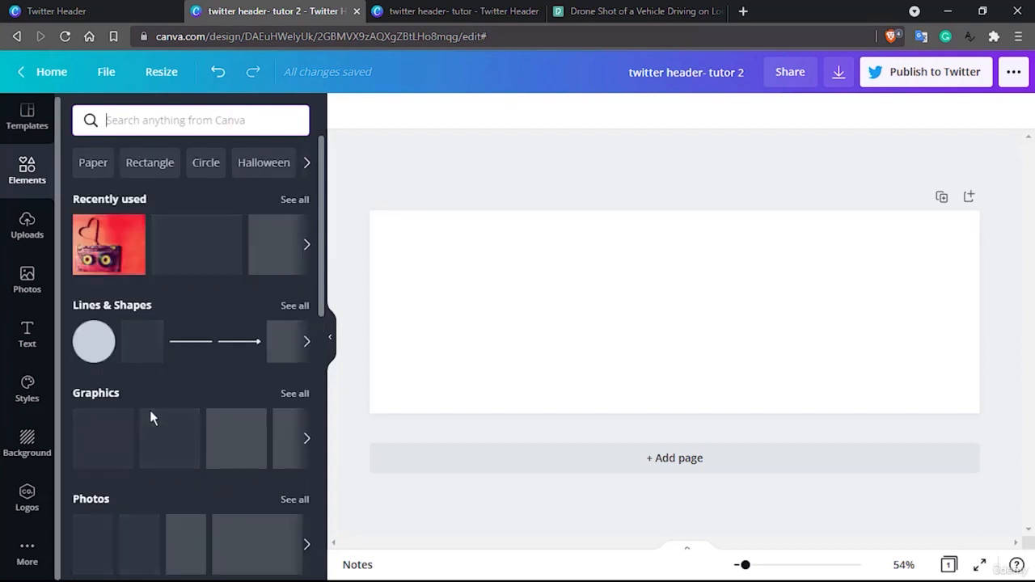
scroll(150, 416, "down", 10)
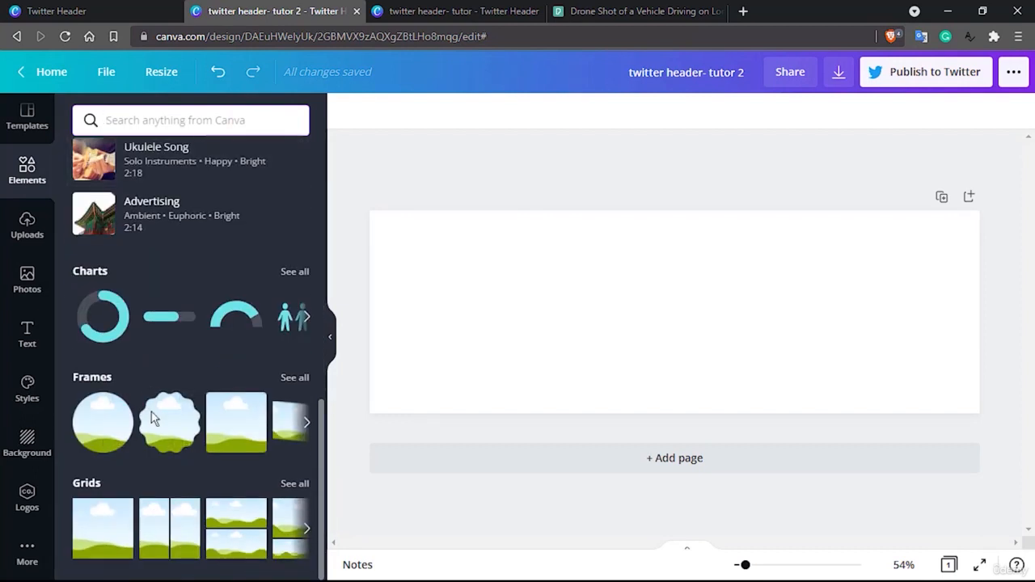
left_click(293, 484)
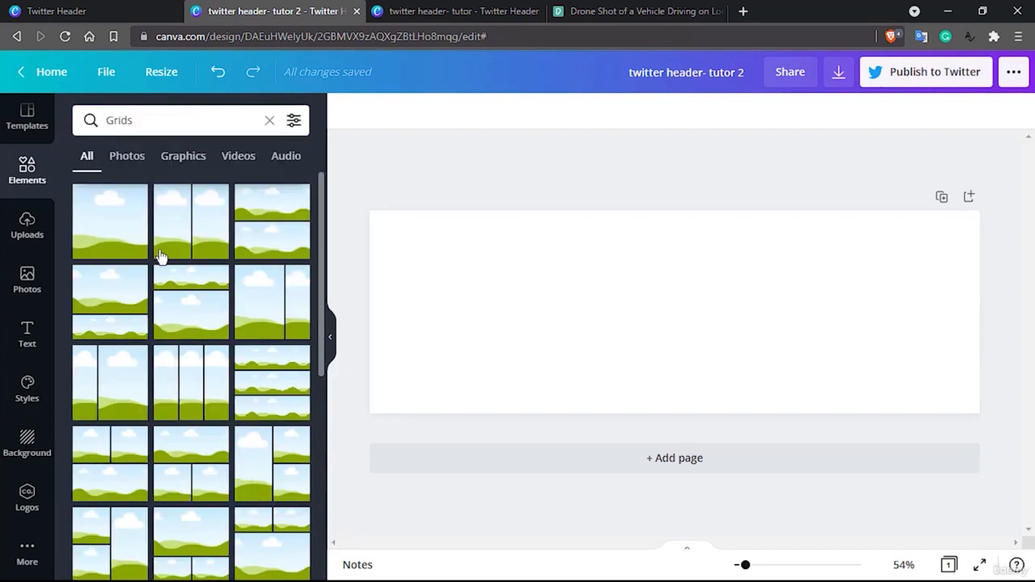
scroll(161, 257, "down", 1)
scroll(161, 256, "down", 5)
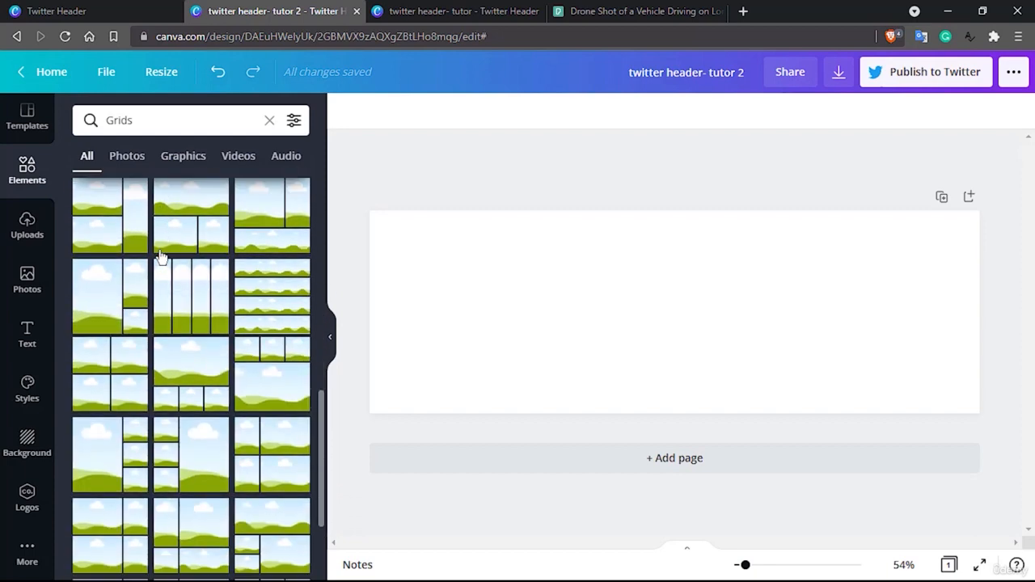
scroll(161, 256, "down", 5)
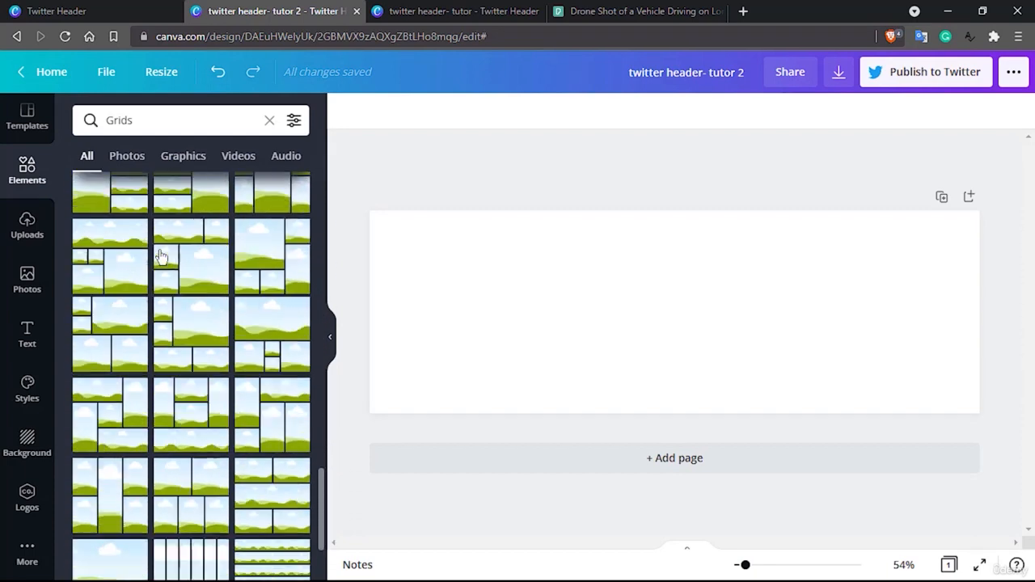
scroll(161, 257, "up", 10)
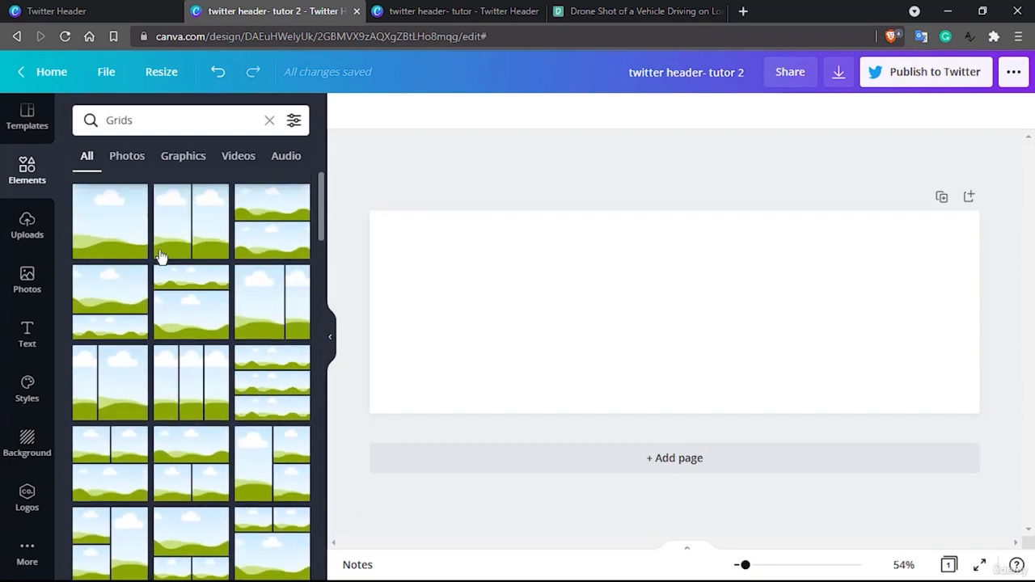
left_click_drag(106, 208, 439, 278)
left_click(589, 164)
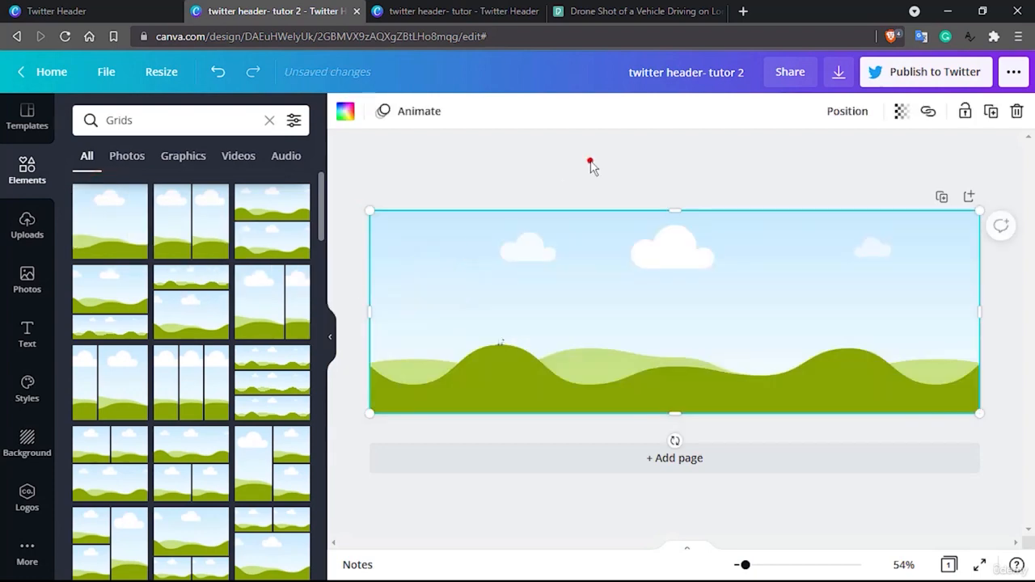
Paste the copied triangle frame over the grid at the header's right end
key("ctrl+v")
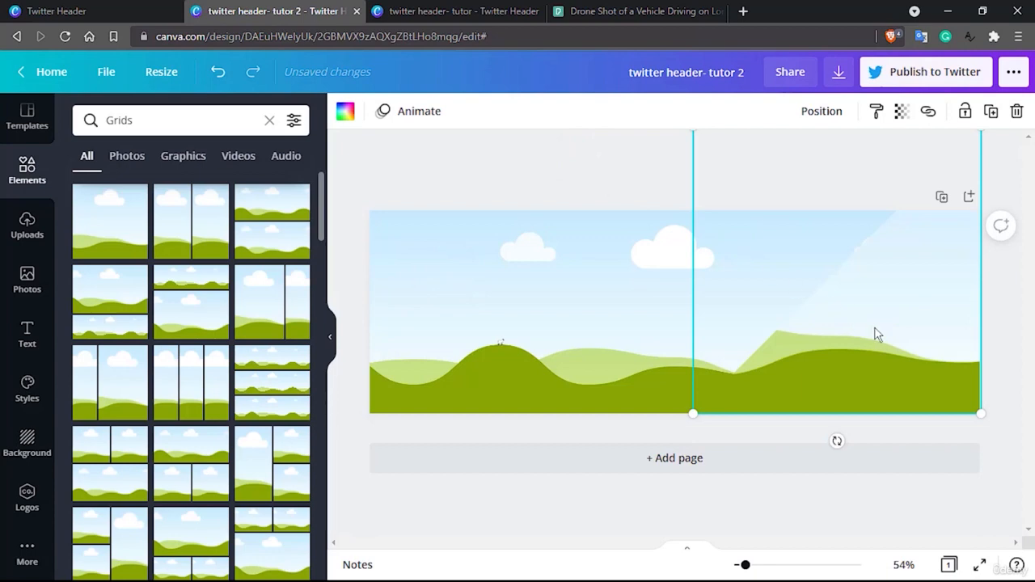
left_click(809, 116)
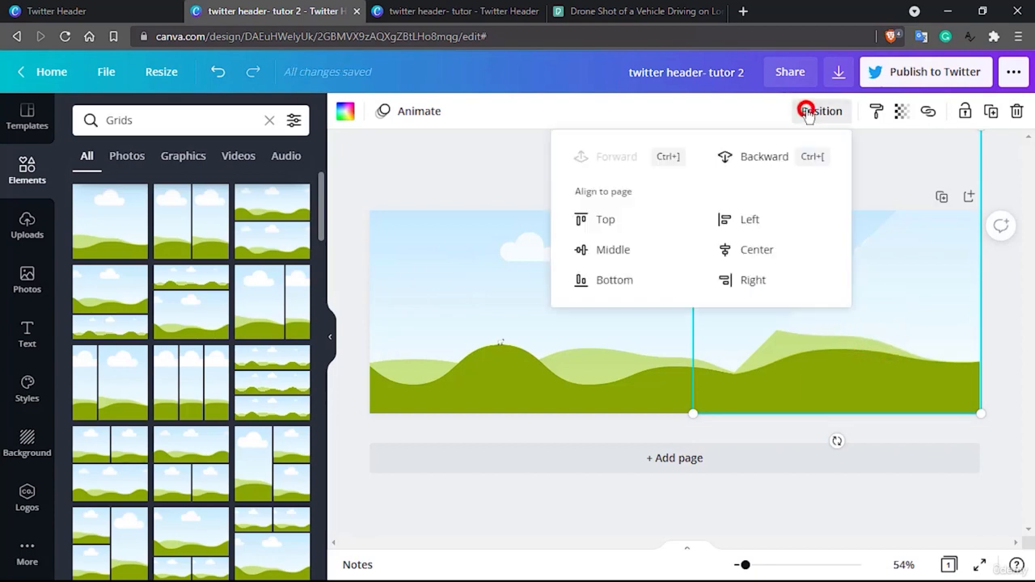
left_click(477, 152)
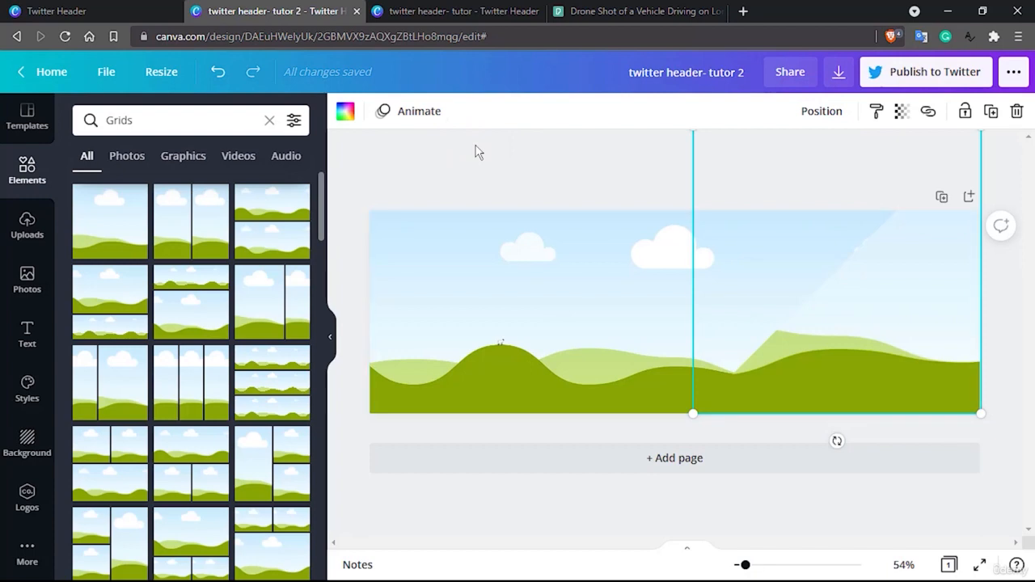
Search the elements library for "music"
left_click(34, 229)
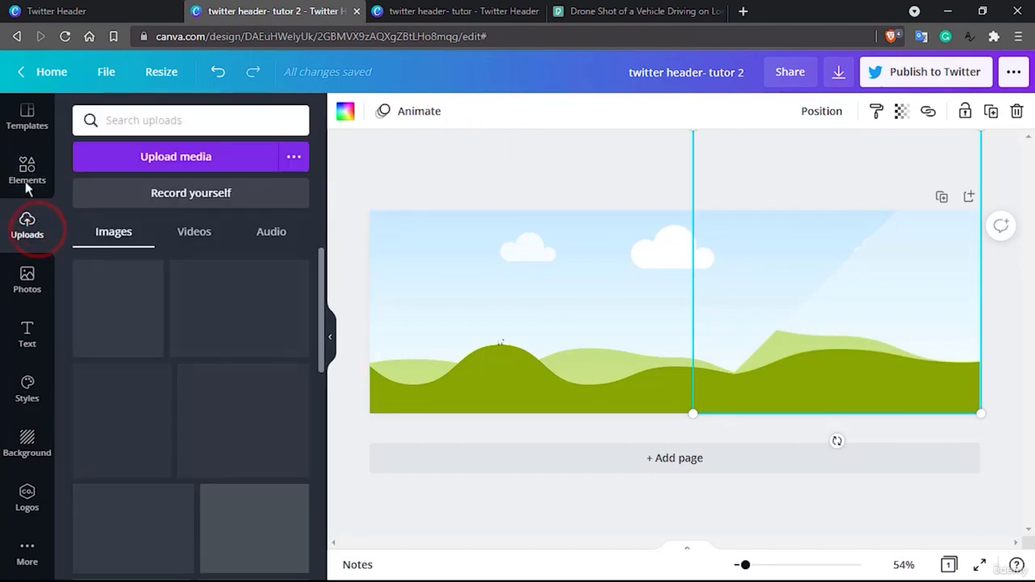
left_click(24, 178)
left_click(28, 226)
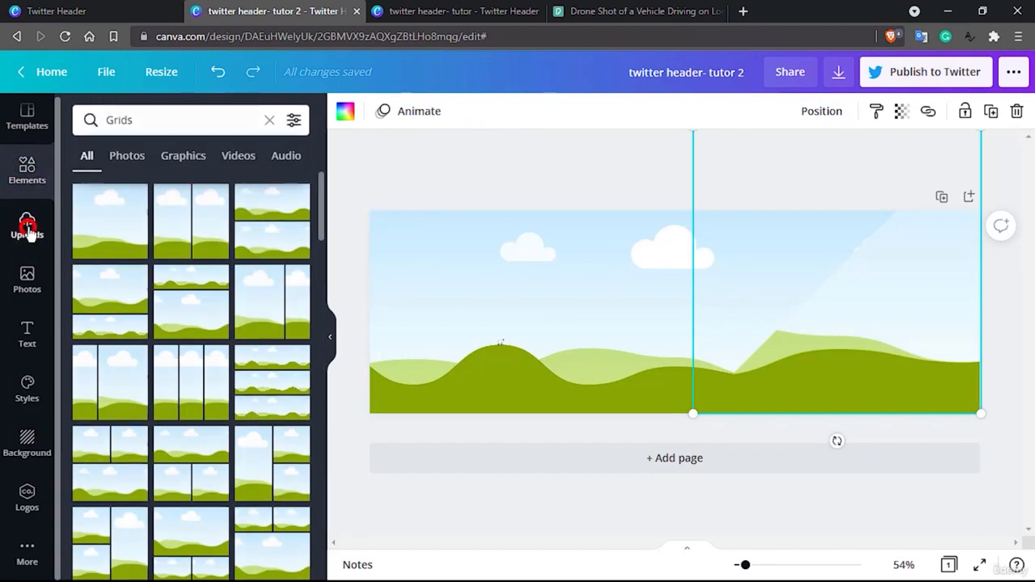
left_click(27, 173)
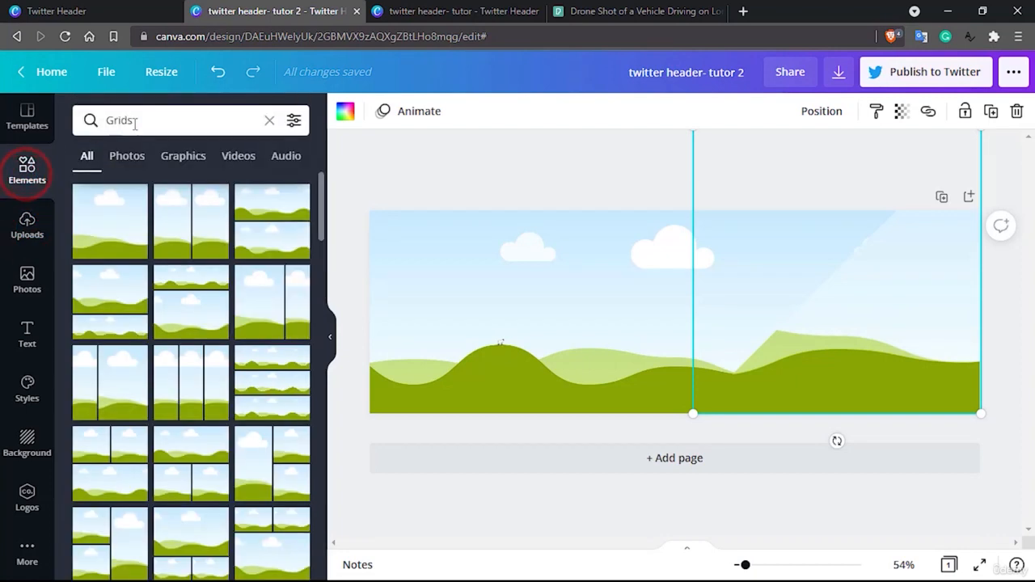
double_click(134, 122)
type("music")
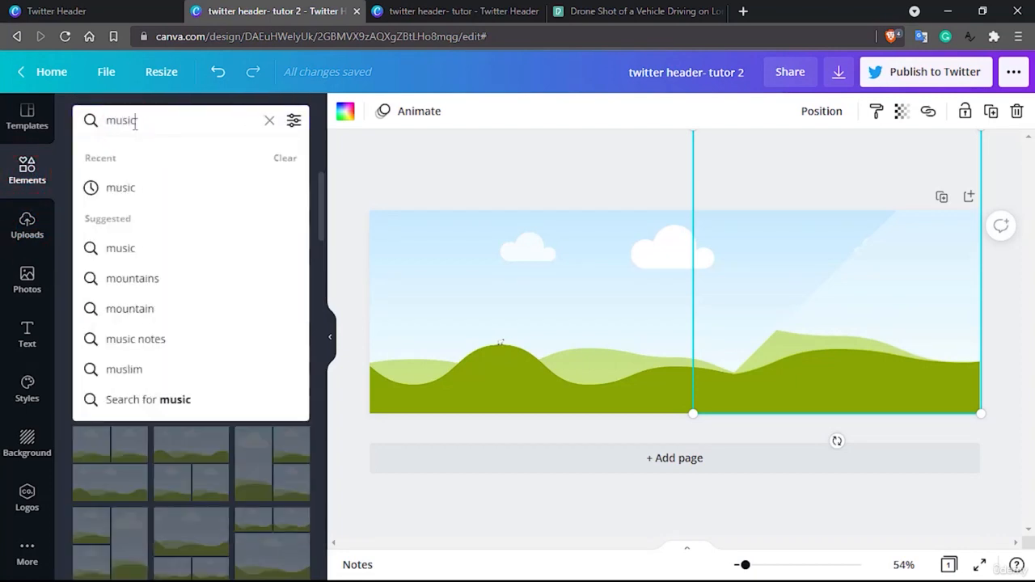
key("Return")
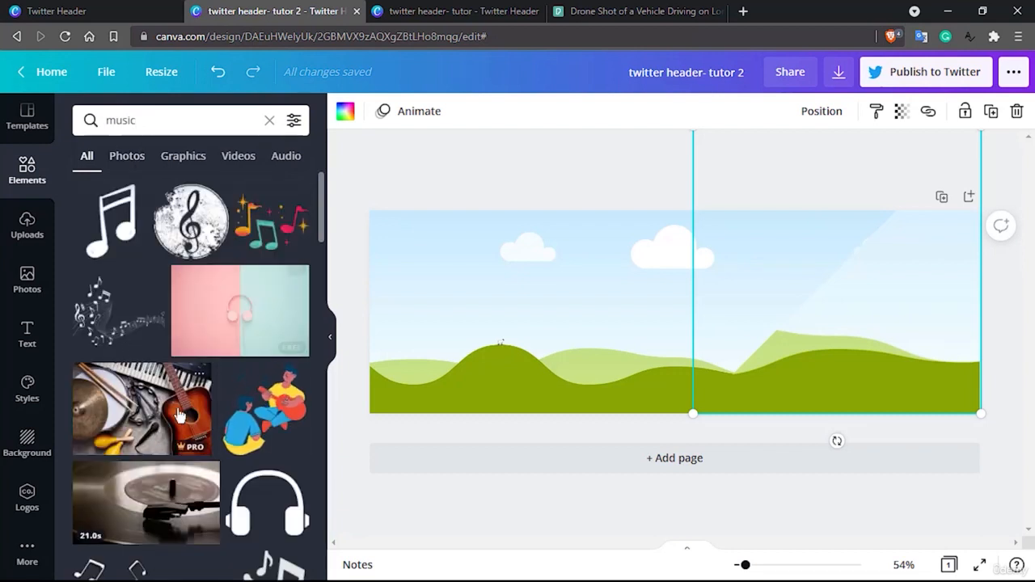
Narrow the music results to photos and fill the header's grid with the dark photo of scattered music notes
scroll(162, 425, "down", 3)
scroll(178, 415, "down", 3)
scroll(179, 415, "up", 5)
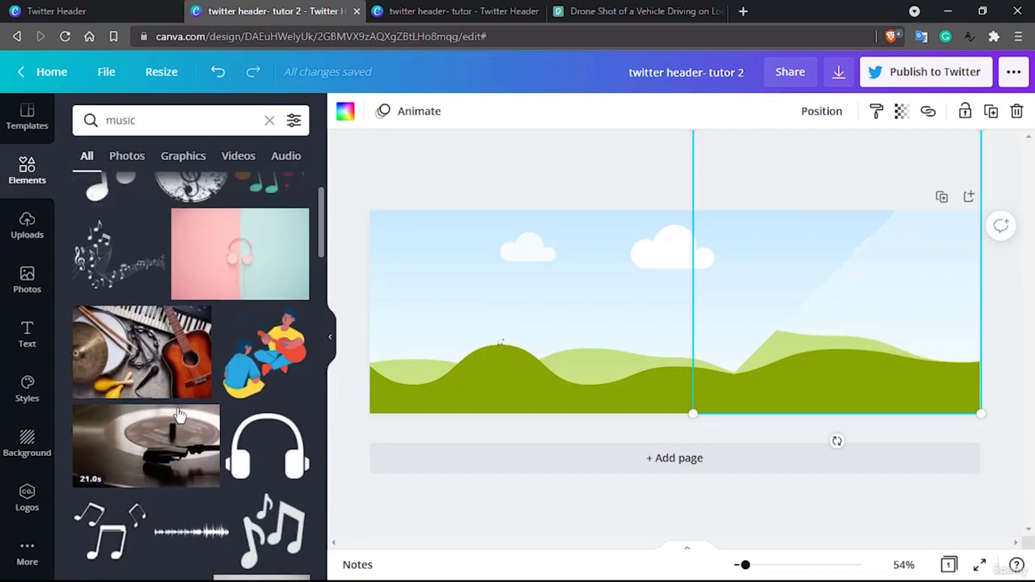
left_click(128, 157)
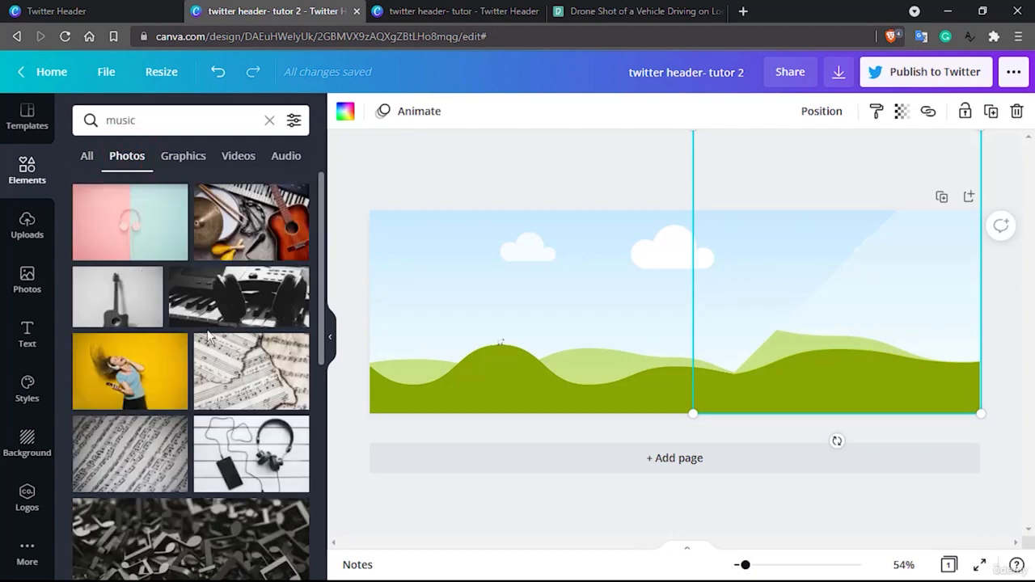
scroll(209, 335, "down", 2)
left_click_drag(189, 453, 449, 305)
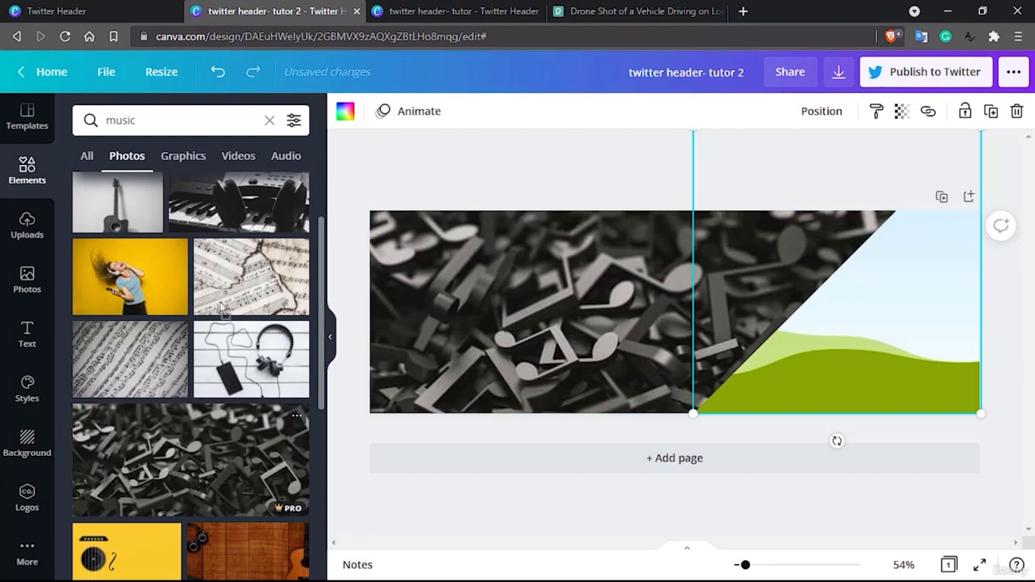
scroll(127, 309, "up", 1)
left_click(183, 156)
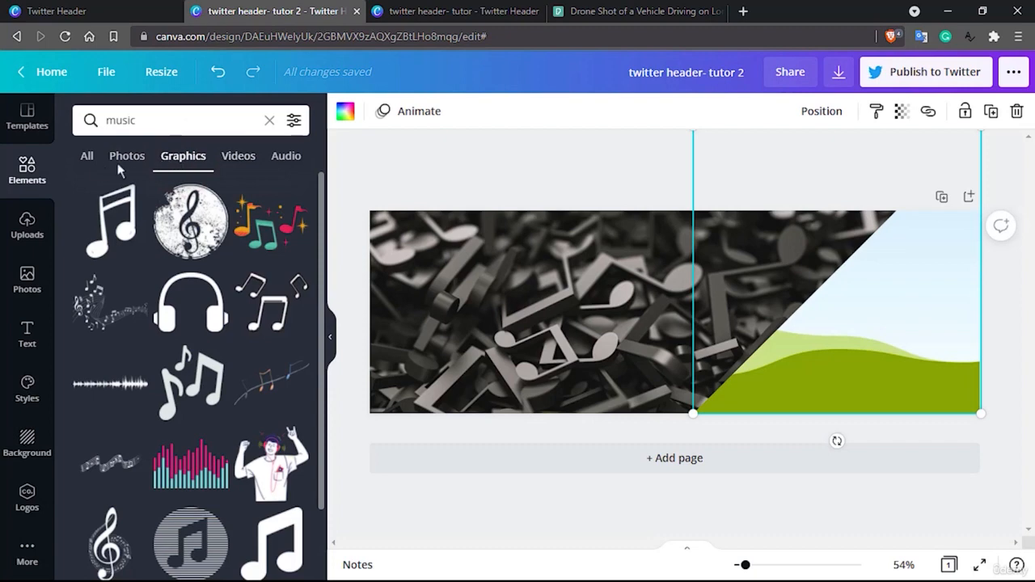
left_click(86, 156)
scroll(145, 346, "down", 3)
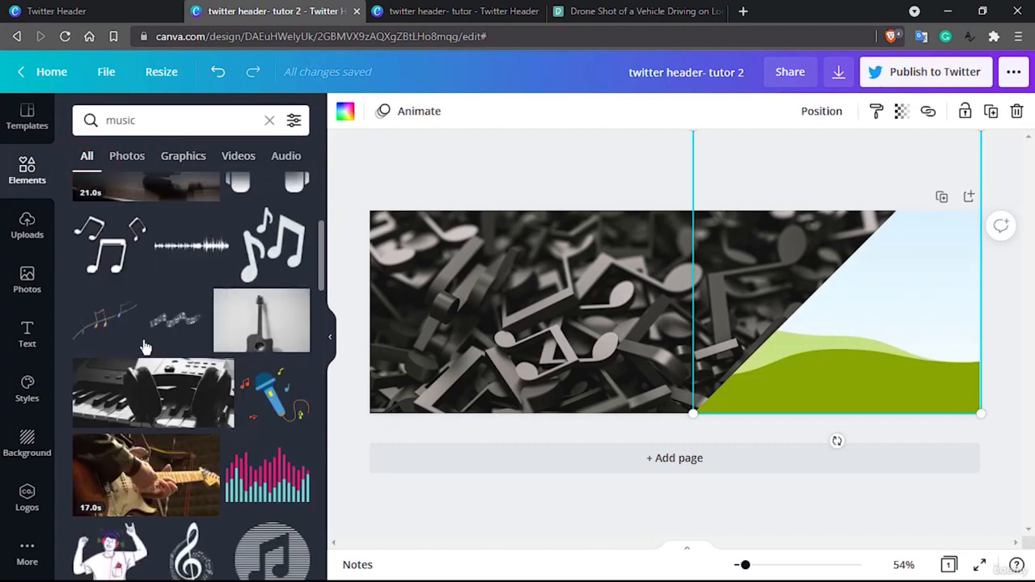
scroll(144, 346, "up", 3)
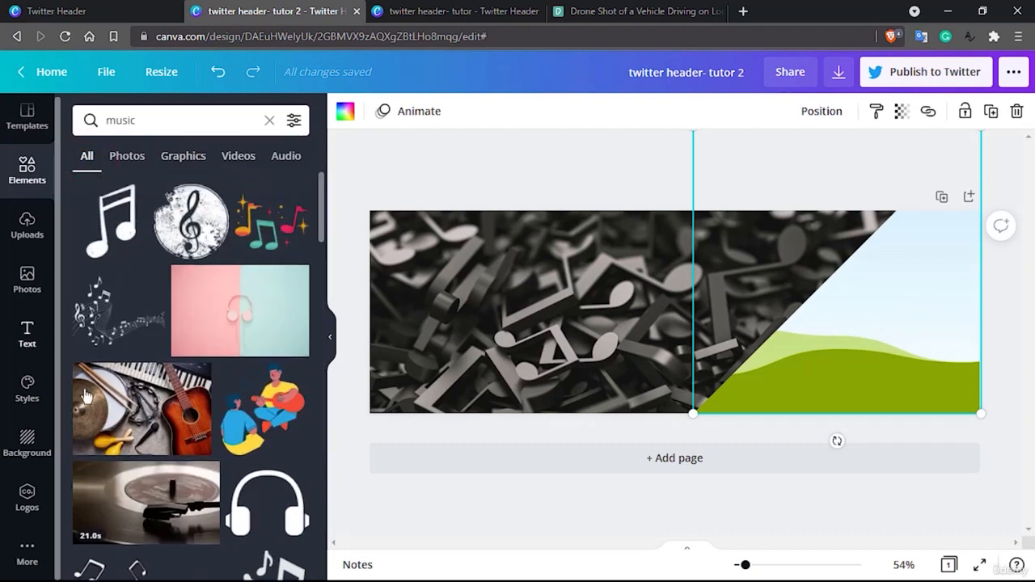
Try to fill the triangle frame with the dark grey-to-black gradient from the Gradients backgrounds
left_click(26, 443)
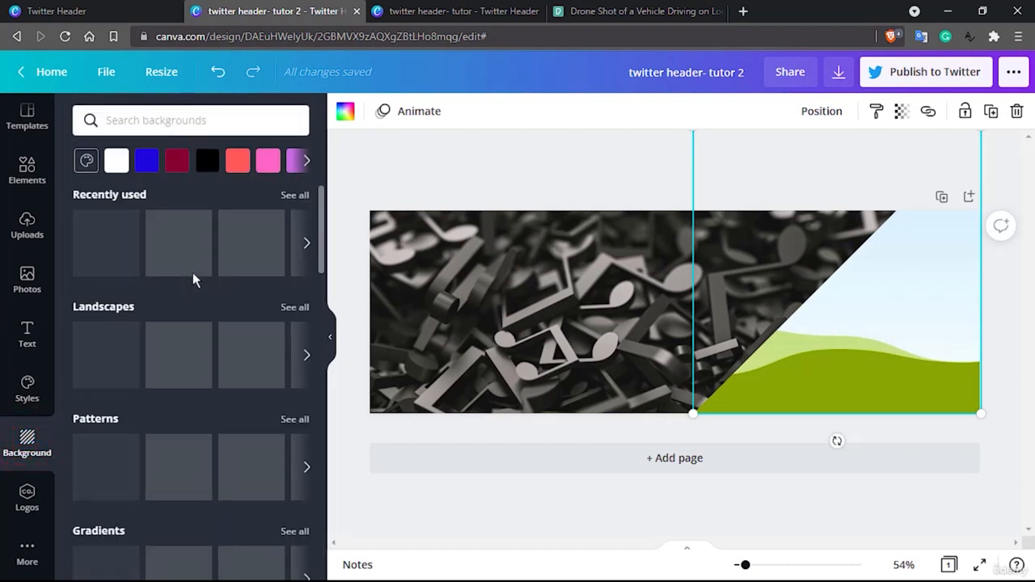
scroll(194, 279, "down", 3)
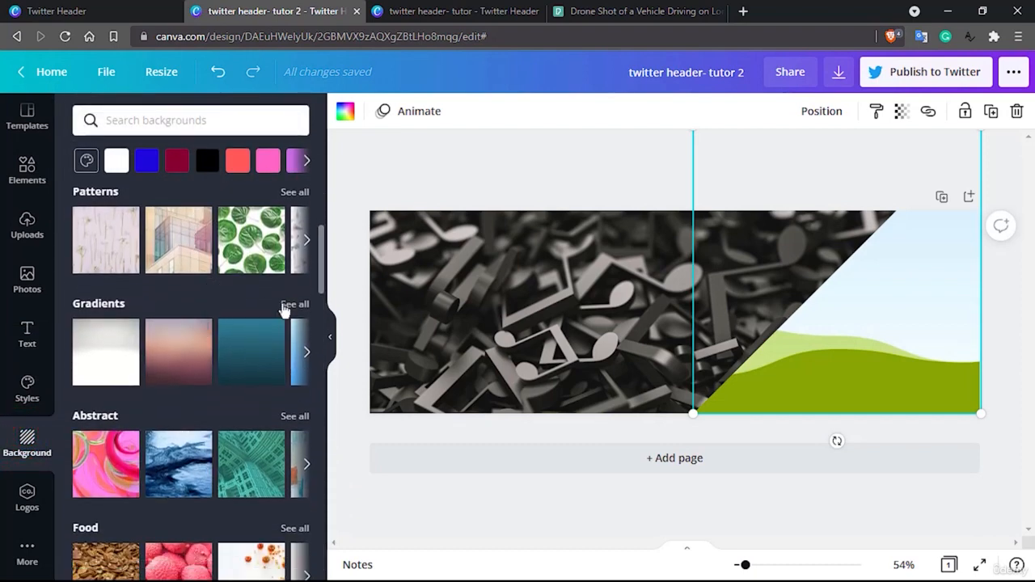
left_click(294, 304)
scroll(283, 310, "down", 5)
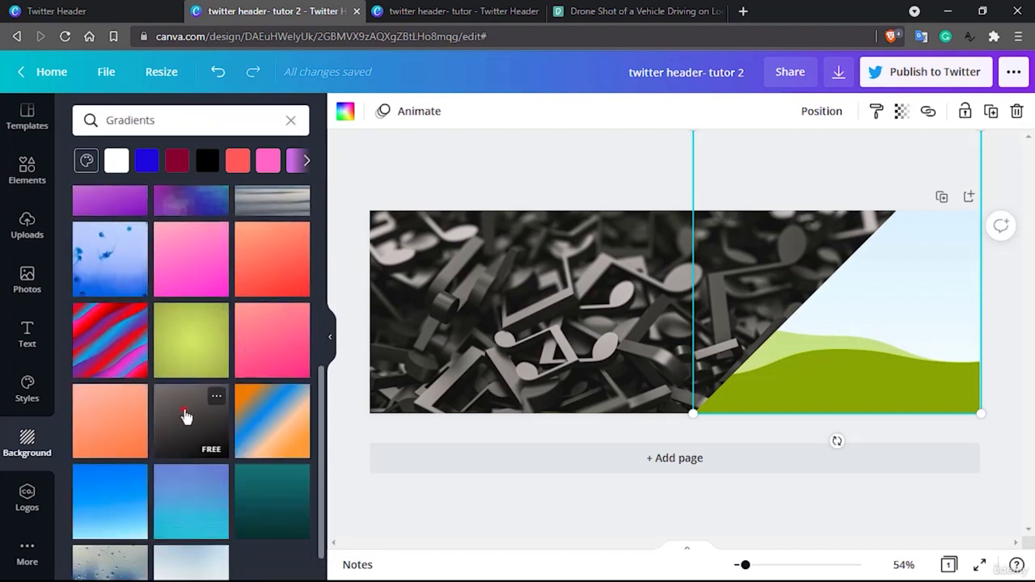
left_click_drag(188, 411, 849, 311)
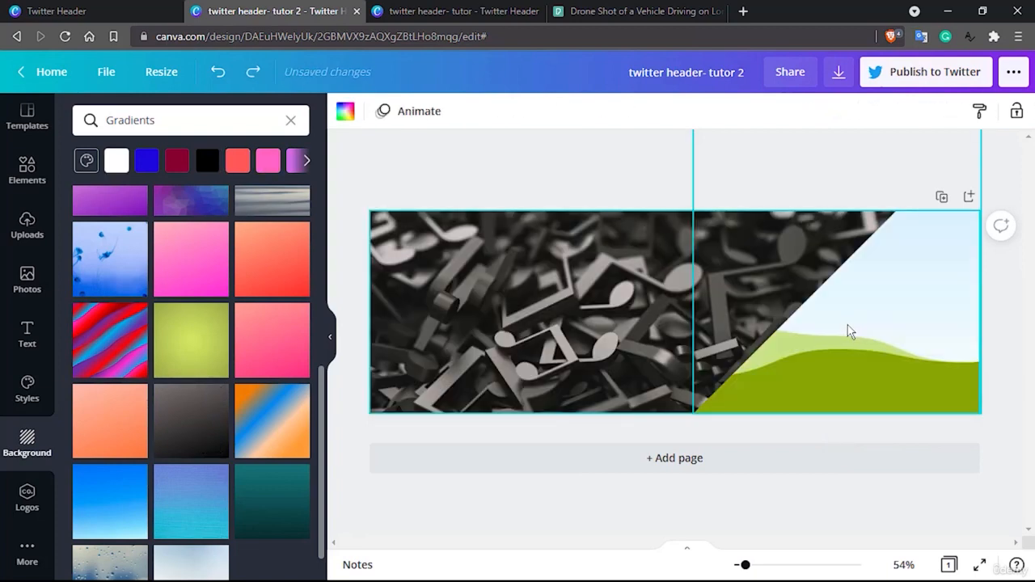
key("ctrl+z")
key("ctrl+y")
scroll(209, 387, "down", 2)
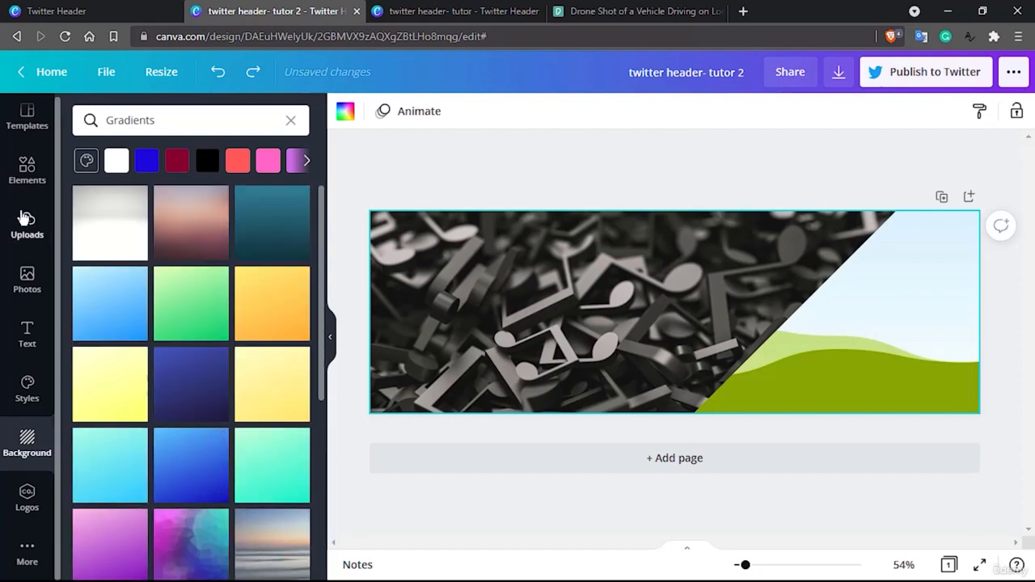
Search the elements library for "dark"
left_click(27, 225)
left_click(26, 170)
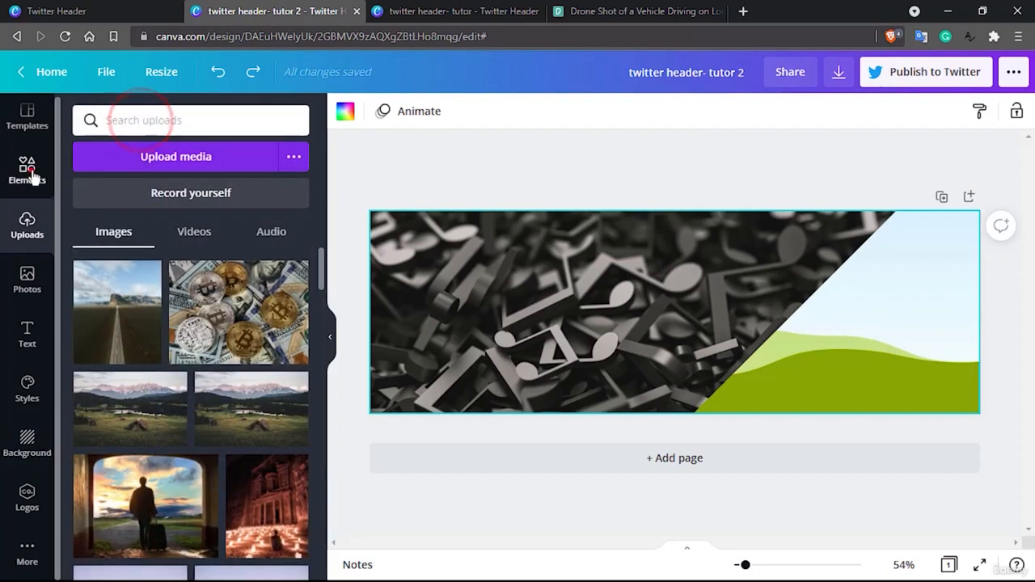
left_click(122, 121)
double_click(129, 123)
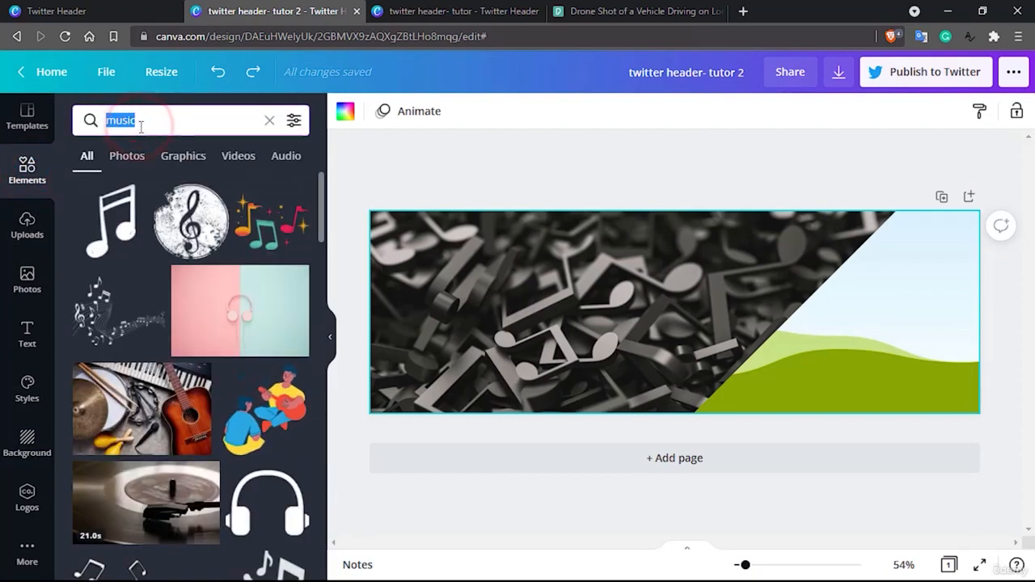
type("dark ")
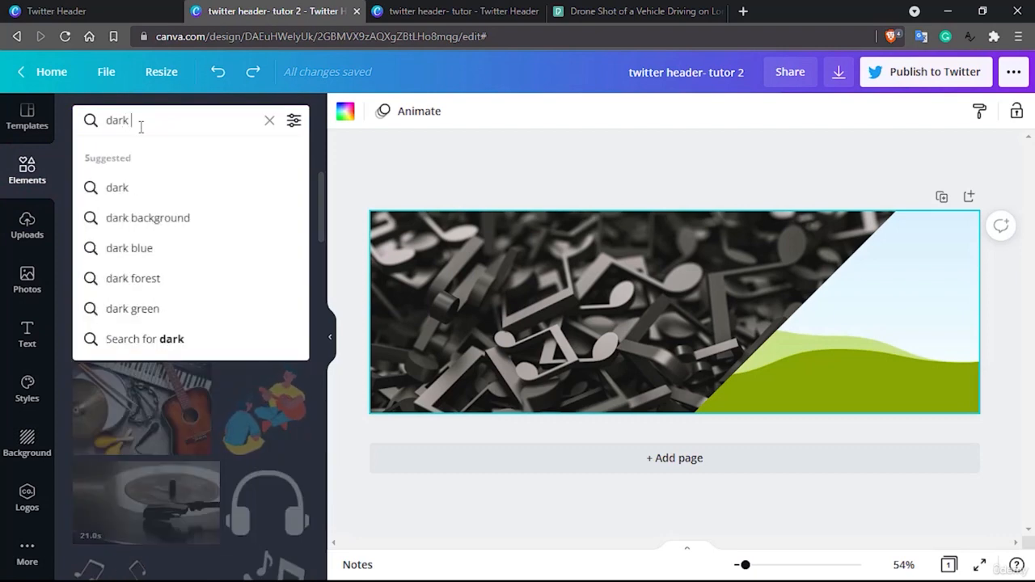
type("gr")
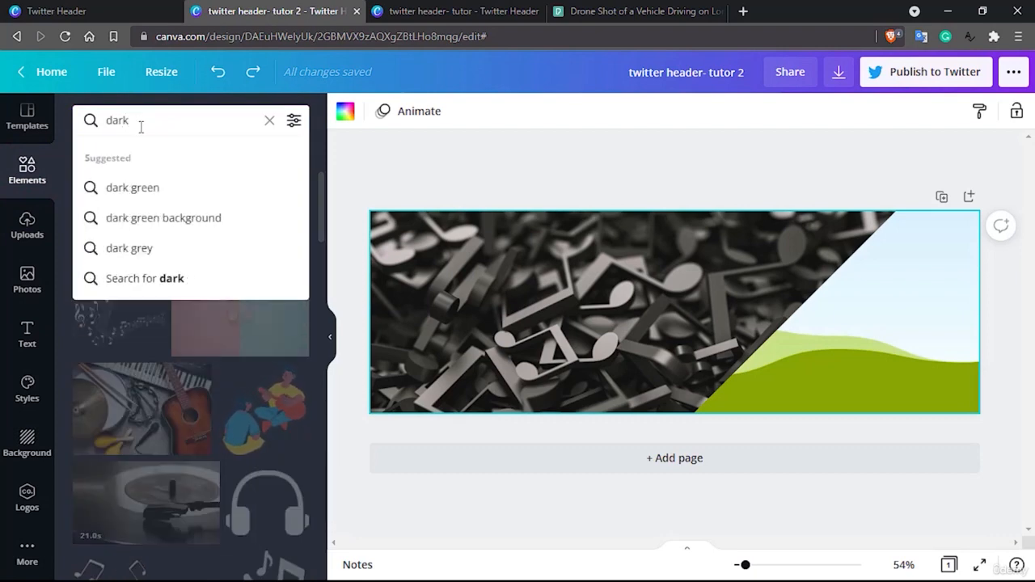
key("Return")
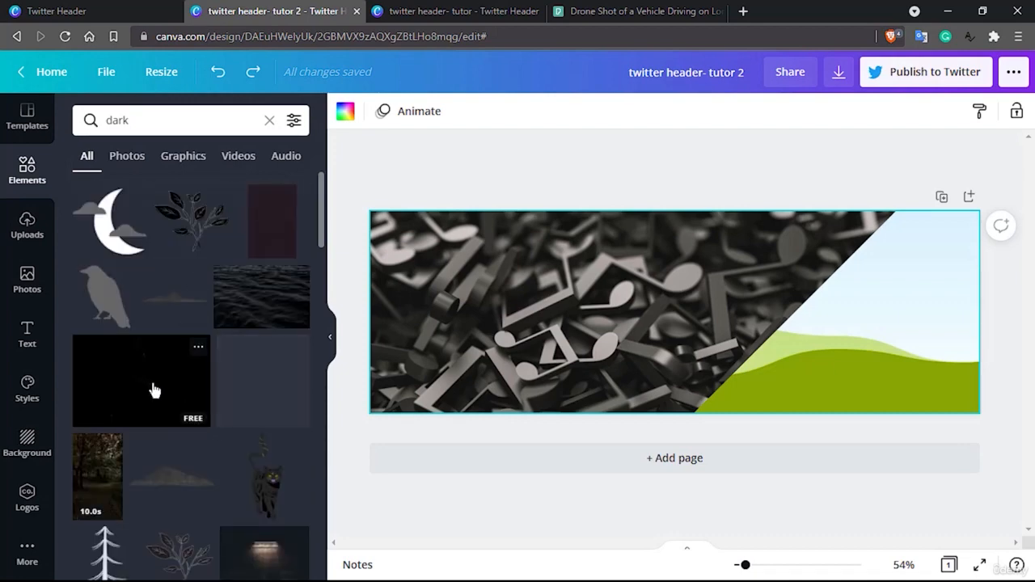
Fill the triangle frame with the plain black textured photo from the dark results
scroll(154, 391, "down", 5)
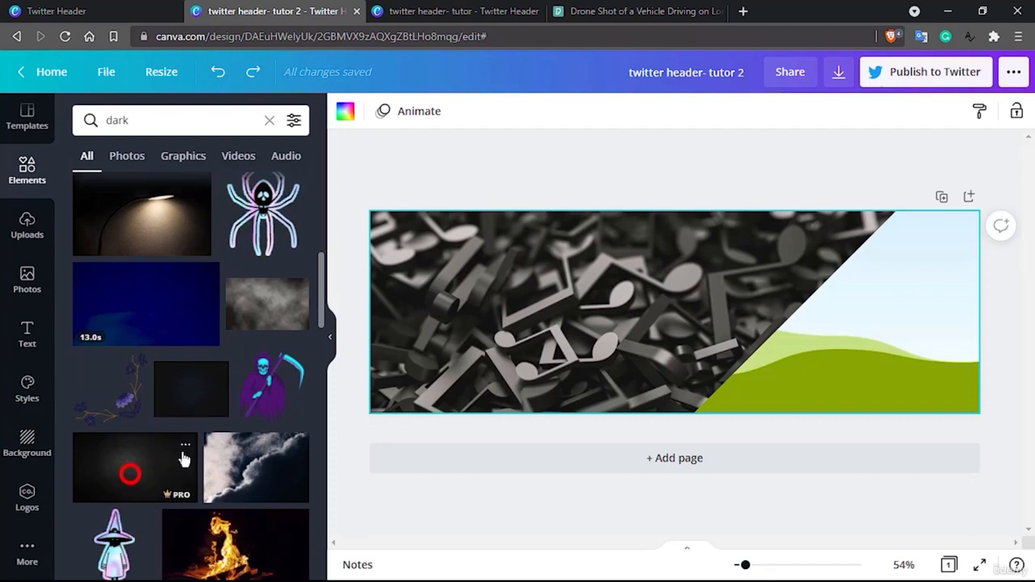
left_click_drag(185, 458, 895, 333)
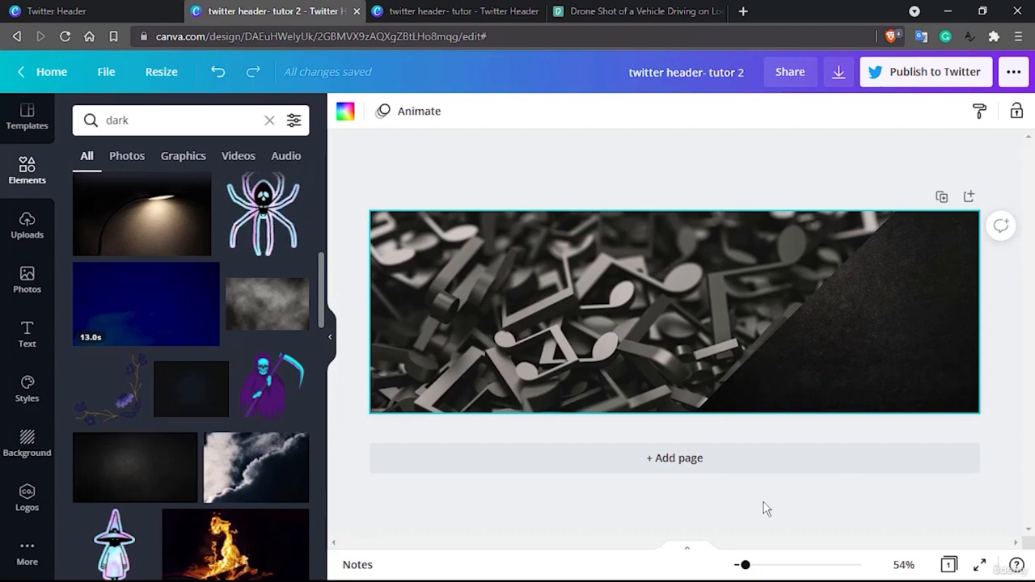
scroll(158, 296, "up", 2)
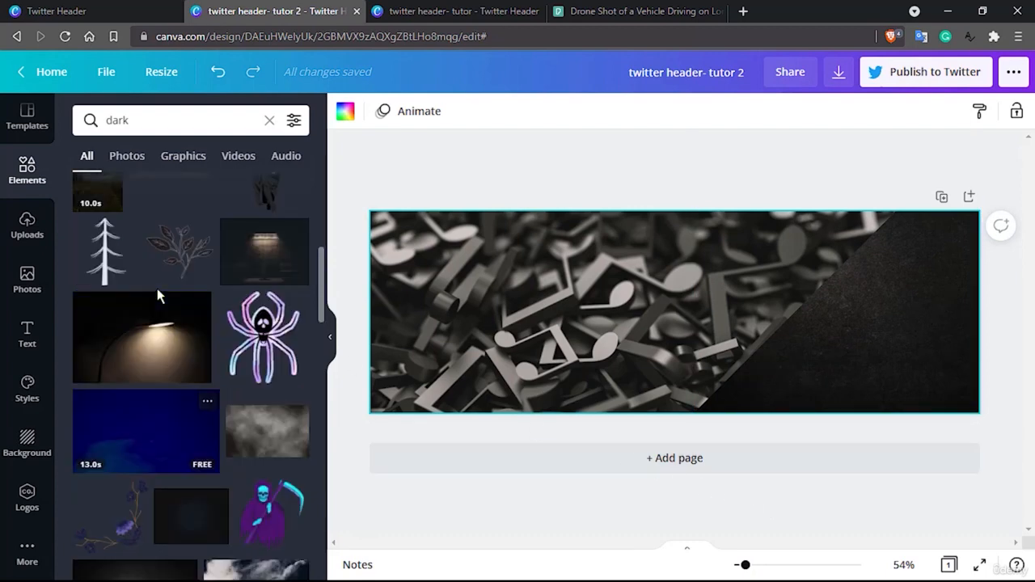
scroll(159, 296, "up", 5)
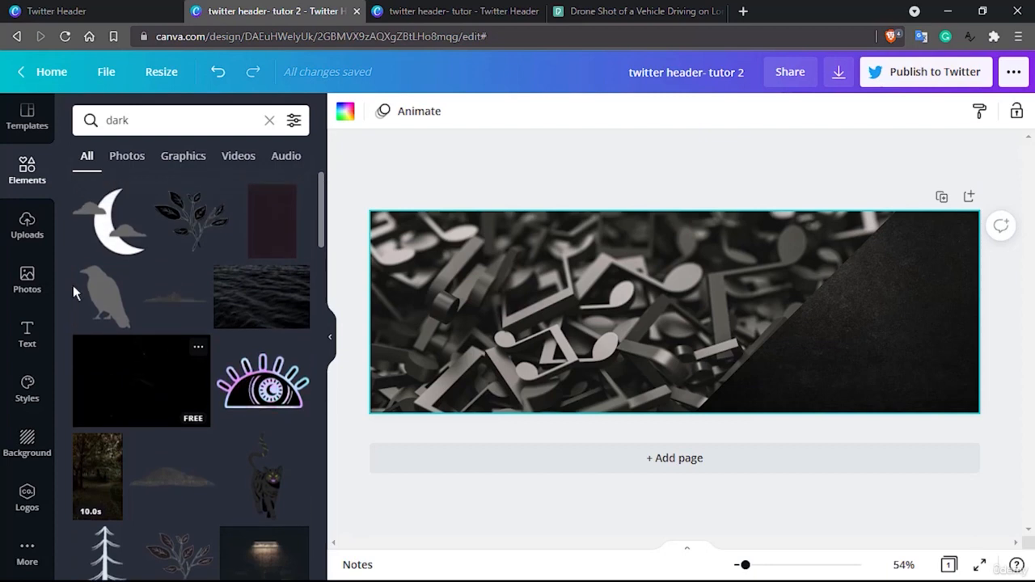
Search the elements library for "white line"
left_click(132, 119)
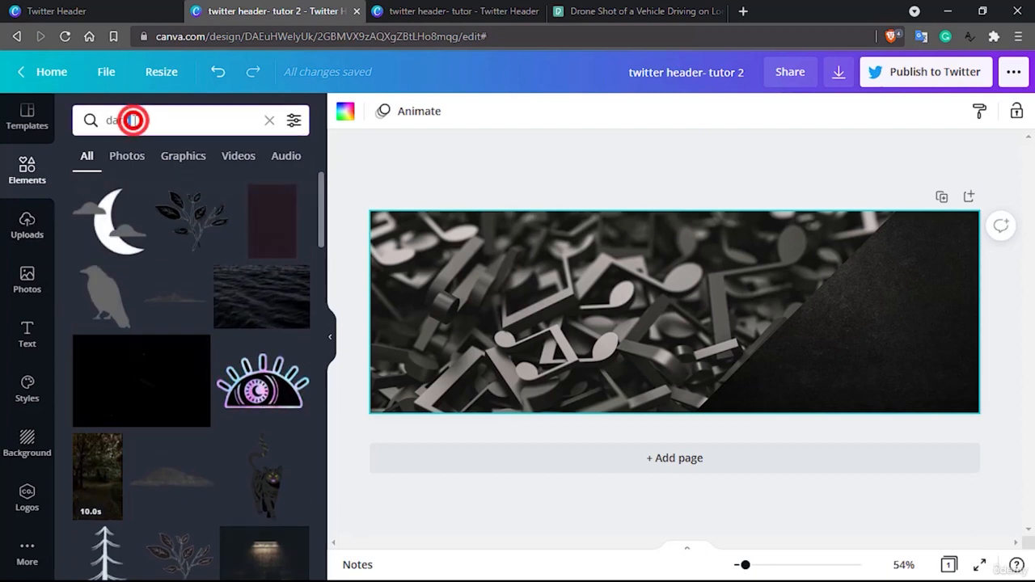
double_click(132, 120)
type("whit")
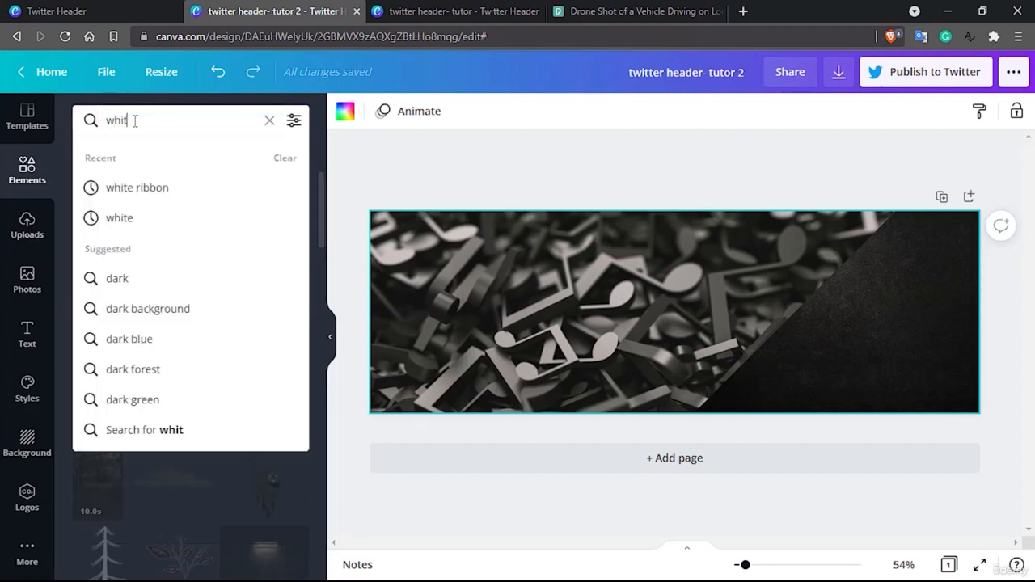
type("e line")
key("Return")
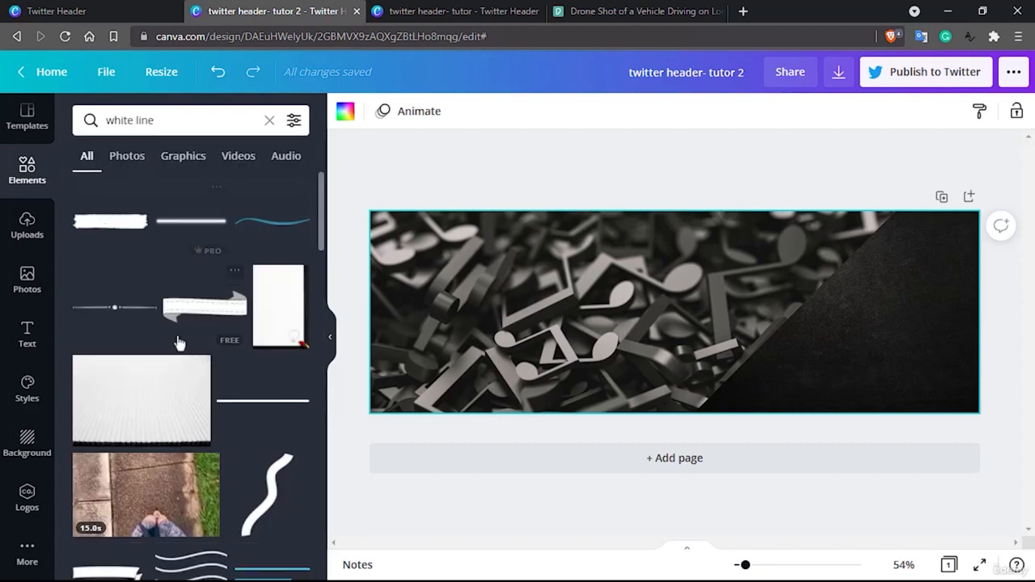
Add the glowing white line to the header and place it across the lower part of the black triangle
left_click_drag(200, 231, 647, 330)
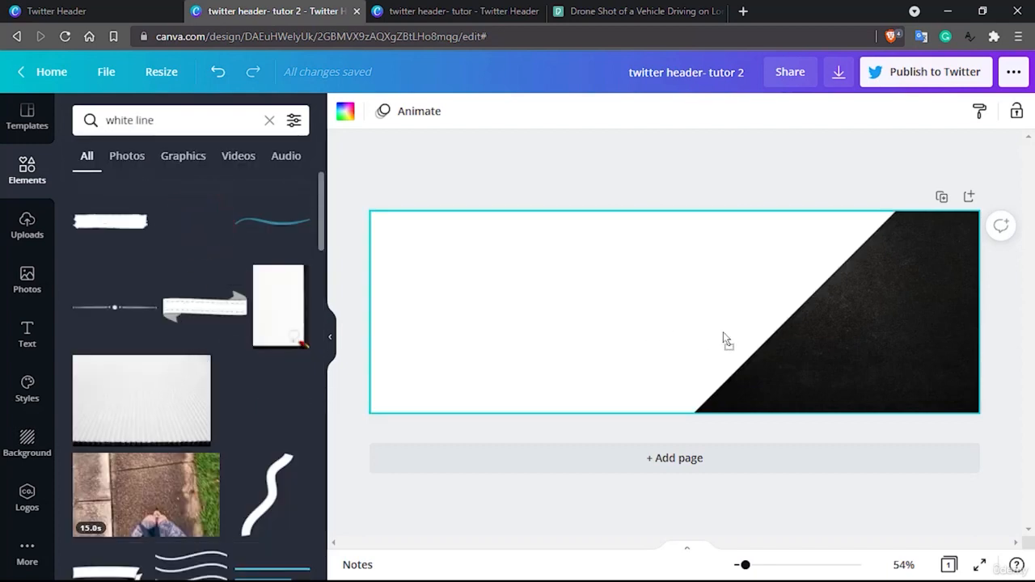
mouse_move(722, 333)
left_mouse_down()
mouse_move(788, 359)
mouse_move(666, 355)
mouse_move(612, 326)
mouse_move(461, 180)
mouse_move(199, 223)
mouse_move(577, 334)
mouse_move(766, 364)
mouse_move(743, 356)
mouse_move(781, 346)
mouse_move(622, 328)
mouse_move(723, 338)
left_mouse_up()
left_click(458, 183)
left_click_drag(647, 311, 730, 376)
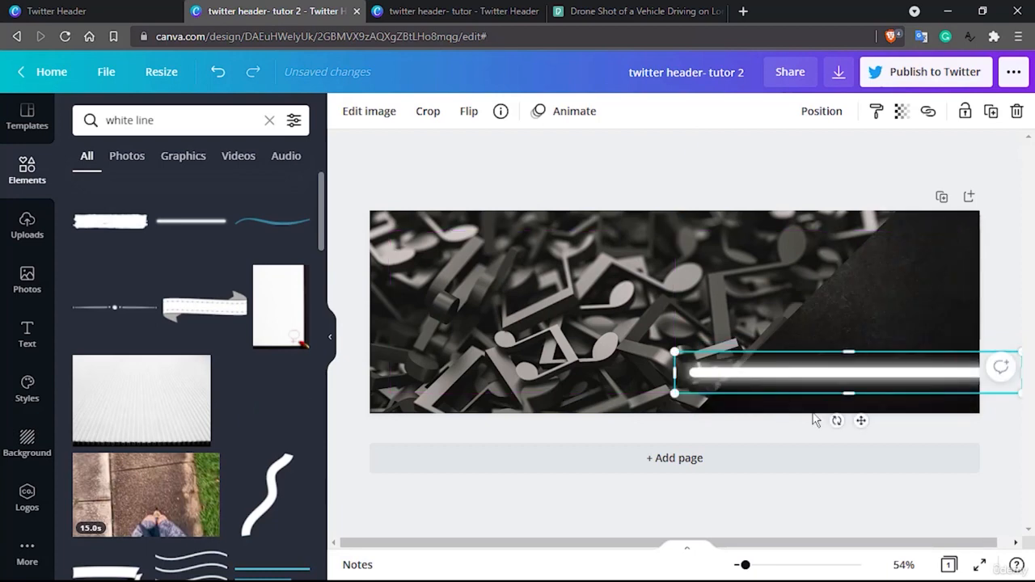
Rotate the glowing line to a rising diagonal and nudge it up and left towards the triangle's slanted edge
left_click_drag(837, 421, 894, 464)
key("Up")
key("Up")
key("Up")
key("Up")
key("Up")
key("Up")
key("Up")
key("Up")
key("Up")
key("Up")
key("Up")
key("Up")
key("Up")
key("Up")
key("Up")
key("Up")
key("Up")
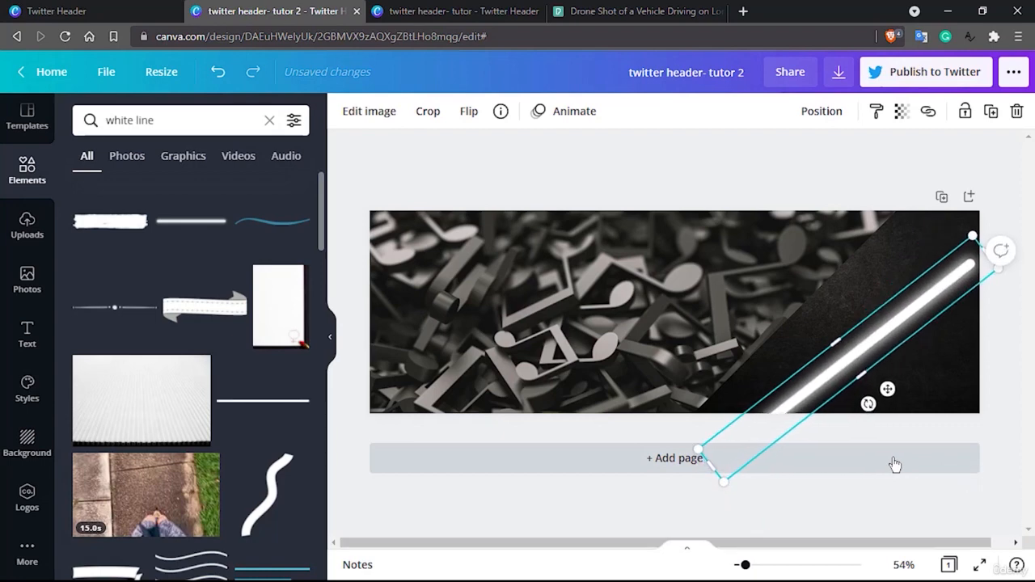
key("Left")
key("Left")
key("Left")
key("Left")
key("Left")
key("Left")
key("Left")
key("Left")
key("Left")
key("Left")
key("Left")
key("Left")
key("Left")
key("Left")
key("Left")
key("Left")
key("Left")
key("Left")
key("Left")
key("Left")
key("Left")
key("Left")
key("Left")
key("Left")
key("Left")
key("Left")
key("Left")
key("Left")
key("Left")
key("Left")
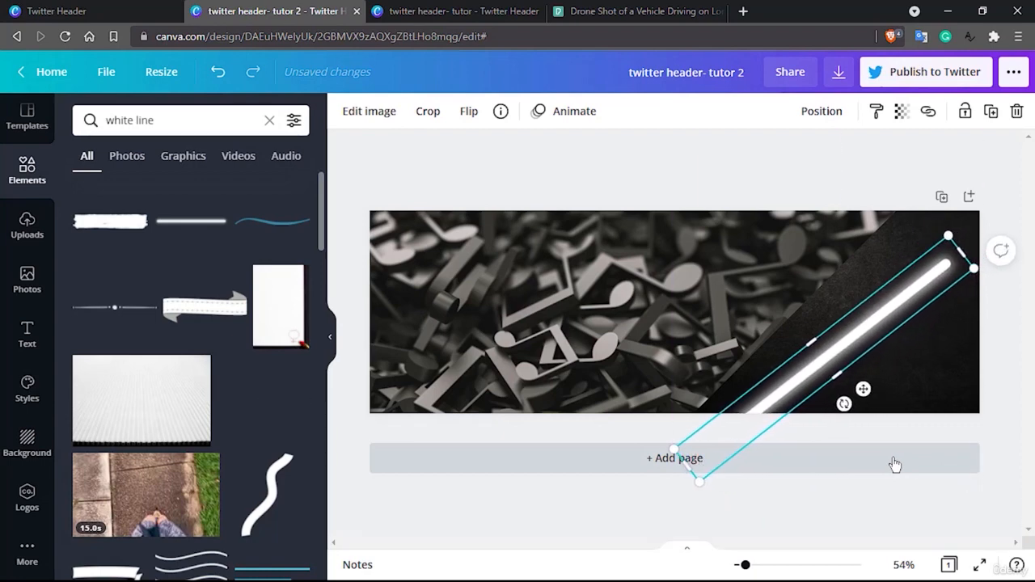
key("Up")
key("Up")
key("Up")
key("Up")
key("Up")
key("Up")
key("Up")
key("Up")
key("Up")
key("Up")
key("Up")
key("Up")
key("Up")
key("Up")
key("Up")
key("Up")
key("Up")
key("Up")
key("Up")
key("Up")
key("Left")
key("Left")
key("Left")
key("Left")
key("Left")
key("Left")
key("Left")
key("Left")
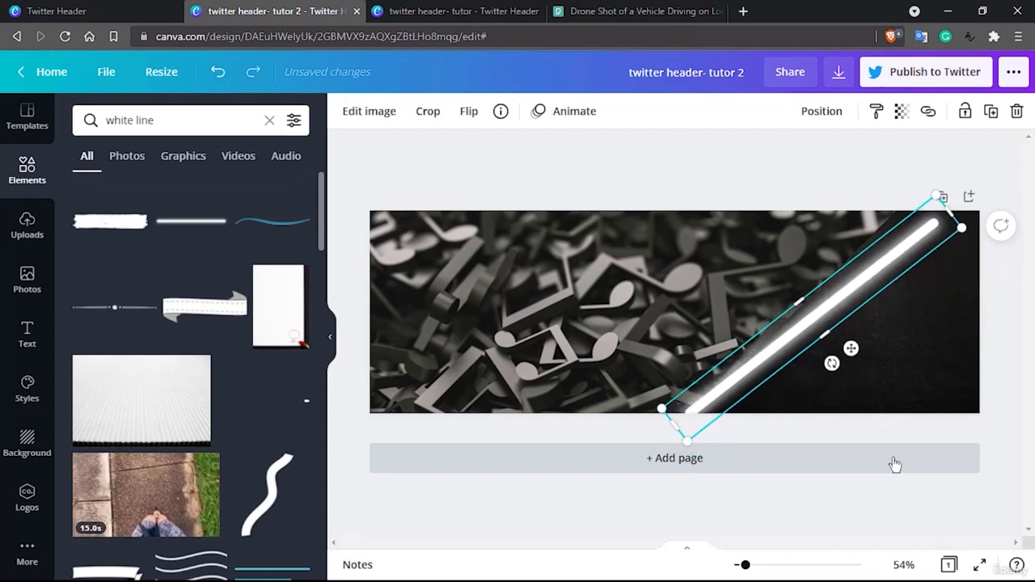
Fine-tune the glowing line's rotation to match the triangle's slope and nudge it left onto the boundary with the music photo
left_click_drag(831, 363, 837, 361)
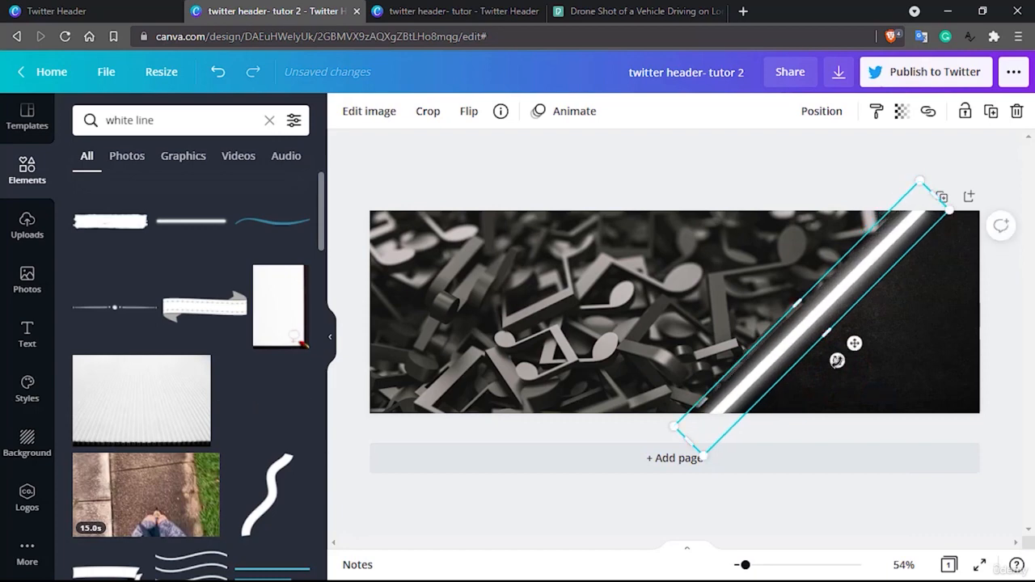
key("Left")
key("Left")
key("Left")
key("Left")
key("Left")
key("Left")
key("Left")
key("Left")
key("Left")
key("Left")
key("Left")
key("Left")
key("Left")
key("Left")
key("Left")
key("Left")
key("Left")
key("Left")
key("Left")
key("Left")
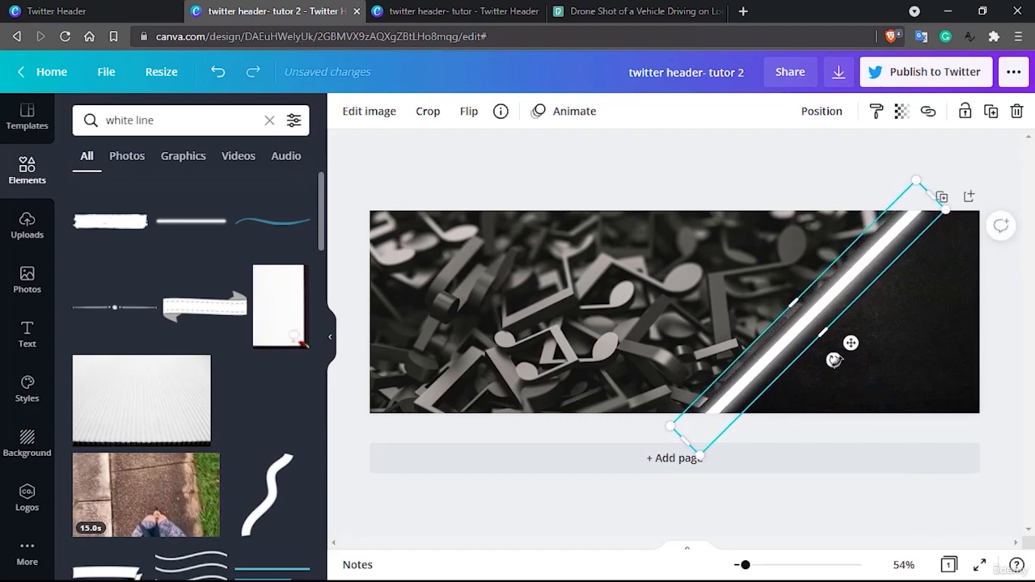
key("Left")
key("Left")
key("Left")
key("Left")
key("Left")
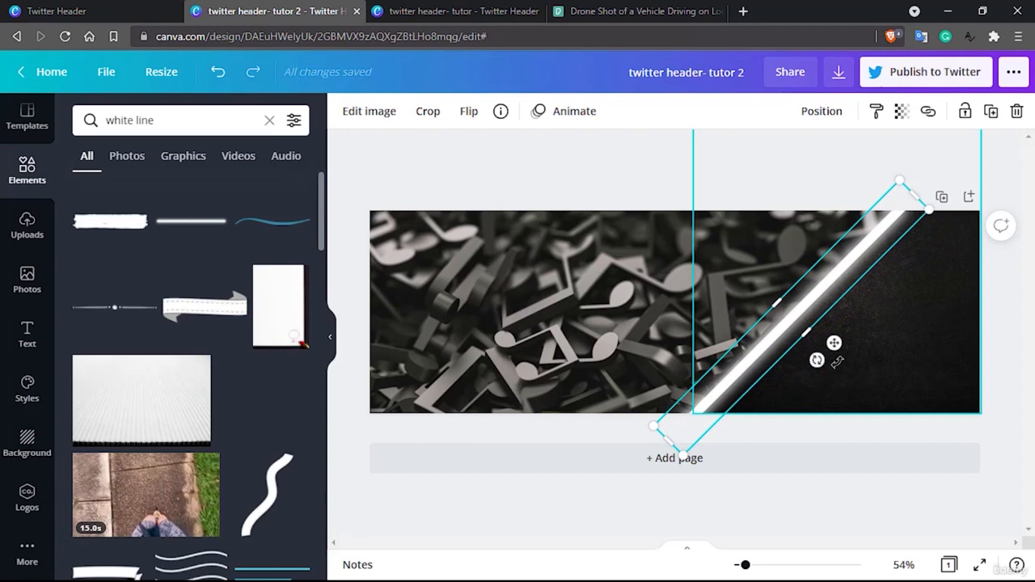
key("Left")
key("Left")
key("Left")
key("Left")
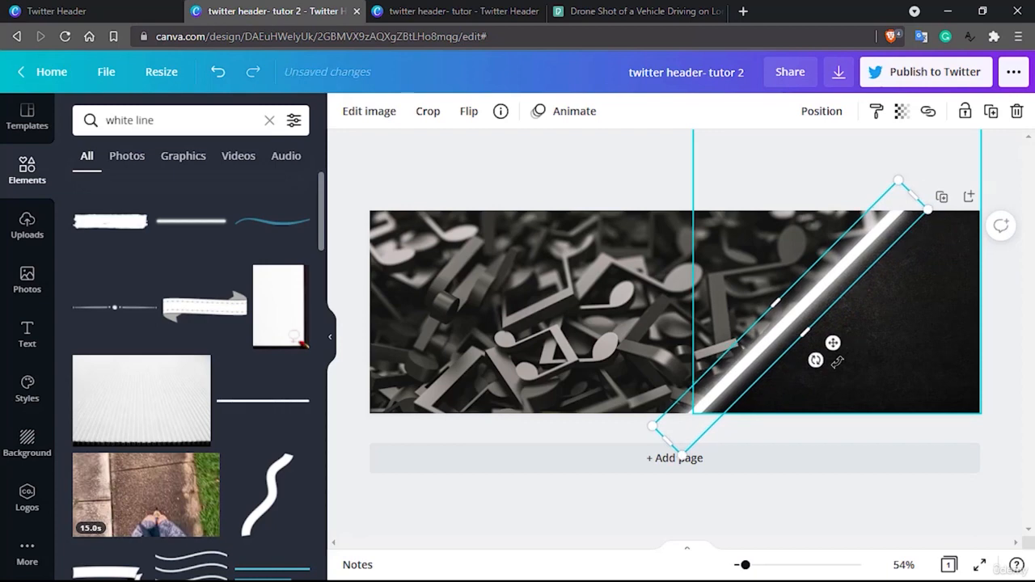
left_click(606, 170)
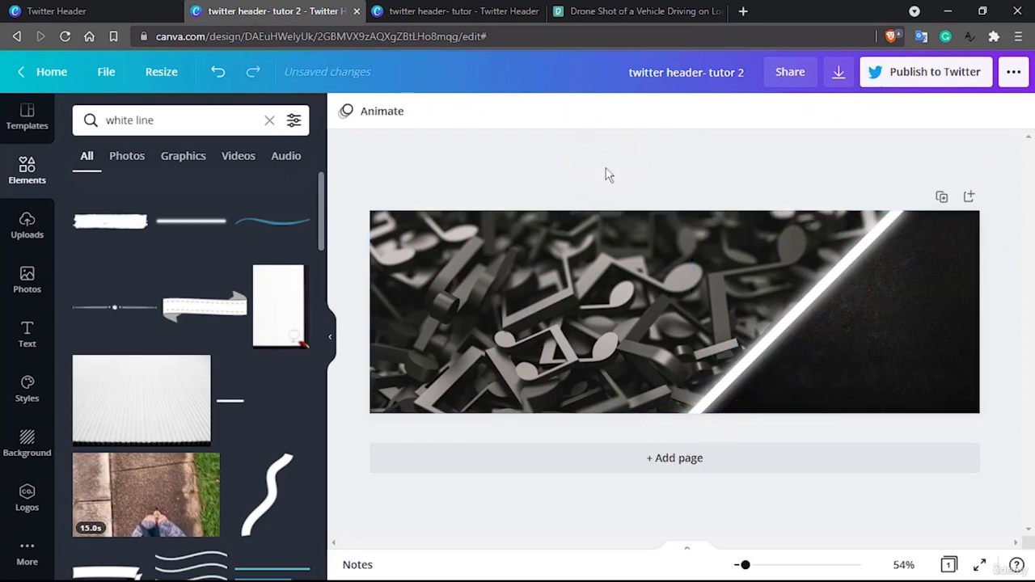
Add the recently used "cold, smooth & tasty." font combination over the black triangle
left_click(28, 333)
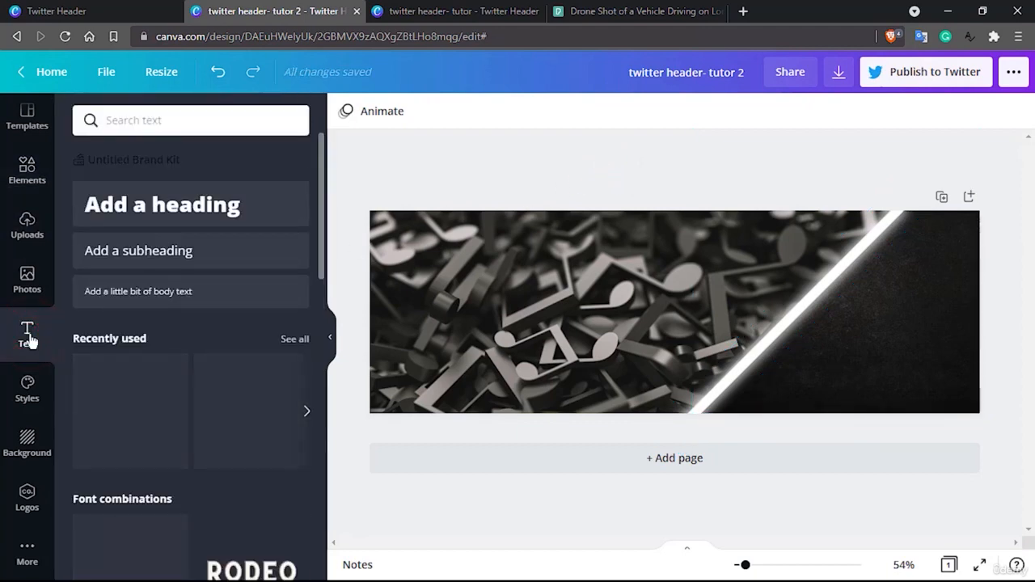
left_click_drag(173, 212, 202, 214)
left_click_drag(251, 405, 872, 289)
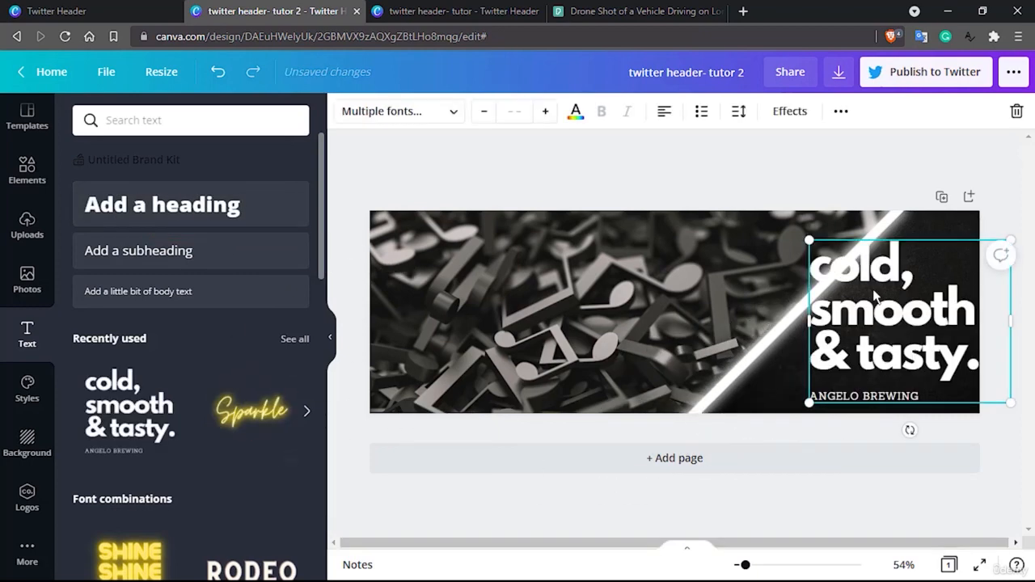
Ungroup the font combination and delete only its small "ANGELO BREWING" line
left_click(888, 396)
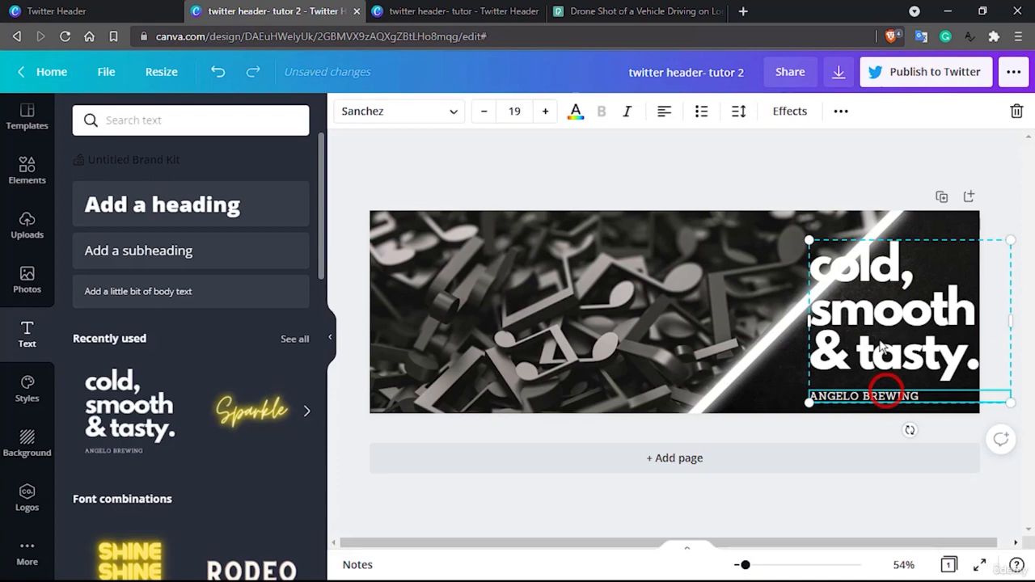
left_click(841, 110)
left_click(595, 147)
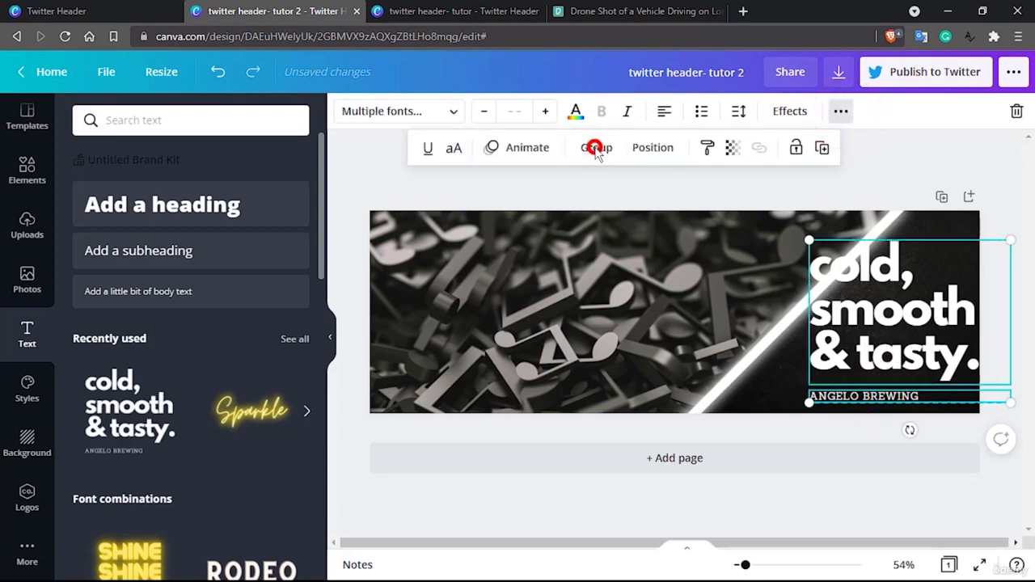
left_click(892, 396)
key("Delete")
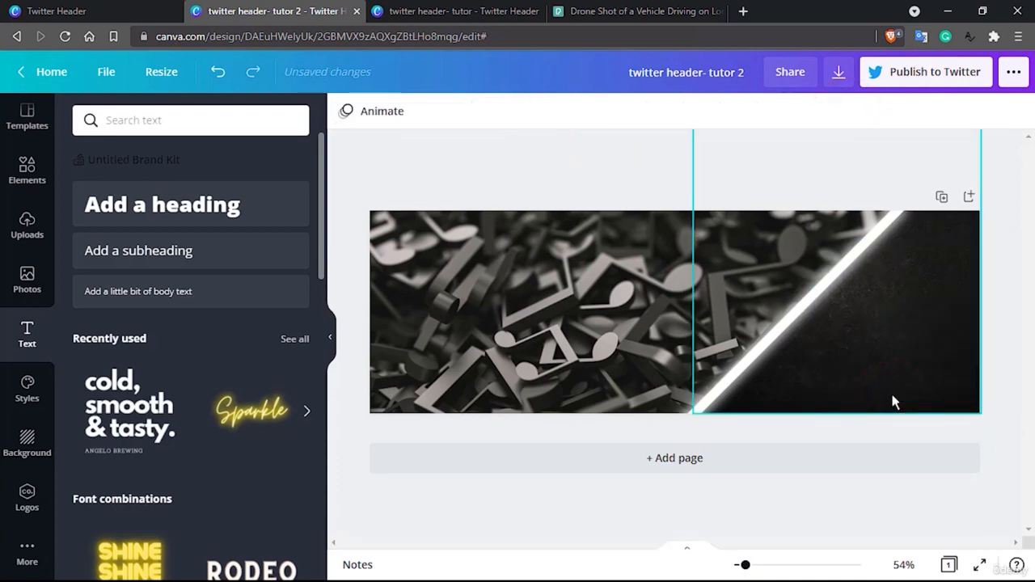
key("ctrl+z")
left_click(875, 353)
left_click(872, 396)
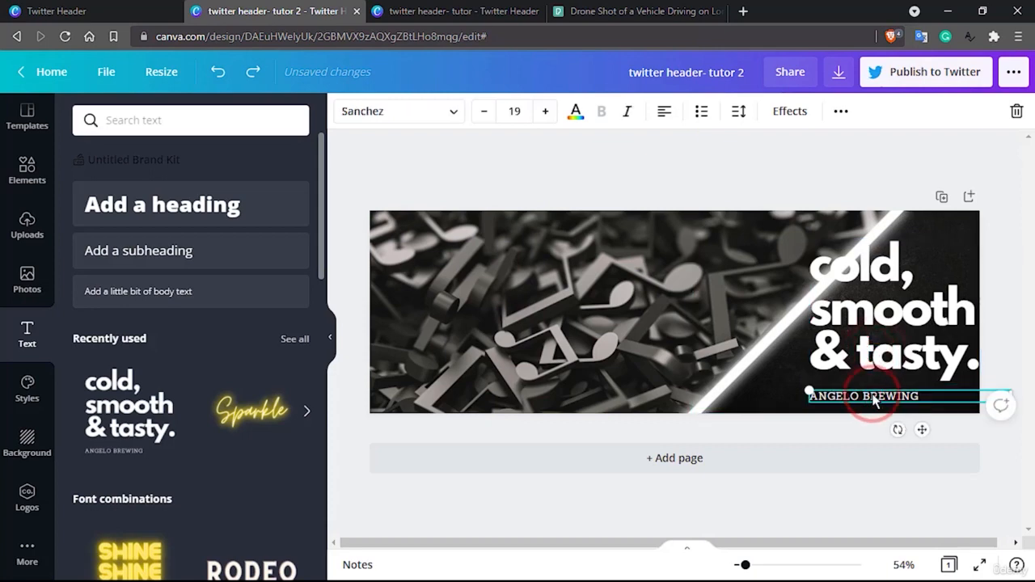
key("Delete")
Replace the "cold, smooth & tasty." text with "LIVE"
left_click(873, 347)
left_click(873, 348)
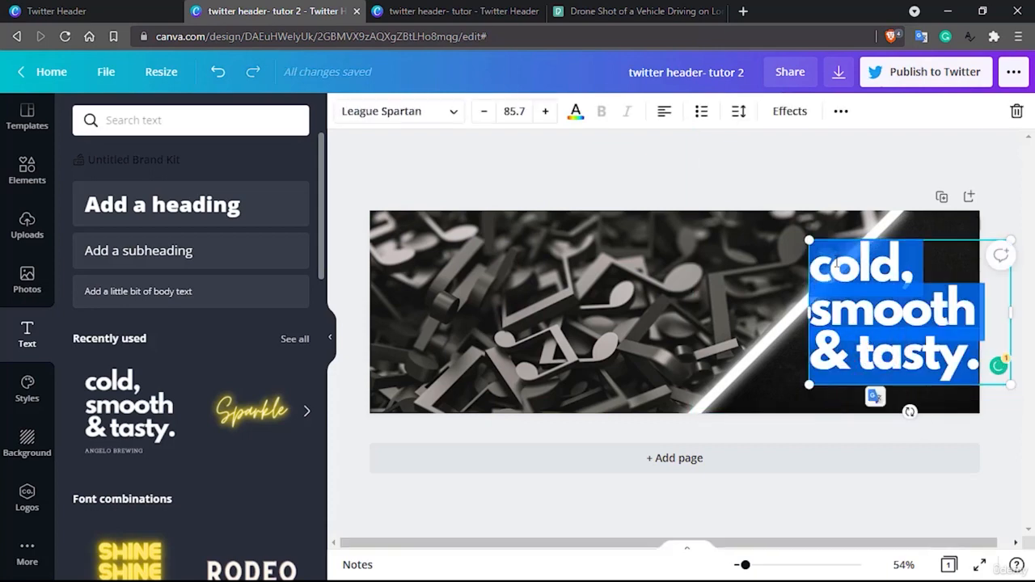
type("LIVE")
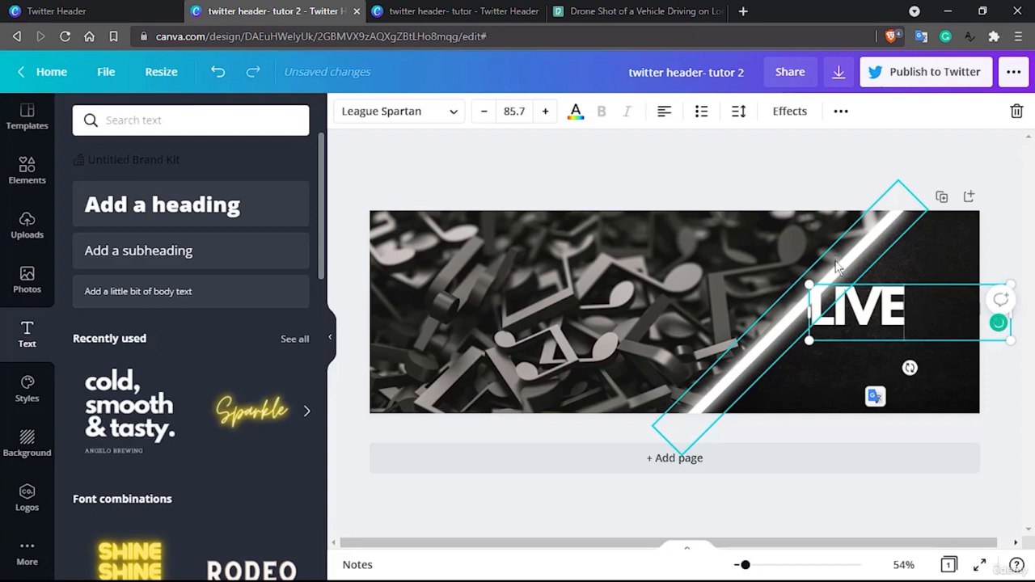
left_click(987, 371)
Set the LIVE text's font size to 50
left_click(882, 301)
left_click(873, 306)
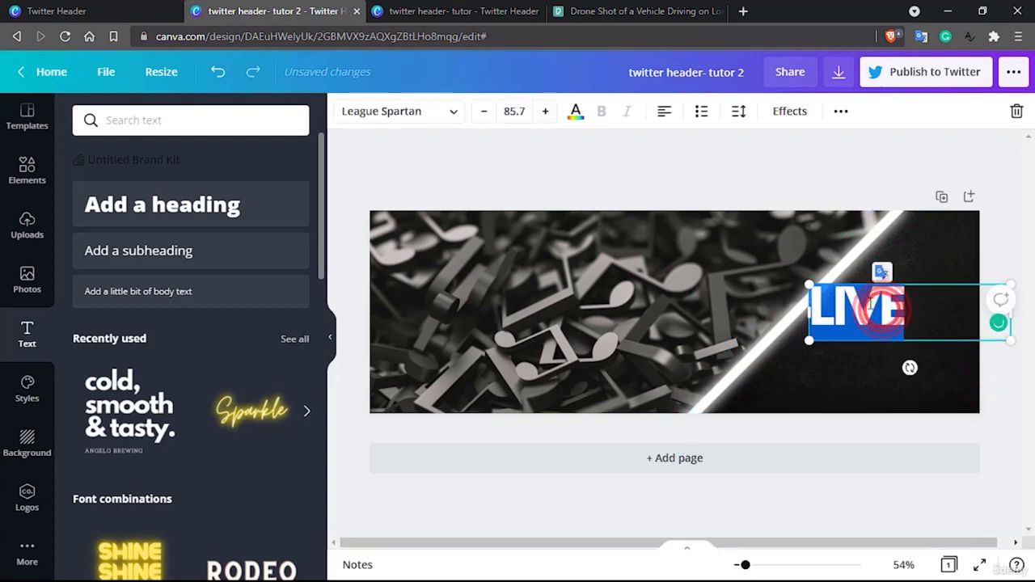
double_click(515, 111)
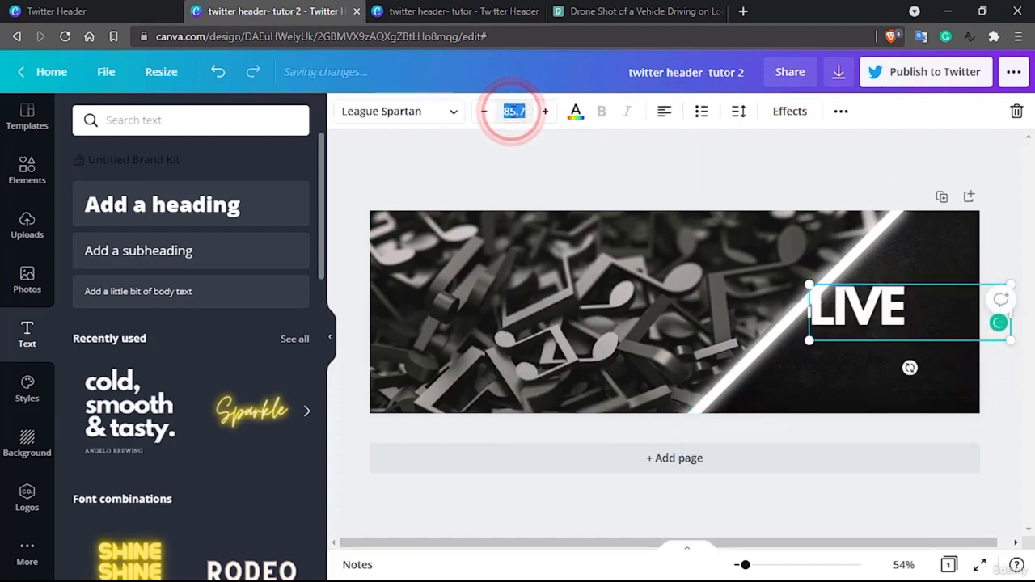
type("50")
key("Return")
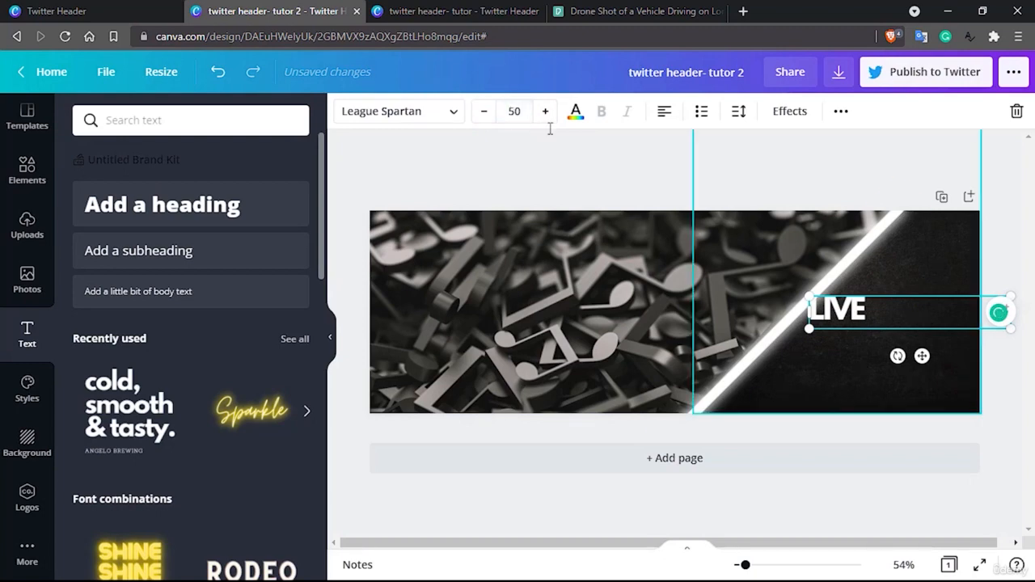
Scale the LIVE text down to about size 46.6 and move it to the upper part of the black triangle
mouse_move(1012, 333)
left_mouse_down()
mouse_move(913, 311)
mouse_move(1003, 348)
left_mouse_up()
left_click(877, 313)
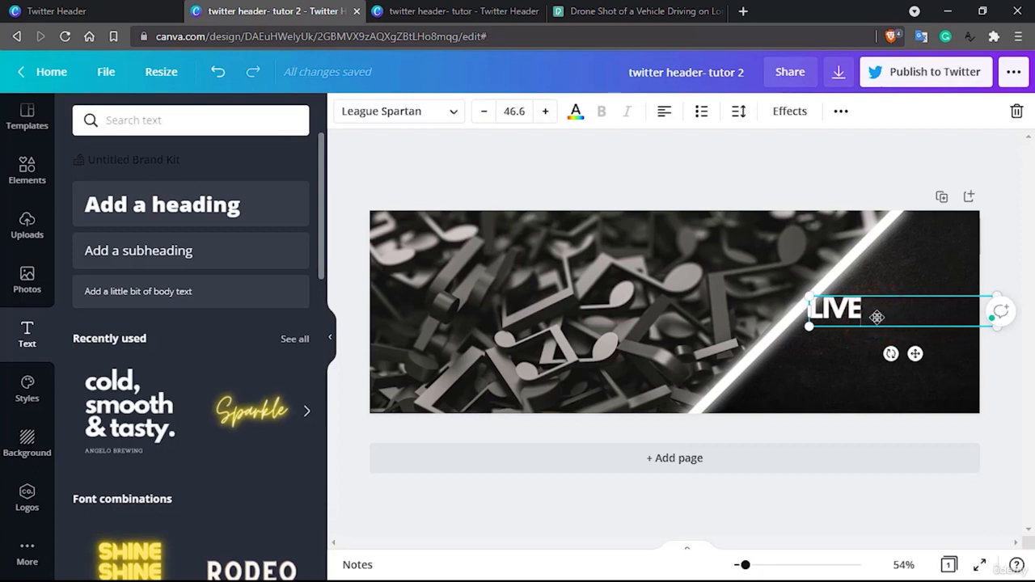
left_click(1003, 364)
left_click_drag(848, 306, 896, 275)
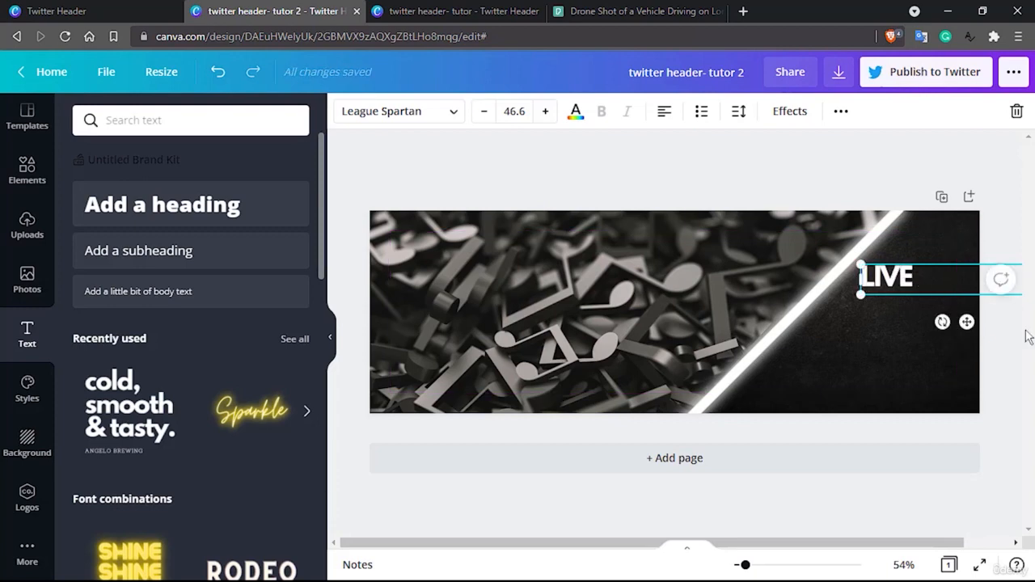
Duplicate the LIVE text, change the copy to "DREAM" and place it below LIVE near the header's right edge
key("ctrl+d")
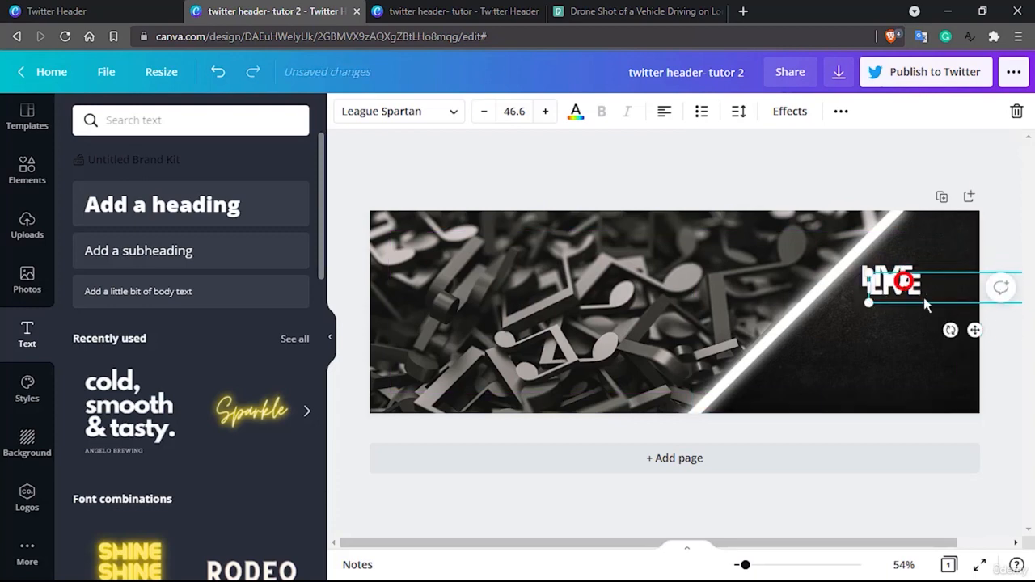
left_click_drag(904, 281, 944, 324)
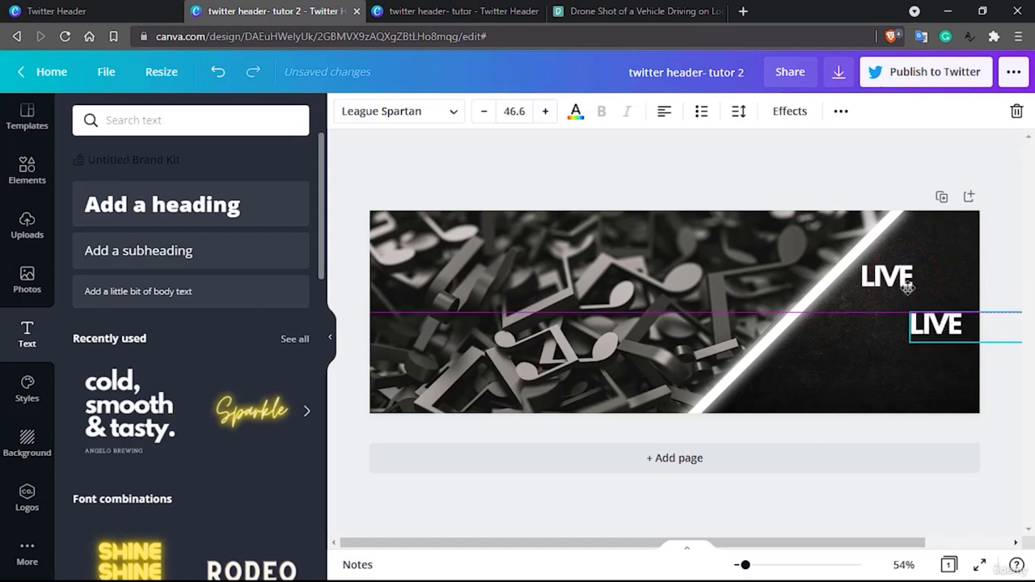
double_click(924, 325)
type("DREA")
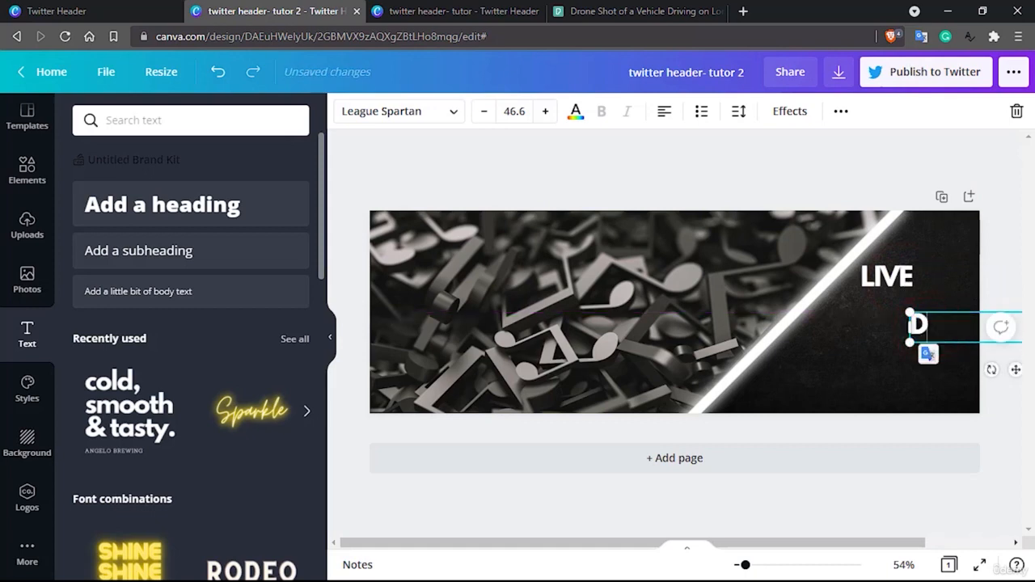
left_click(951, 303)
left_click_drag(945, 321, 950, 349)
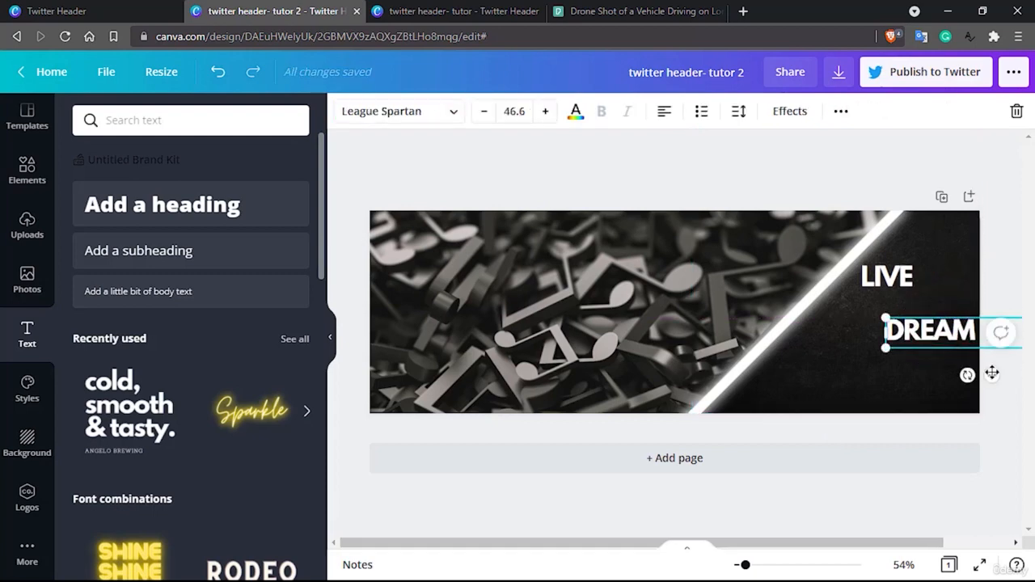
Duplicate the LIVE text again, place the copy in the triangle's lower left area and change it to "ENJOY"
left_click_drag(899, 284, 904, 291)
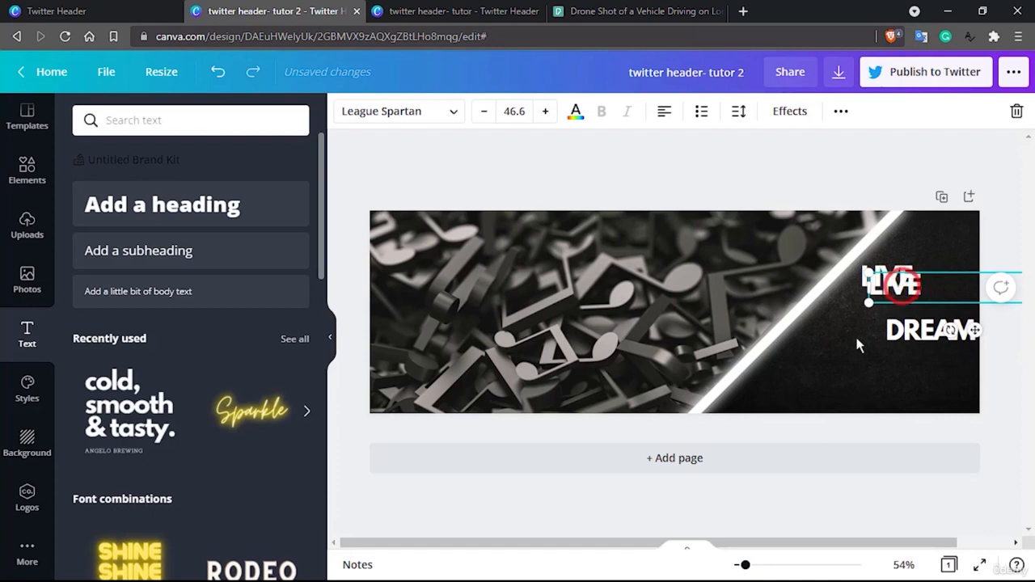
left_click_drag(857, 340, 820, 369)
double_click(818, 367)
type("ENJ")
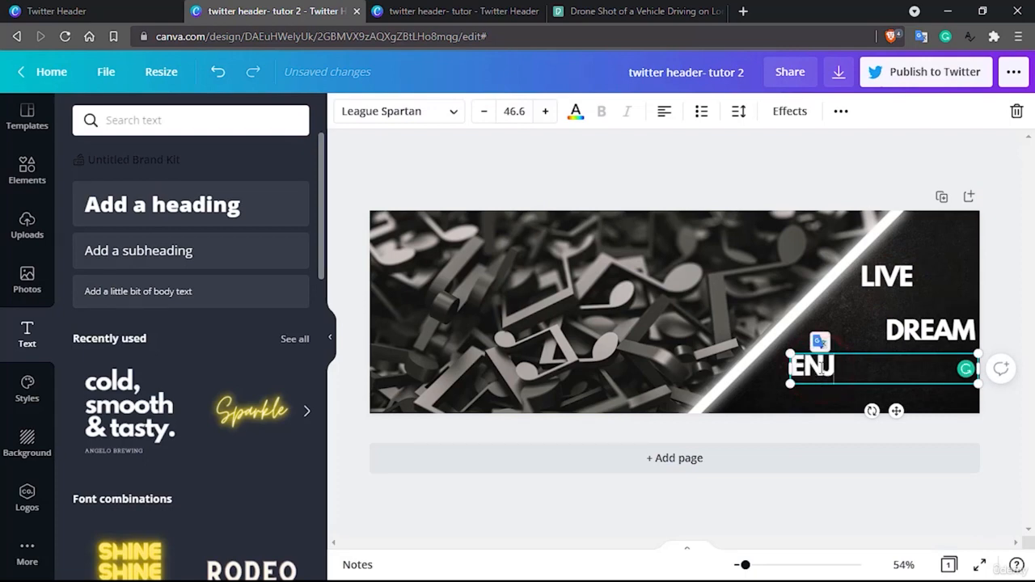
type("OY")
left_click(1007, 254)
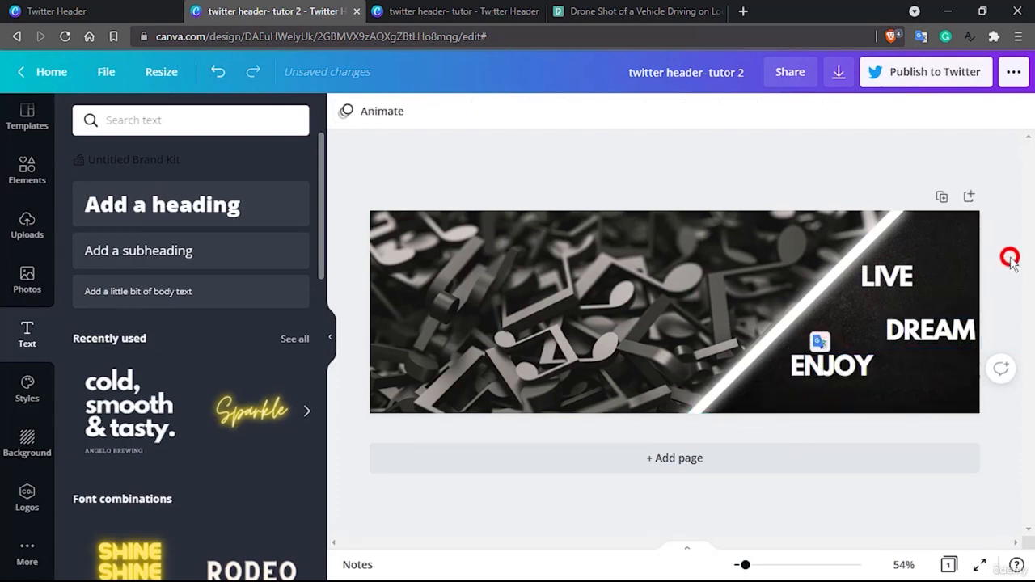
Shift the ENJOY text slightly down and left, and display the finished header in full screen
left_click_drag(843, 368, 843, 371)
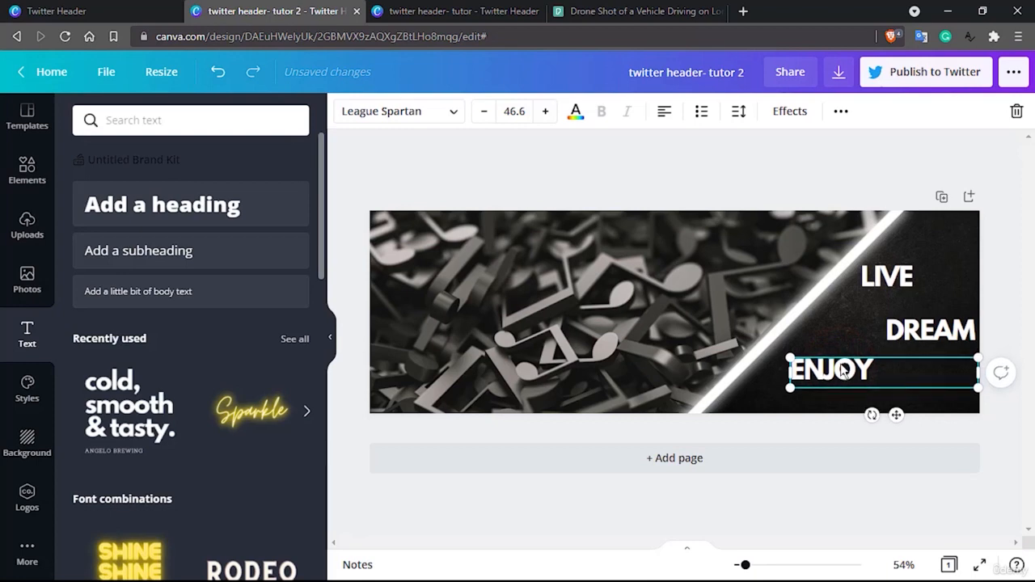
key("Left")
key("Left")
key("Left")
key("Left")
key("Left")
key("Left")
key("Left")
key("Left")
key("Left")
key("Left")
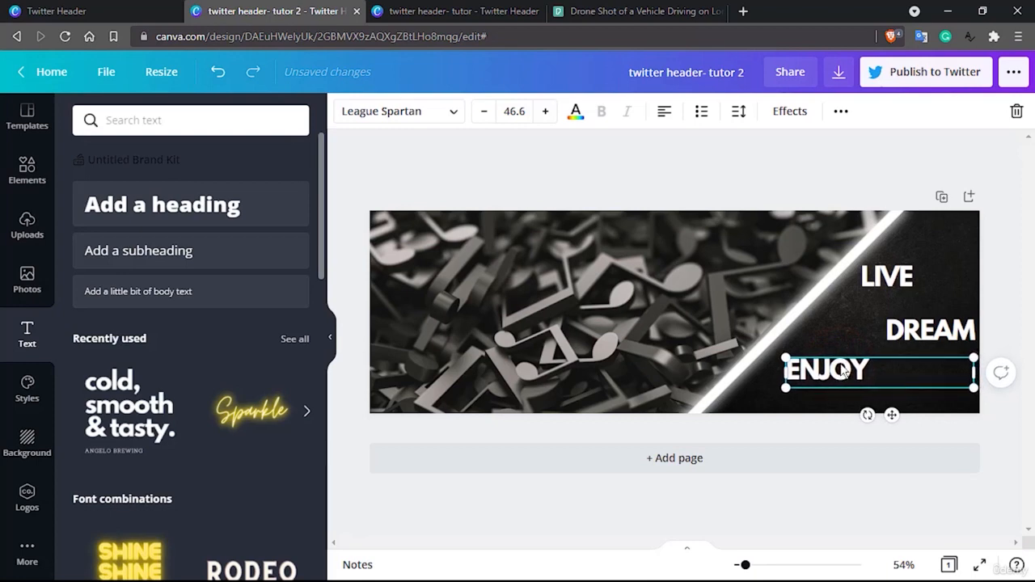
left_click(1007, 242)
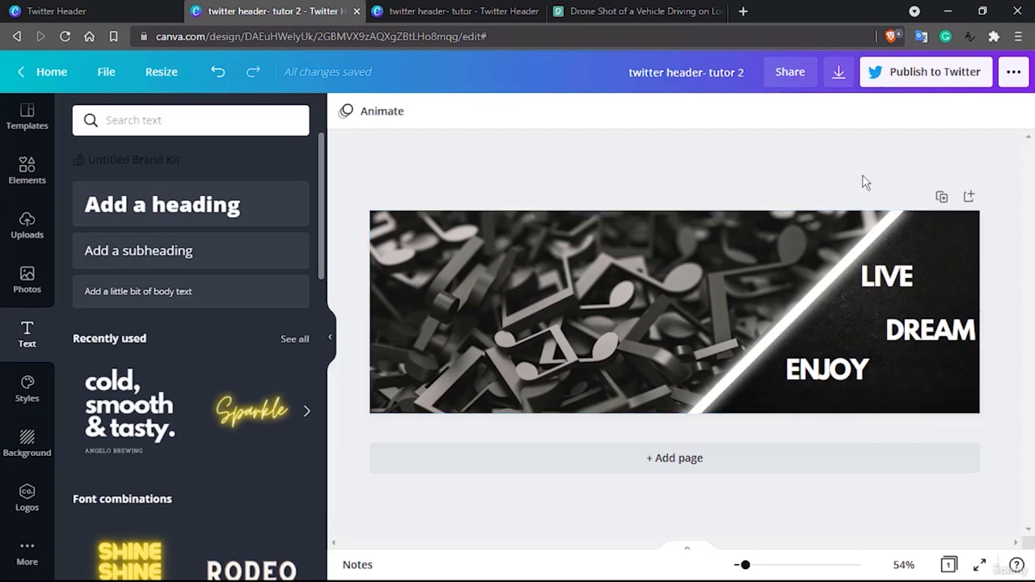
left_click(983, 564)
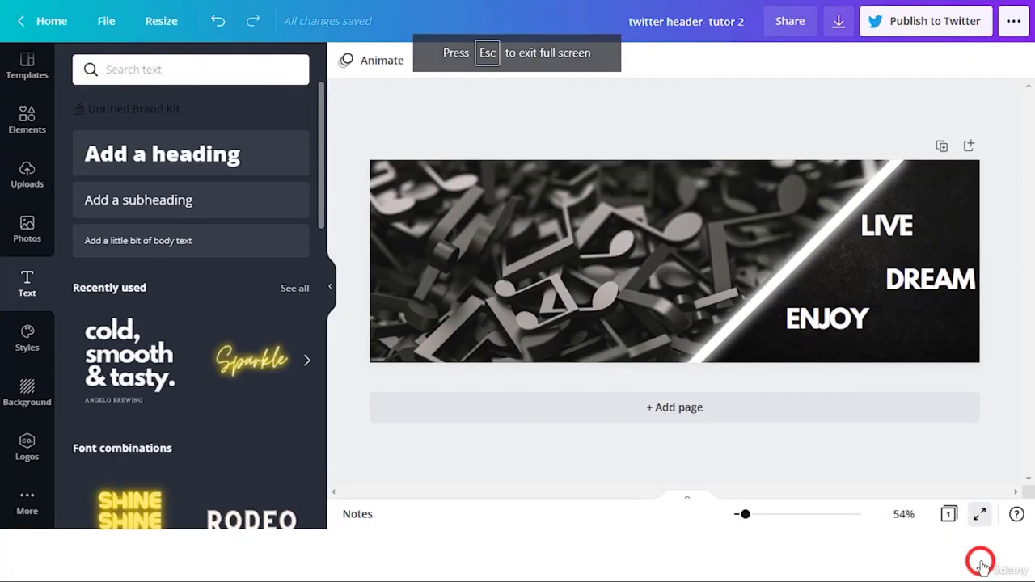